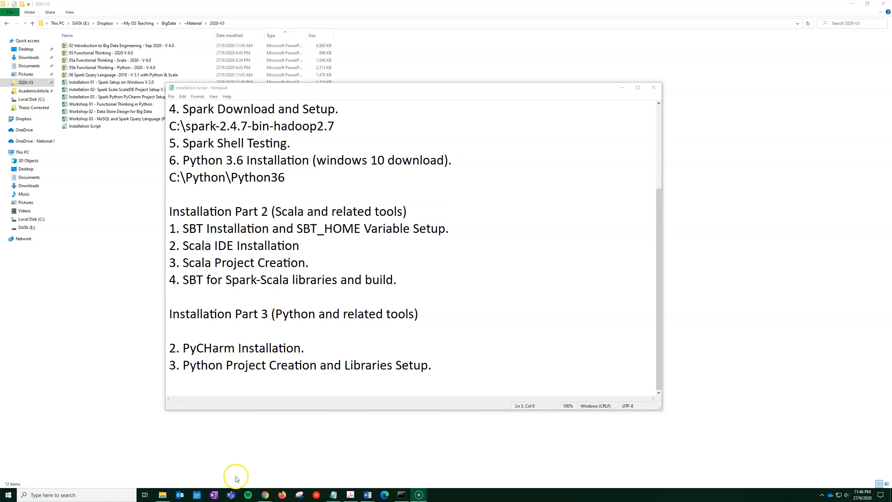
Switch to Chrome, search the web for the sbt Windows download and open the scala-sbt.org download page
{"action": "mouse_move", "coordinate": [267, 498]}
{"action": "left_click", "coordinate": [264, 475]}
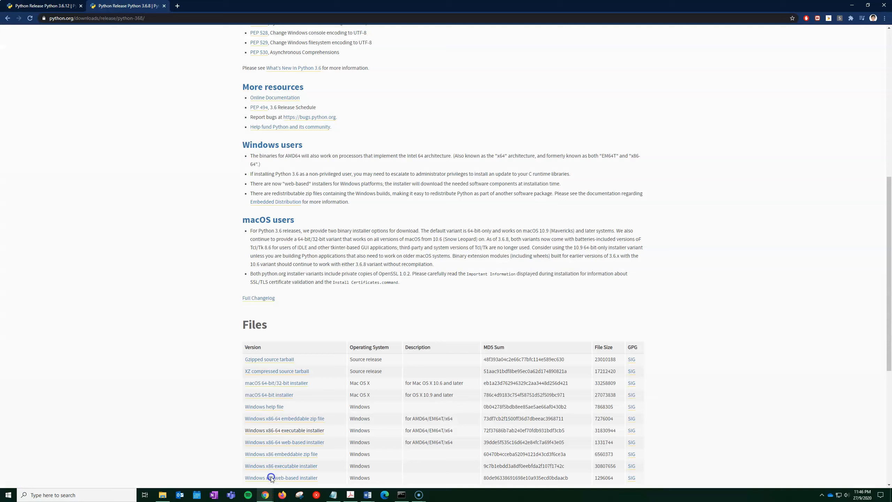
{"action": "left_click", "coordinate": [159, 16]}
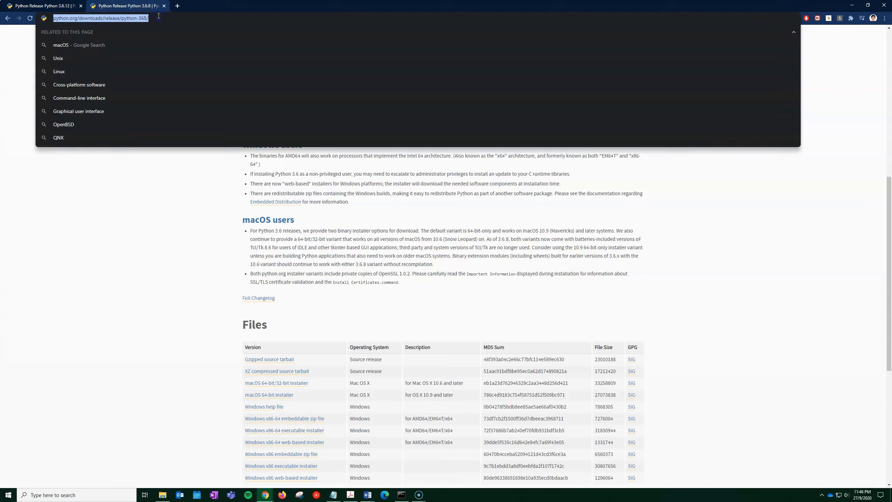
{"action": "type", "text": "sbt "}
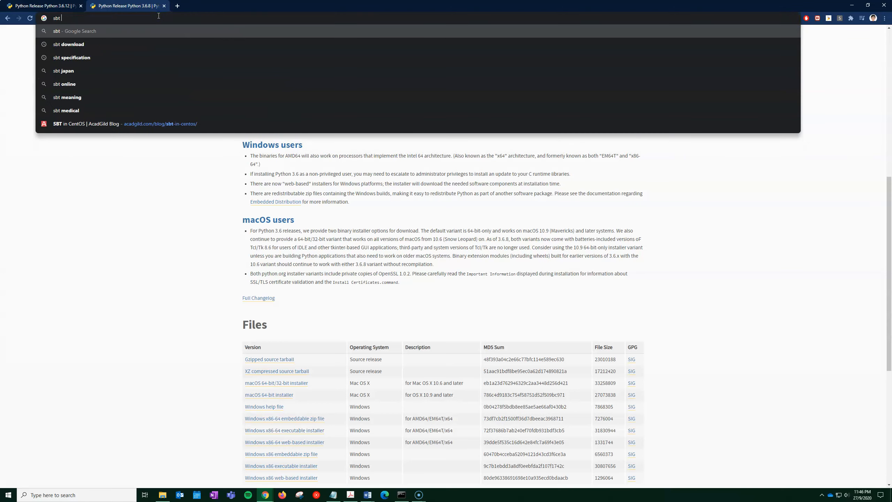
{"action": "type", "text": "windows do"}
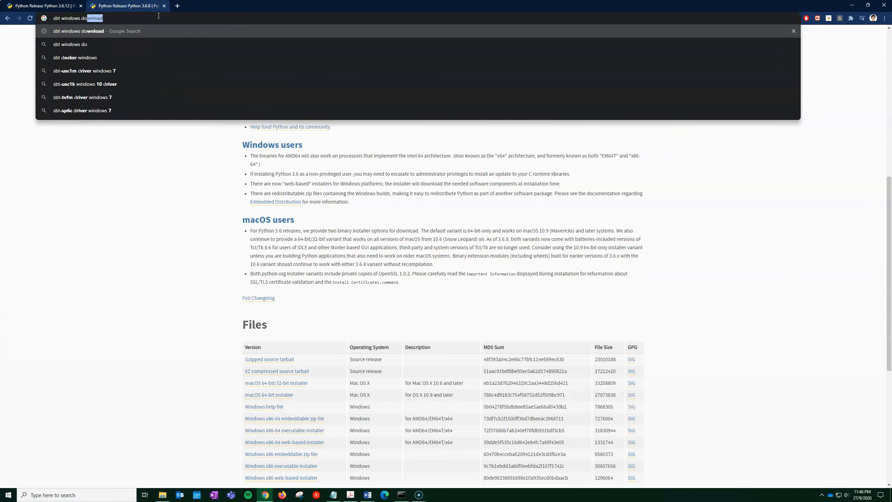
{"action": "type", "text": "wload"}
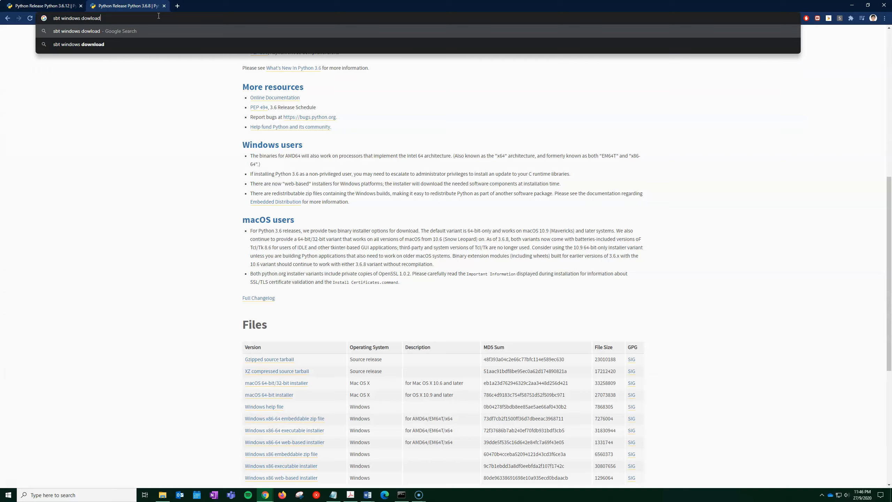
{"action": "key", "text": "Return"}
{"action": "left_click", "coordinate": [93, 123]}
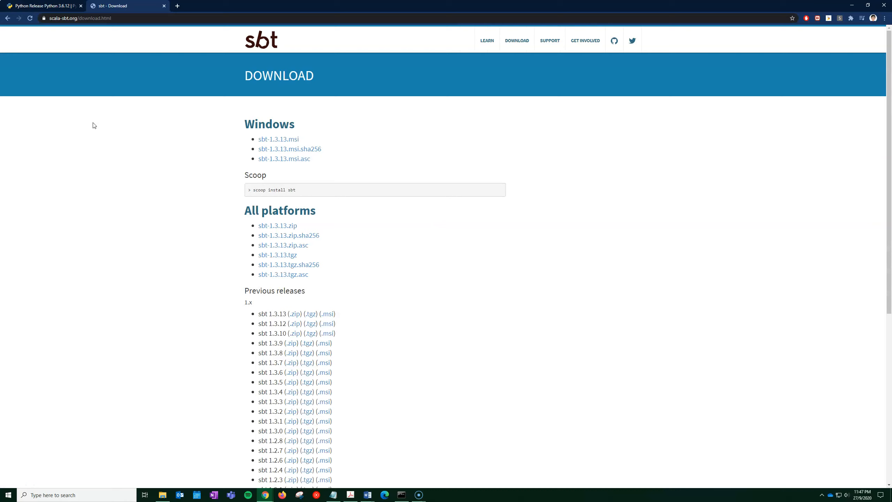
Download the Windows installer sbt-1.3.13.msi to the Downloads folder and run it anyway past the SmartScreen block
{"action": "left_click", "coordinate": [280, 143]}
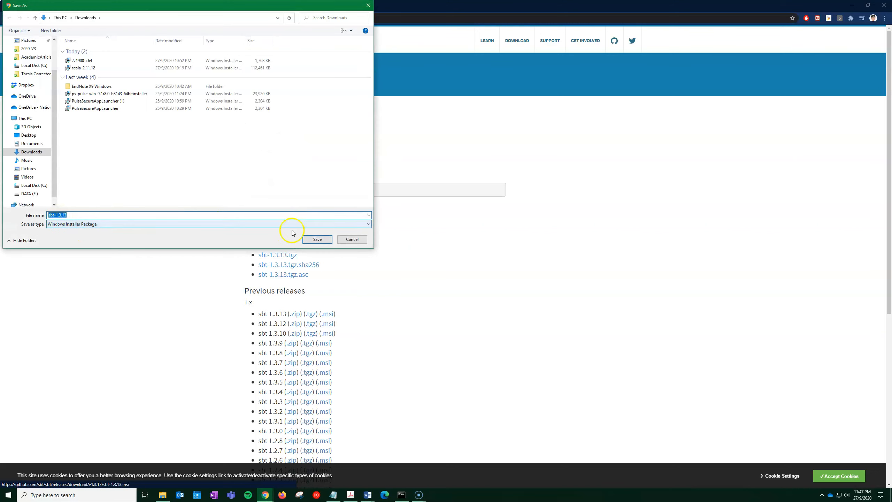
{"action": "left_click", "coordinate": [316, 240]}
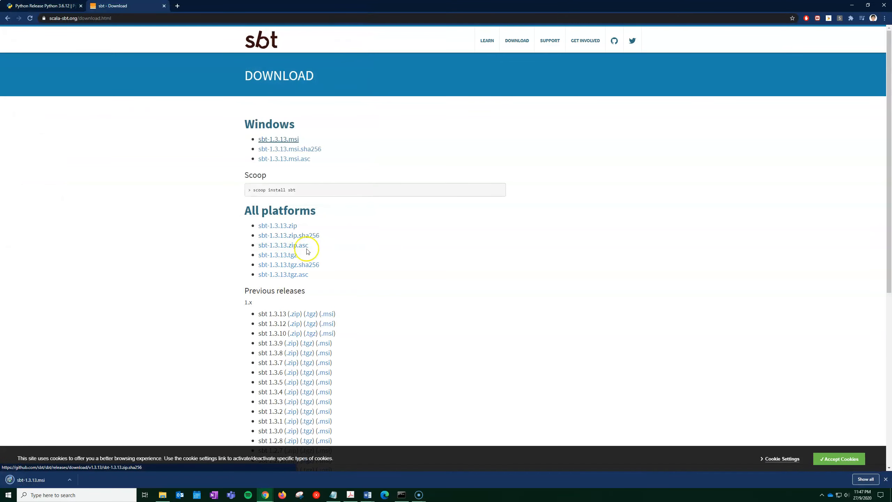
{"action": "left_click", "coordinate": [40, 480]}
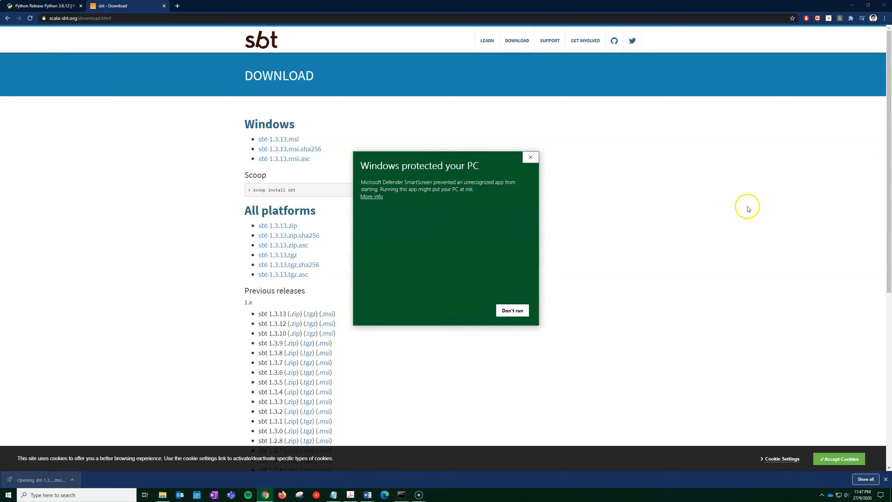
{"action": "left_click", "coordinate": [372, 197]}
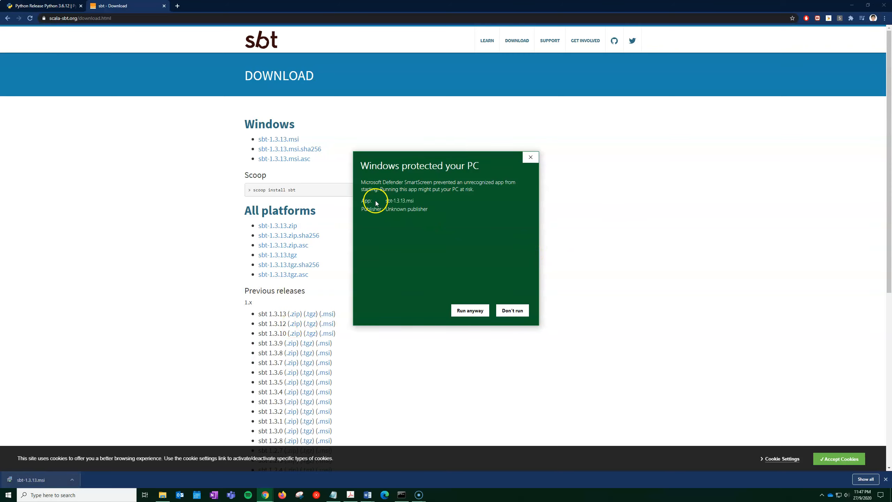
{"action": "left_click", "coordinate": [463, 311]}
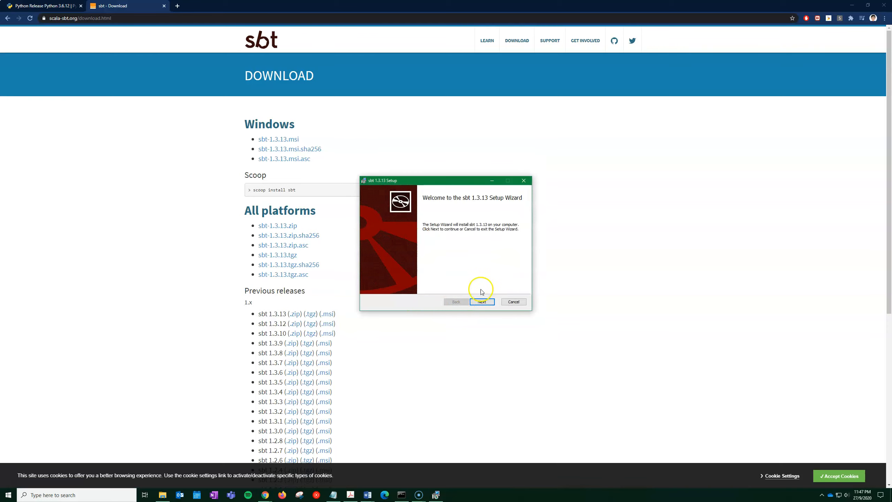
Accept the licence and install sbt 1.3.13 with the default features in C:\Program Files (x86)\sbt\
{"action": "left_click", "coordinate": [482, 302]}
{"action": "left_click", "coordinate": [418, 285]}
{"action": "left_click", "coordinate": [482, 303]}
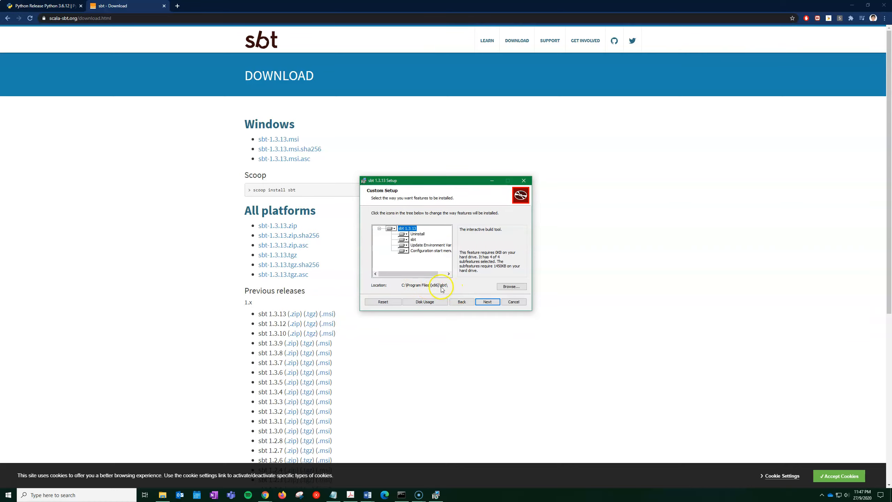
{"action": "left_click", "coordinate": [486, 303]}
{"action": "left_click", "coordinate": [486, 303]}
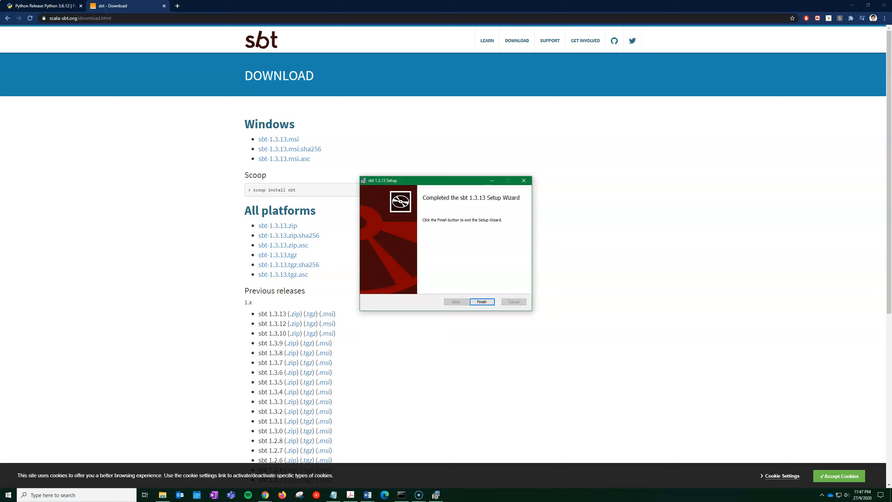
{"action": "left_click", "coordinate": [482, 302]}
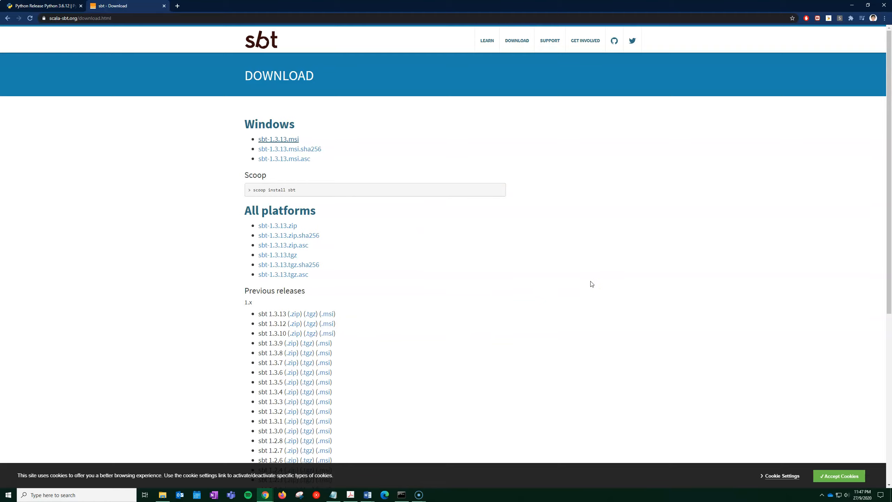
Switch to File Explorer and open the Windows environment variables from the advanced system settings of This PC
{"action": "left_click", "coordinate": [163, 495]}
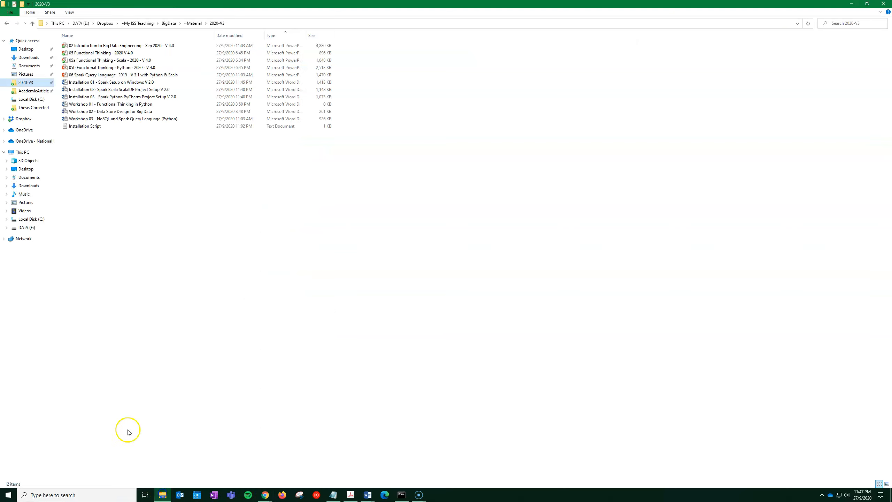
{"action": "right_click", "coordinate": [20, 152]}
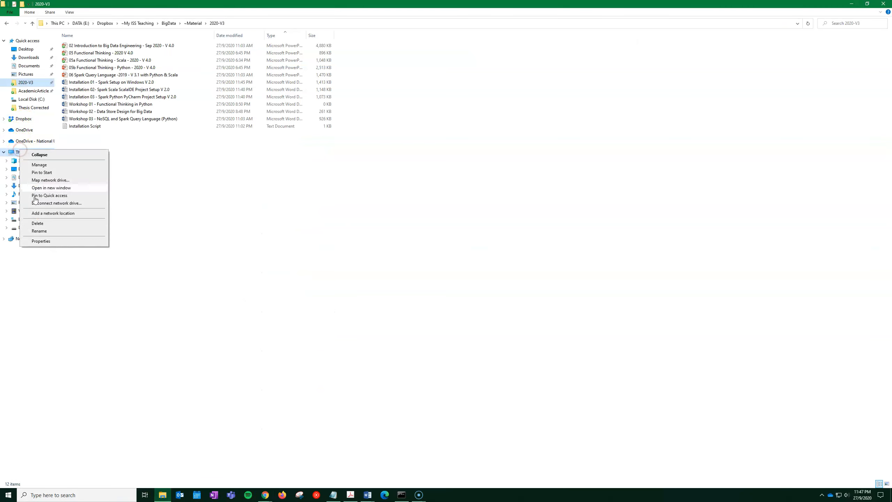
{"action": "left_click", "coordinate": [41, 240]}
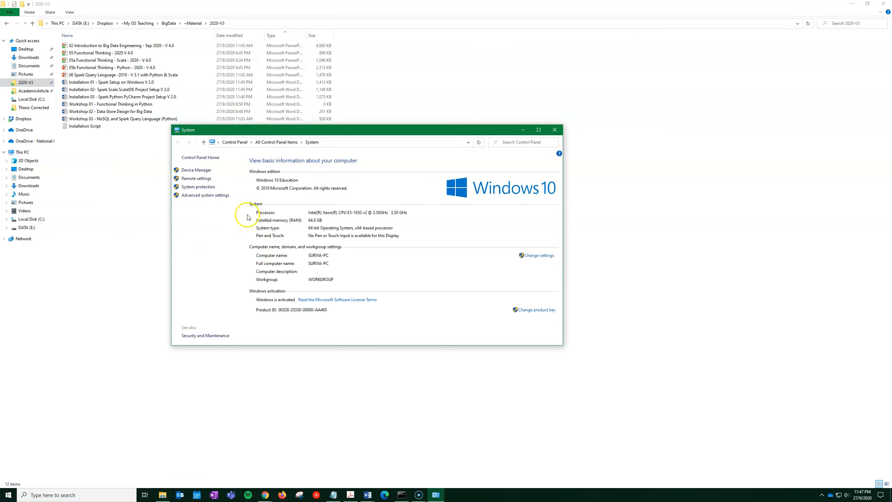
{"action": "left_click", "coordinate": [210, 195]}
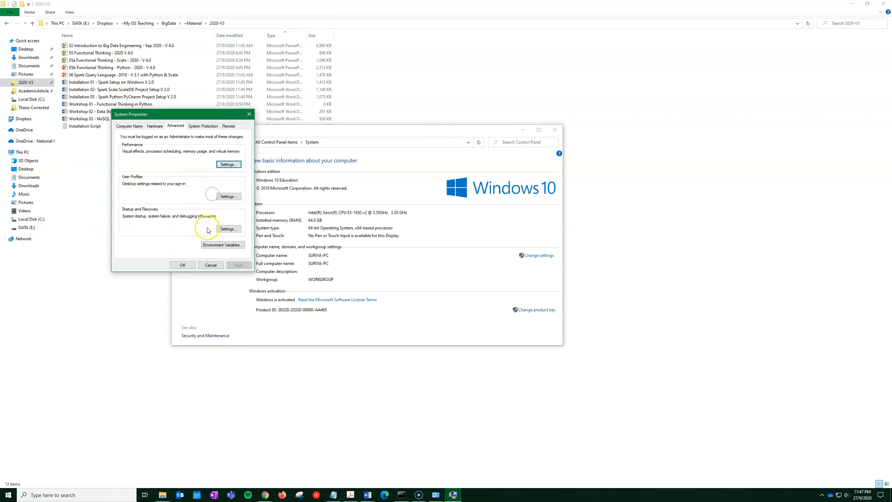
{"action": "left_click", "coordinate": [219, 245]}
Create the system variable SBT_HOME with the folder C:\Program Files (x86)\sbt as its value
{"action": "left_click", "coordinate": [464, 316]}
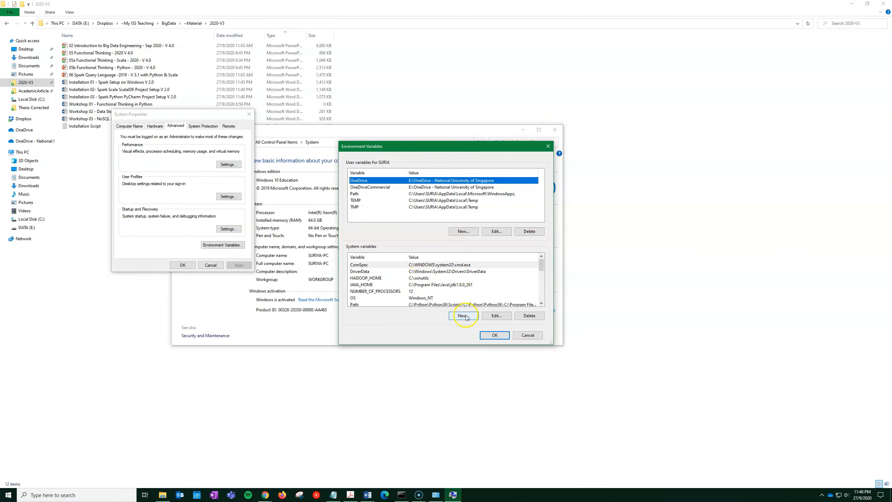
{"action": "type", "text": "SBT_HOME"}
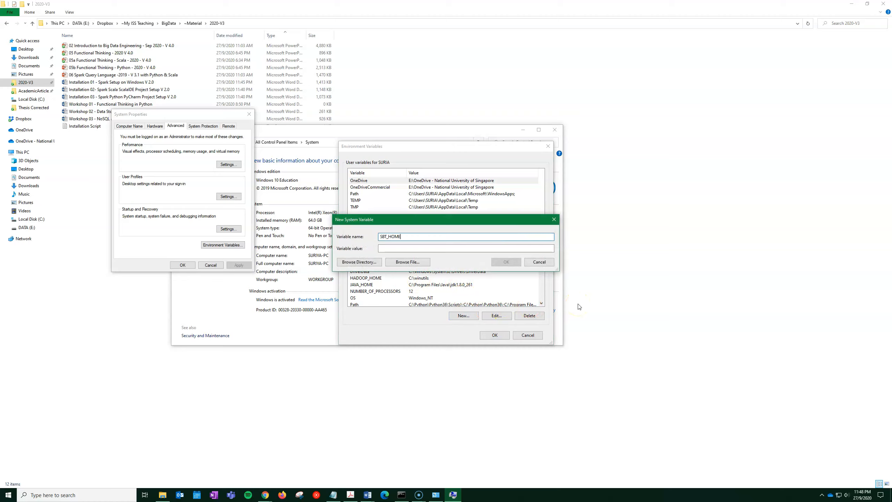
{"action": "left_click", "coordinate": [359, 262]}
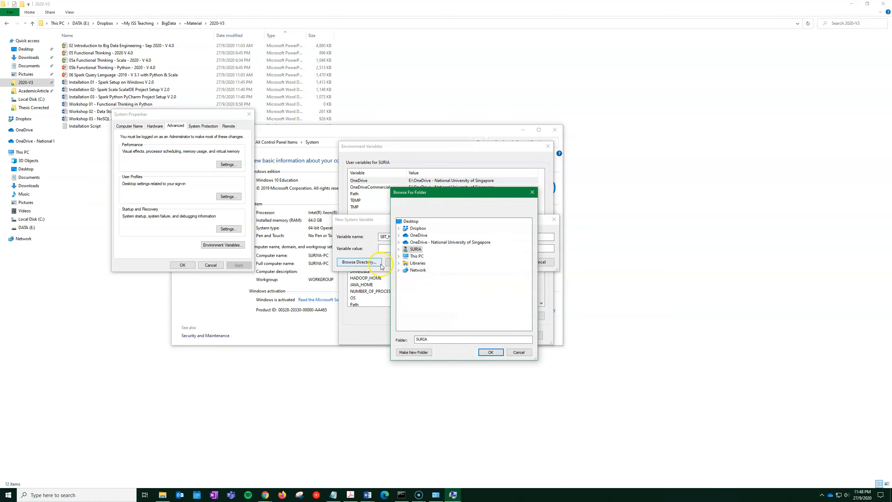
{"action": "double_click", "coordinate": [415, 256]}
{"action": "double_click", "coordinate": [429, 312]}
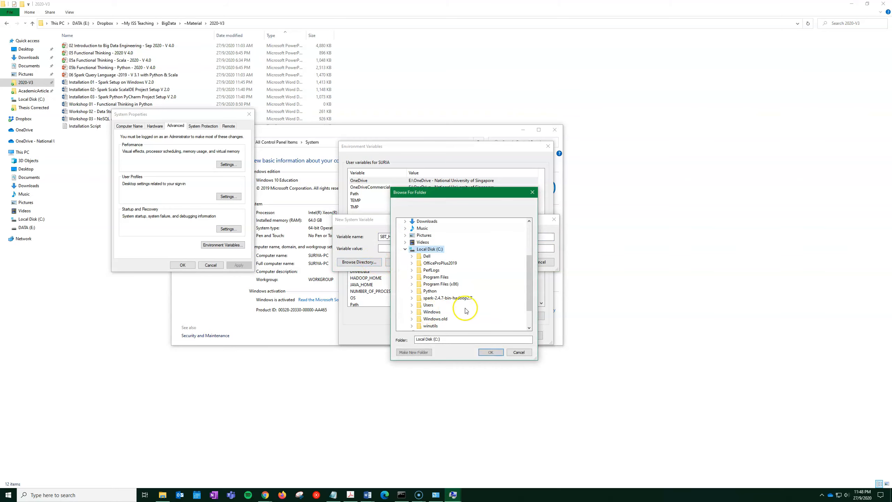
{"action": "double_click", "coordinate": [448, 284]}
{"action": "scroll", "coordinate": [456, 302], "scroll_direction": "down", "scroll_amount": 1}
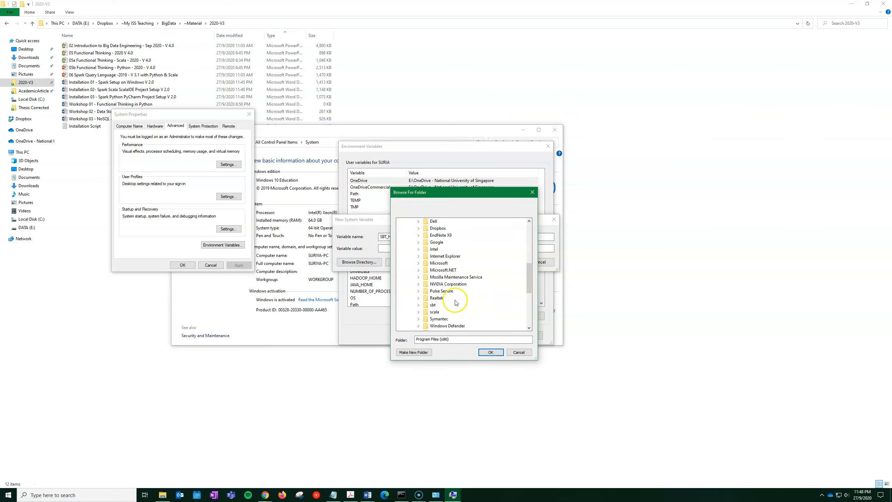
{"action": "left_click", "coordinate": [434, 304]}
{"action": "left_click", "coordinate": [491, 352]}
{"action": "left_click", "coordinate": [506, 262]}
Check the name and value of the new SBT_HOME system variable
{"action": "left_click", "coordinate": [496, 316]}
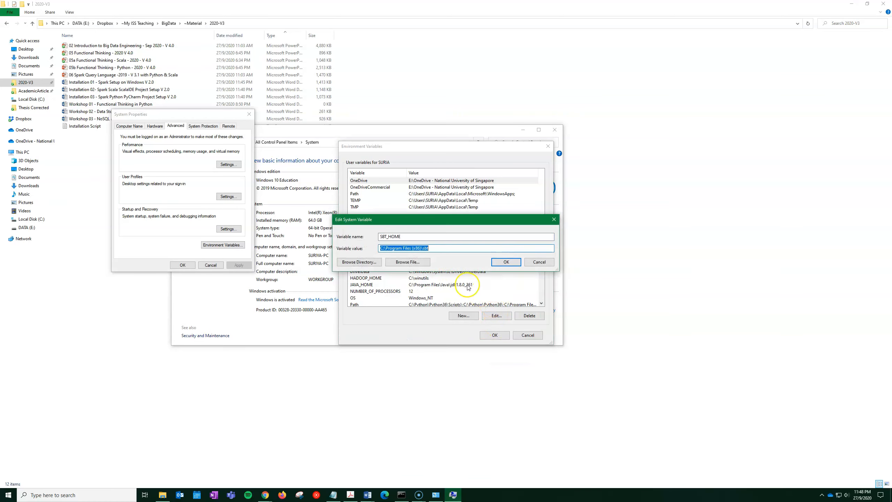
{"action": "left_click", "coordinate": [436, 248]}
{"action": "left_click_drag", "start_coordinate": [406, 237], "coordinate": [366, 238]}
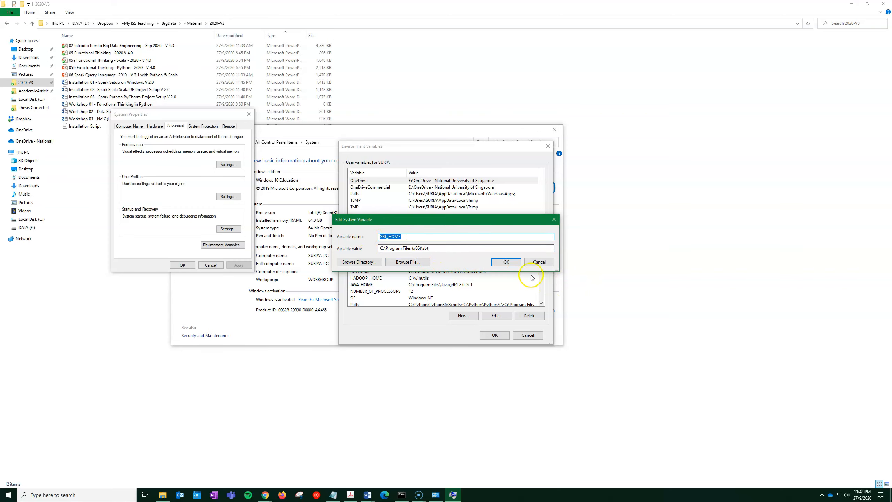
{"action": "left_click", "coordinate": [507, 261]}
Change the sbt entry in the system Path variable to %SBT_HOME%\bin and save the environment variables, closing the system windows
{"action": "left_click", "coordinate": [408, 303]}
{"action": "left_click", "coordinate": [496, 316]}
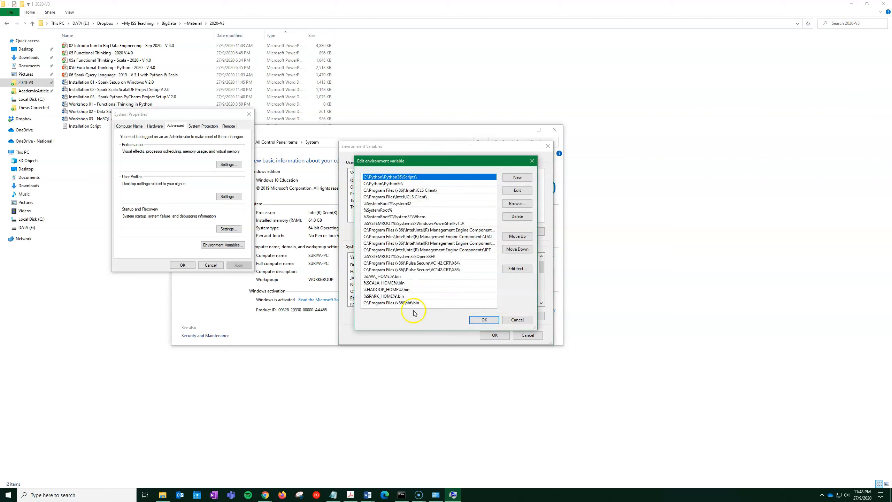
{"action": "left_click", "coordinate": [412, 304]}
{"action": "left_click", "coordinate": [518, 191]}
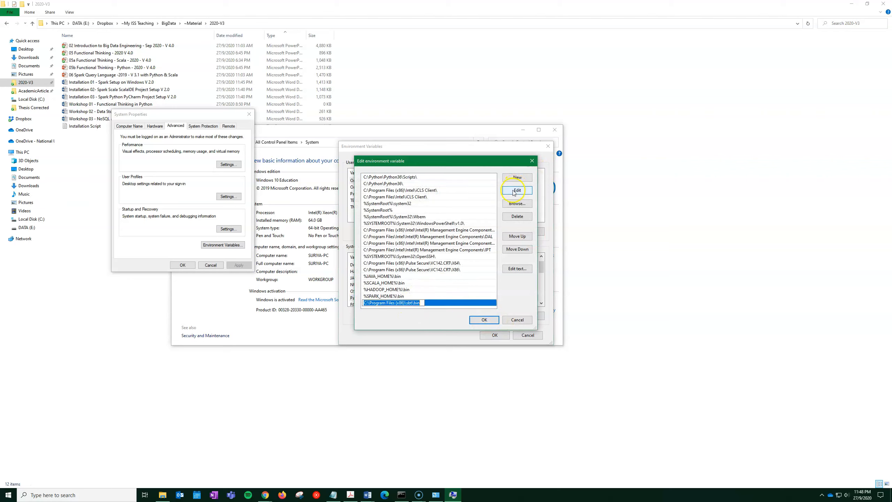
{"action": "left_click_drag", "start_coordinate": [411, 304], "coordinate": [355, 303]}
{"action": "type", "text": "SBT_HOME%"}
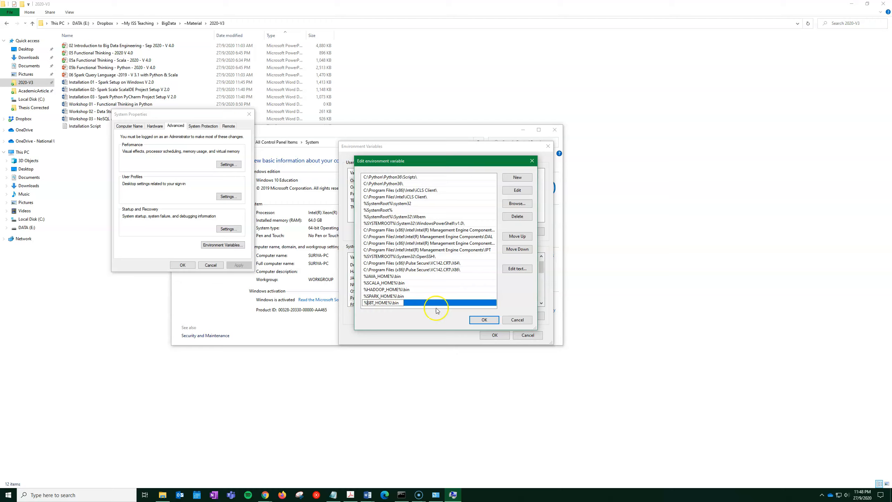
{"action": "left_click", "coordinate": [484, 320]}
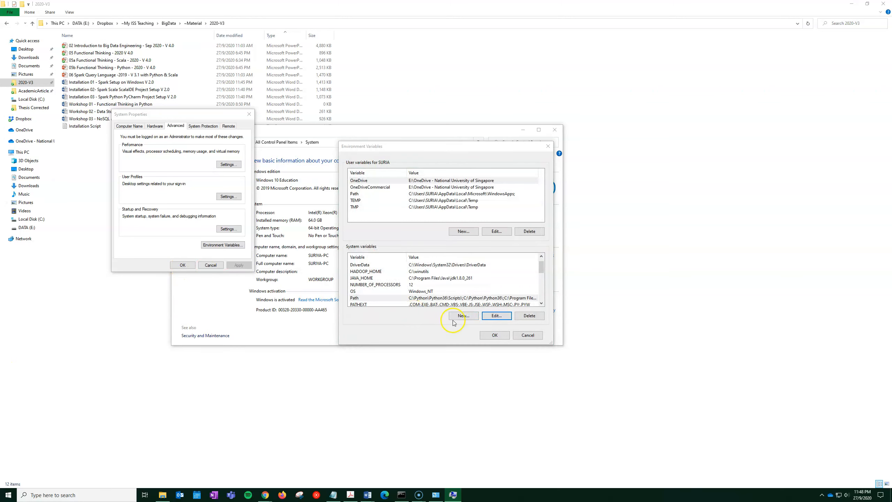
{"action": "left_click", "coordinate": [495, 335]}
{"action": "left_click", "coordinate": [182, 265]}
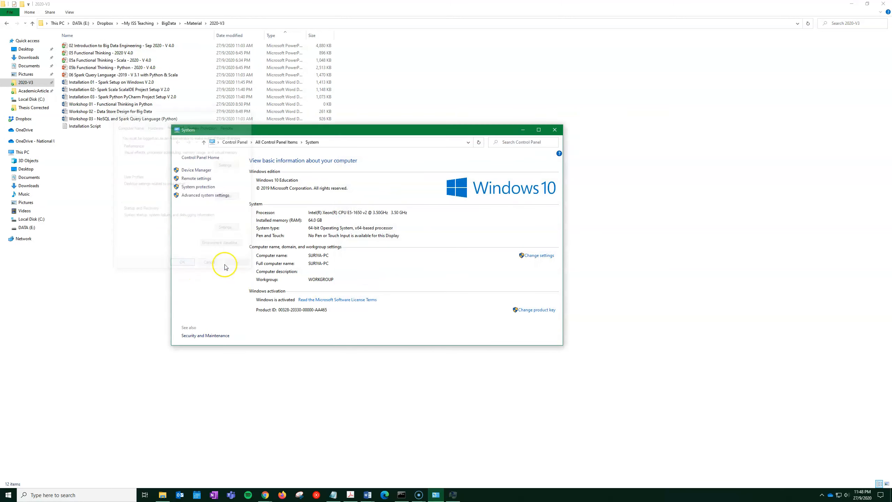
{"action": "left_click", "coordinate": [554, 130]}
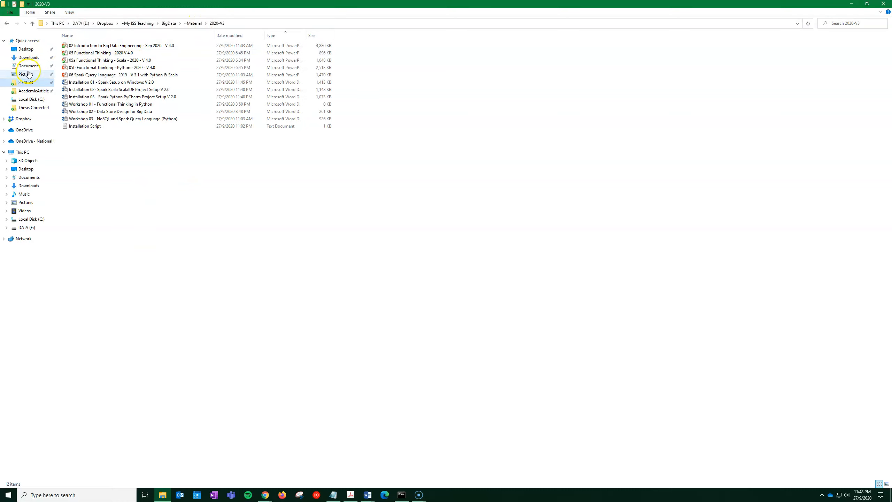
Test the sbt command in a command prompt opened in the Downloads folder, and close the prompt
{"action": "left_click", "coordinate": [28, 57]}
{"action": "left_click", "coordinate": [179, 24]}
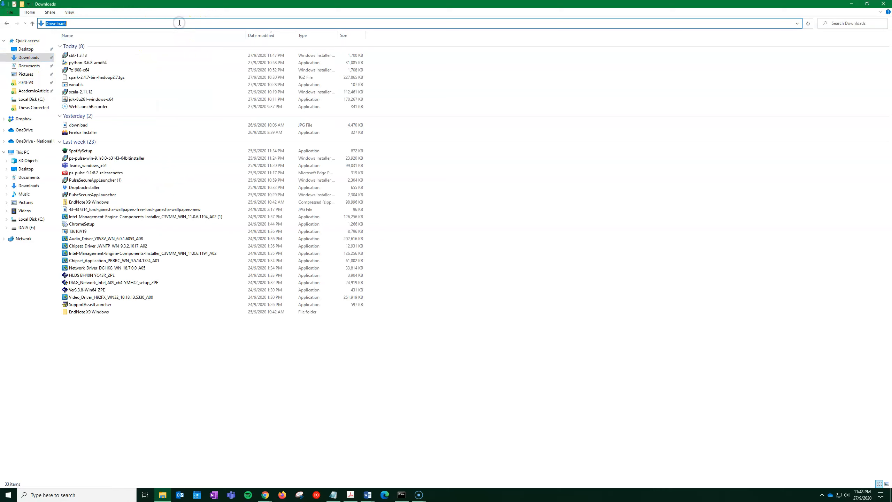
{"action": "key", "text": "Return"}
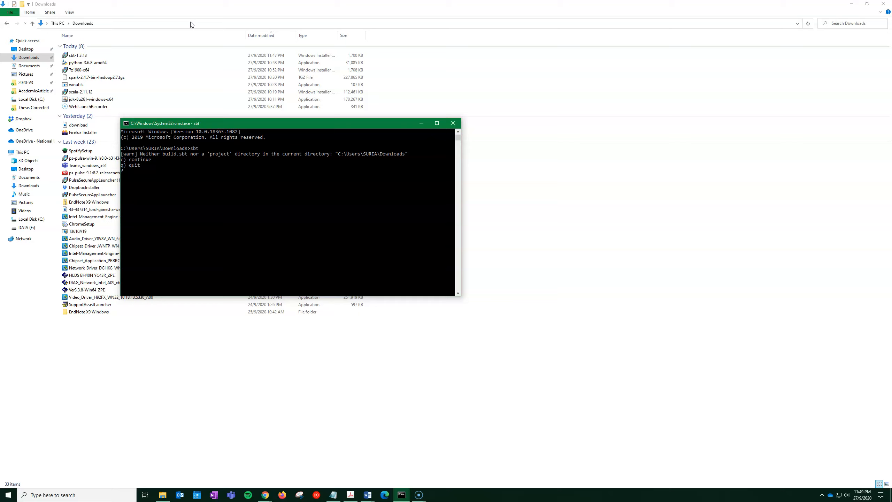
{"action": "key", "text": "Return"}
{"action": "left_click", "coordinate": [453, 123]}
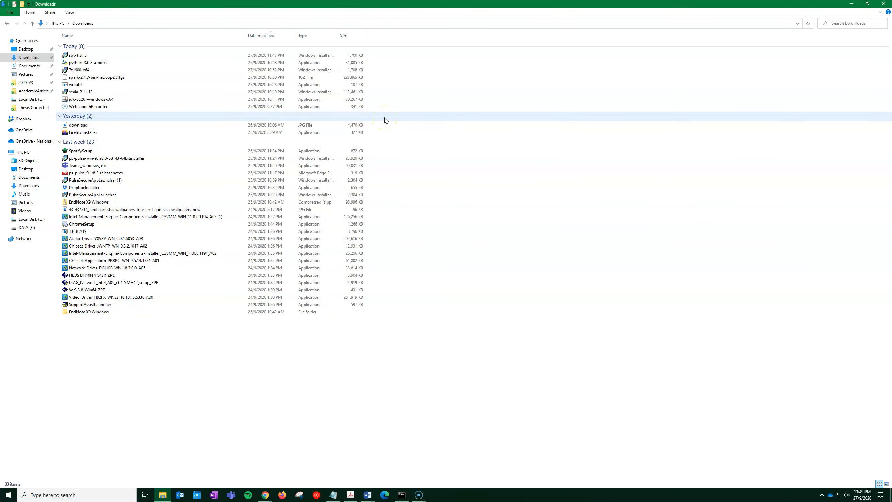
Switch to Chrome, replace the sbt download page with a new tab, and search for "scala IDE download"
{"action": "left_click", "coordinate": [270, 495]}
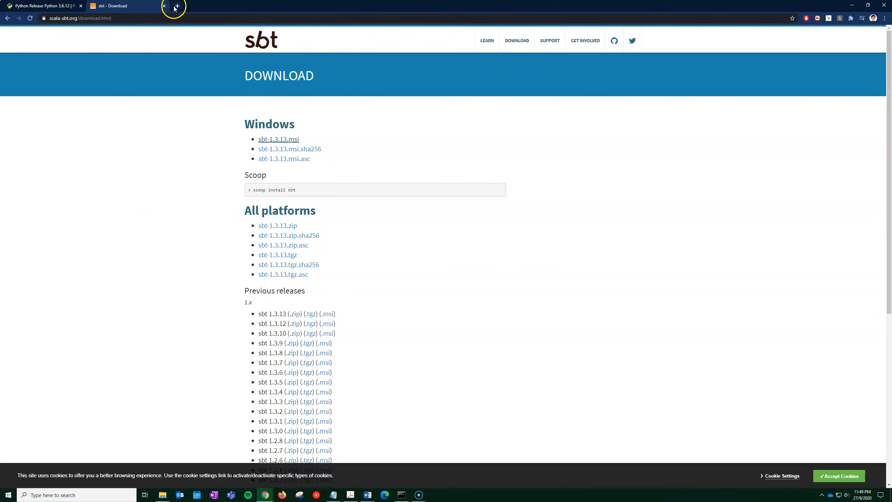
{"action": "left_click", "coordinate": [175, 8]}
{"action": "left_click", "coordinate": [164, 6]}
{"action": "left_click", "coordinate": [104, 18]}
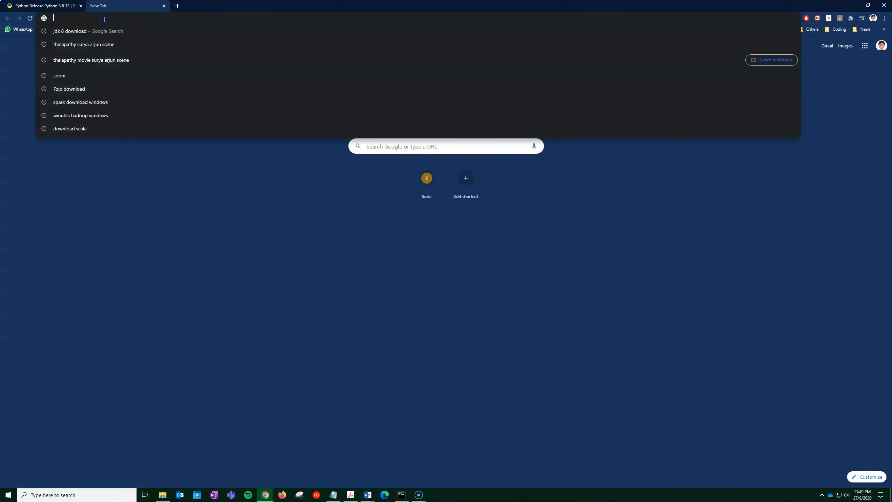
{"action": "type", "text": "sc"}
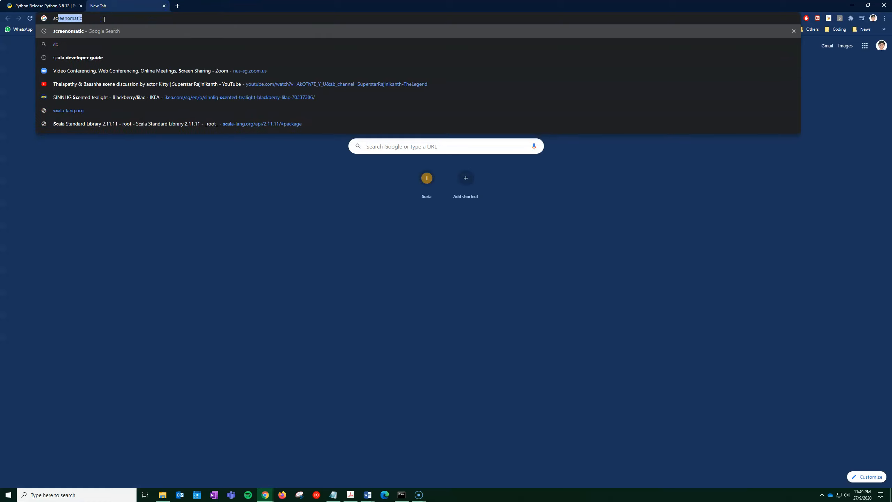
{"action": "type", "text": "ala IDE download"}
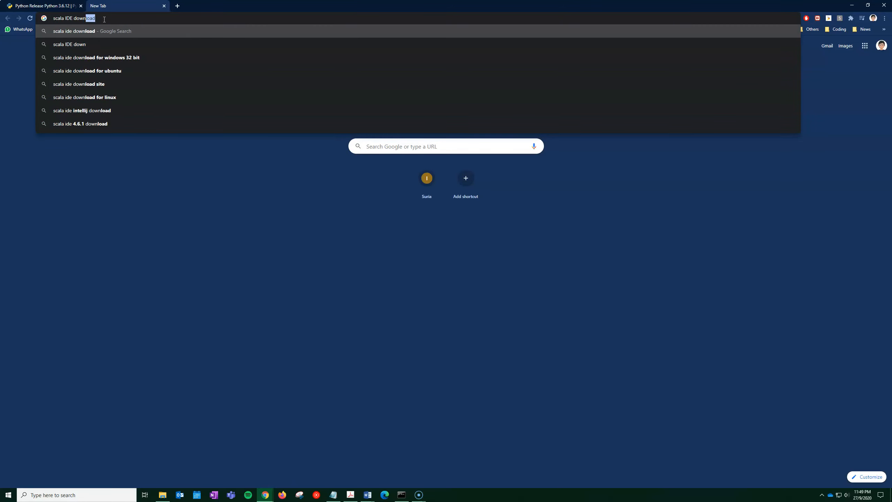
{"action": "key", "text": "Return"}
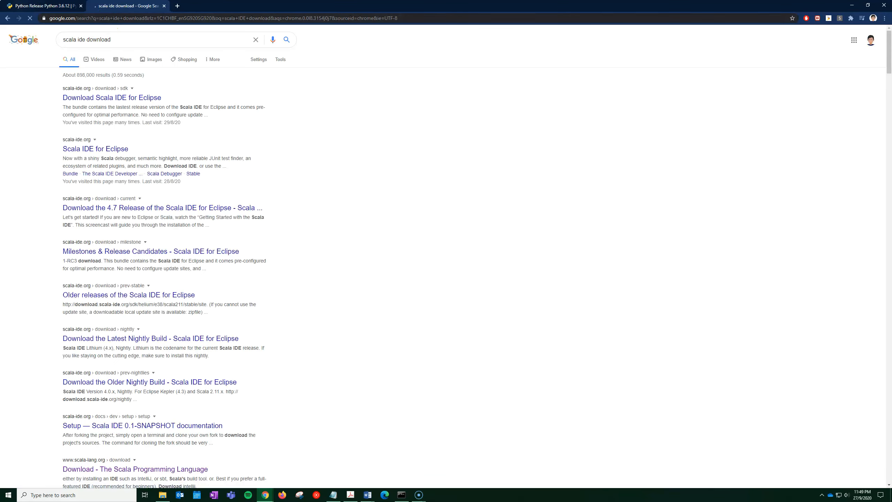
Open the Download Scala IDE for Eclipse page and download the Windows 64 bit version, saving it to the Downloads folder
{"action": "left_click", "coordinate": [71, 98]}
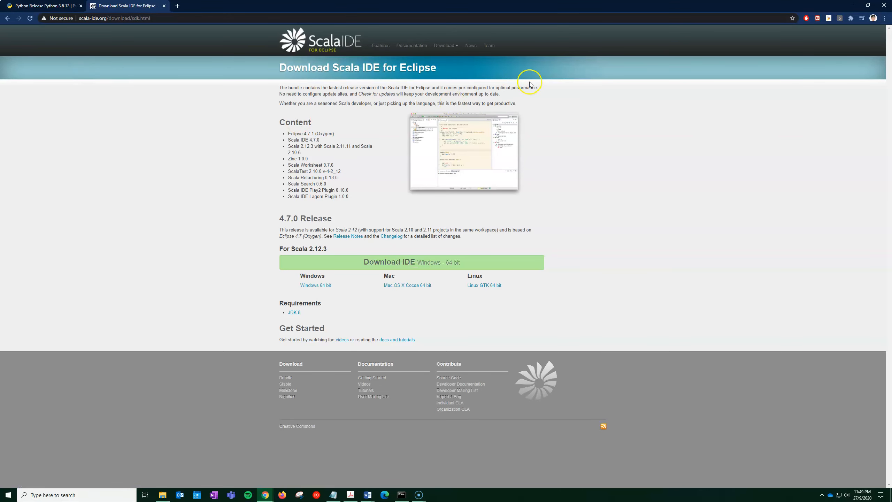
{"action": "left_click", "coordinate": [315, 286]}
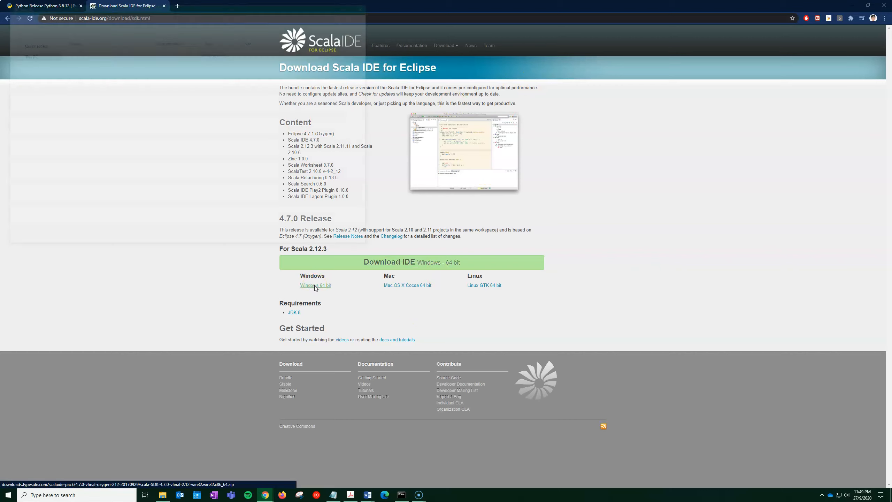
{"action": "left_click", "coordinate": [310, 236]}
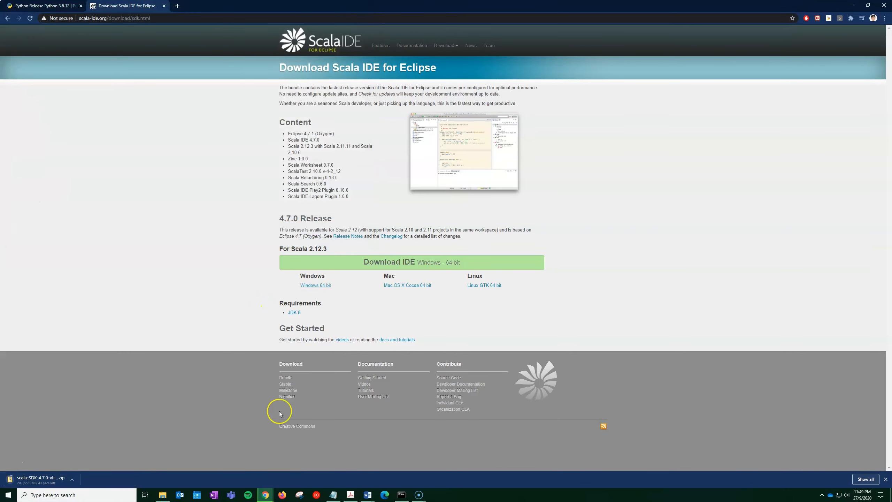
Sort the Downloads folder by date modified with the newest first, and check the Scala IDE download's progress in the browser
{"action": "left_click", "coordinate": [162, 494]}
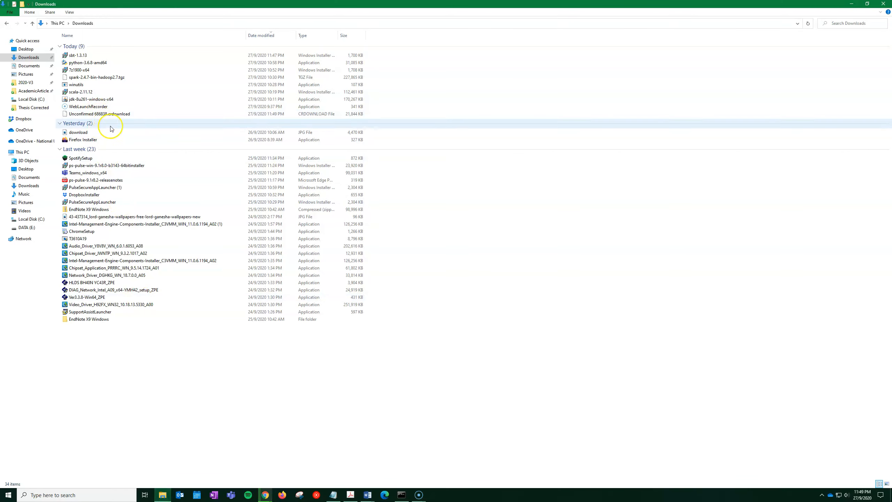
{"action": "left_click", "coordinate": [261, 36]}
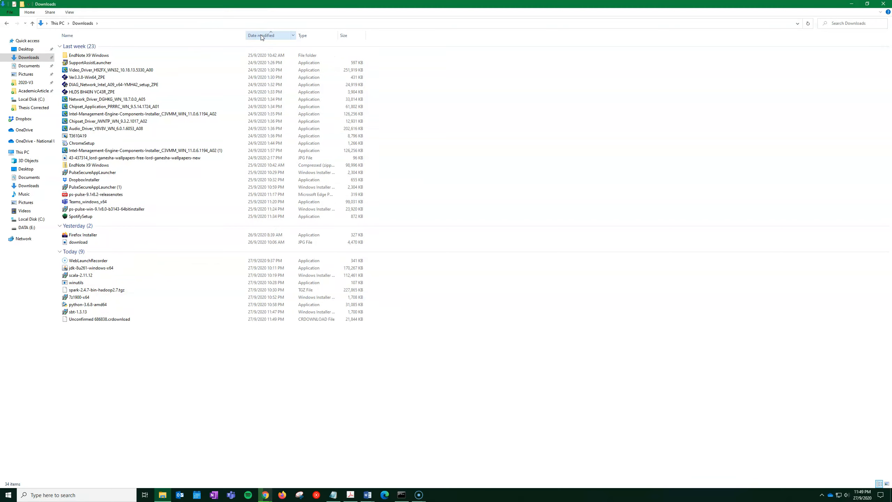
{"action": "left_click", "coordinate": [261, 35]}
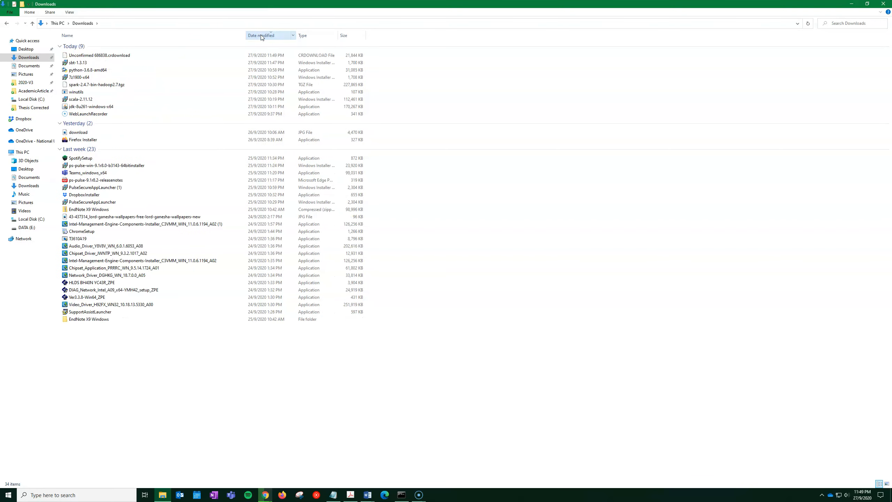
{"action": "mouse_move", "coordinate": [265, 494]}
{"action": "left_click", "coordinate": [267, 475]}
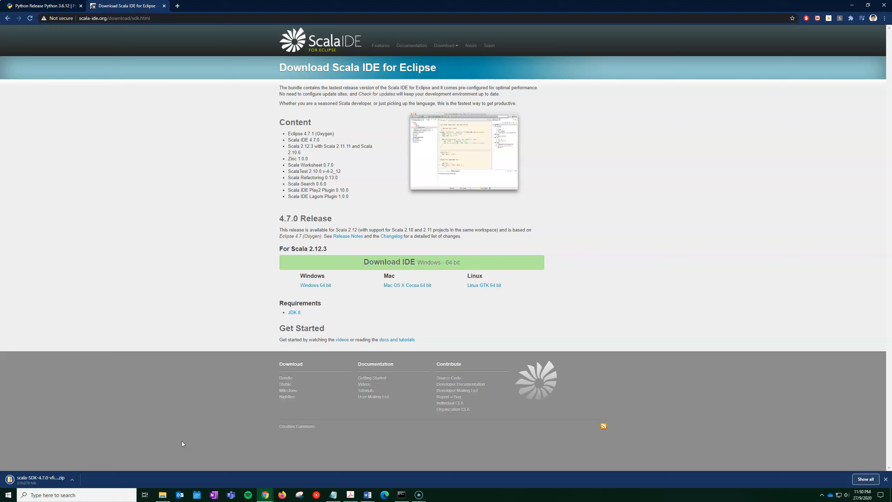
Copy the downloaded scala-SDK-4.7.0 zip archive from Downloads to the root of drive C:, granting administrator permission
{"action": "left_click", "coordinate": [163, 495]}
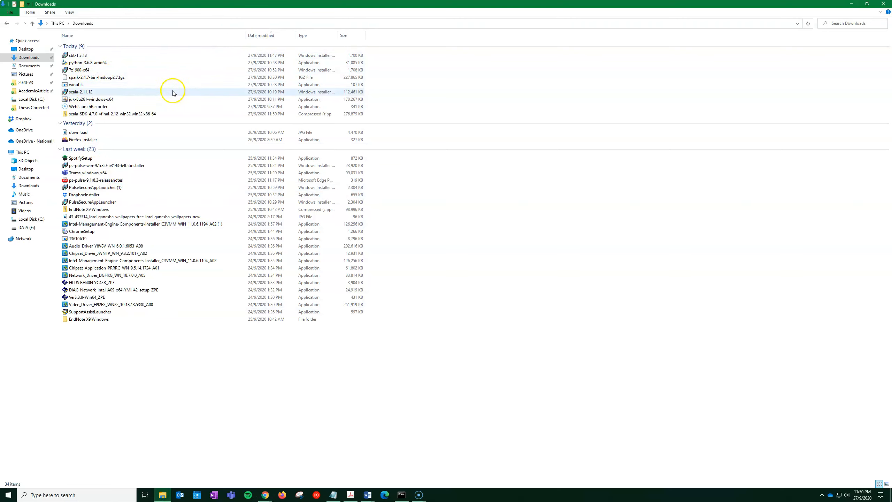
{"action": "left_click", "coordinate": [261, 36]}
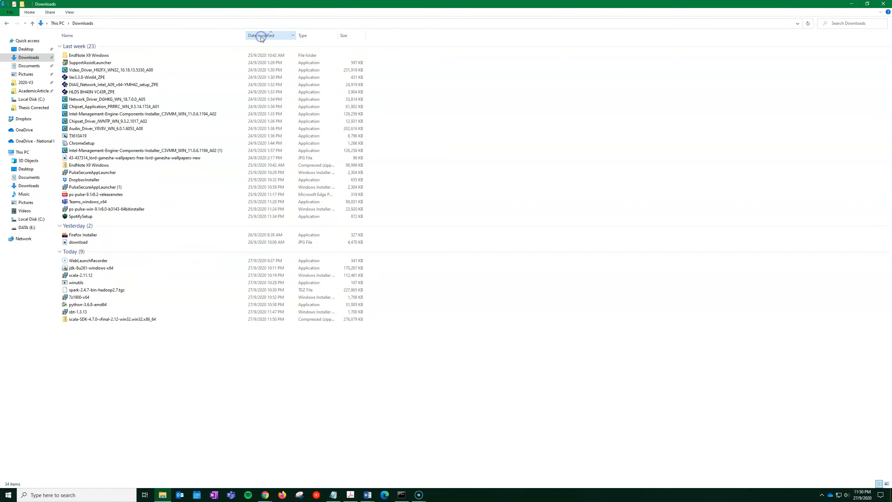
{"action": "left_click", "coordinate": [262, 37]}
{"action": "left_click", "coordinate": [113, 56]}
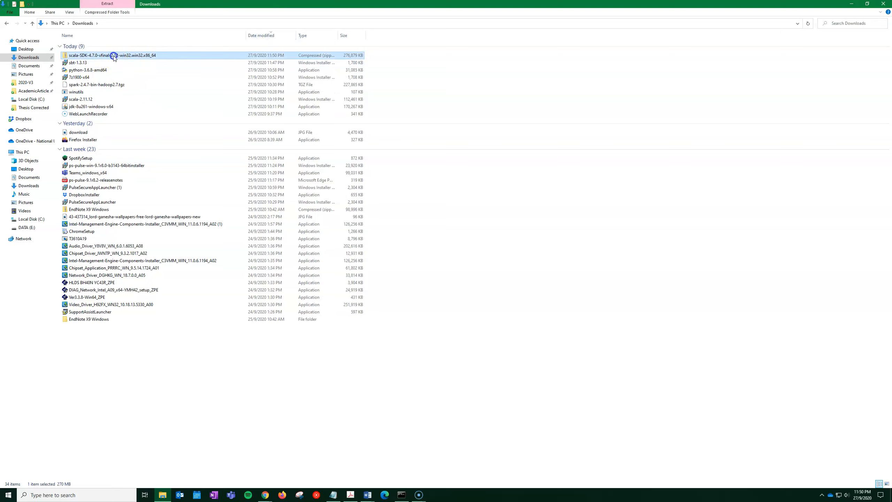
{"action": "right_click", "coordinate": [113, 55]}
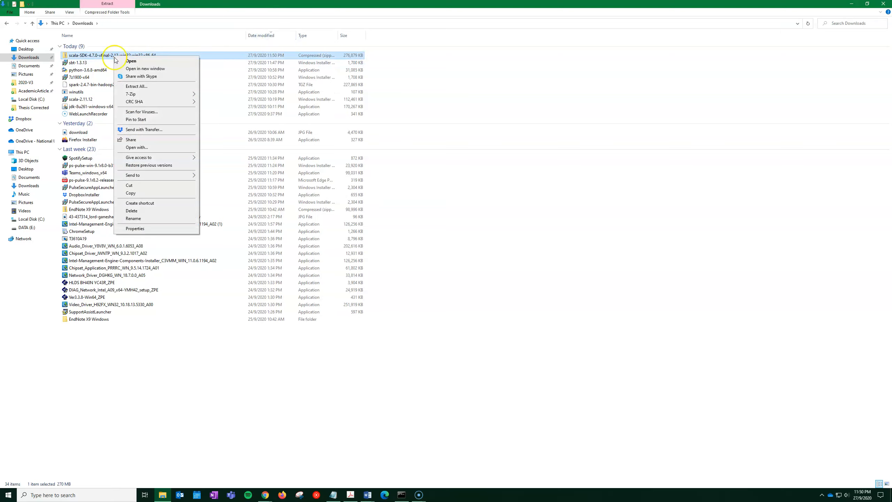
{"action": "left_click", "coordinate": [137, 193]}
{"action": "left_click", "coordinate": [28, 219]}
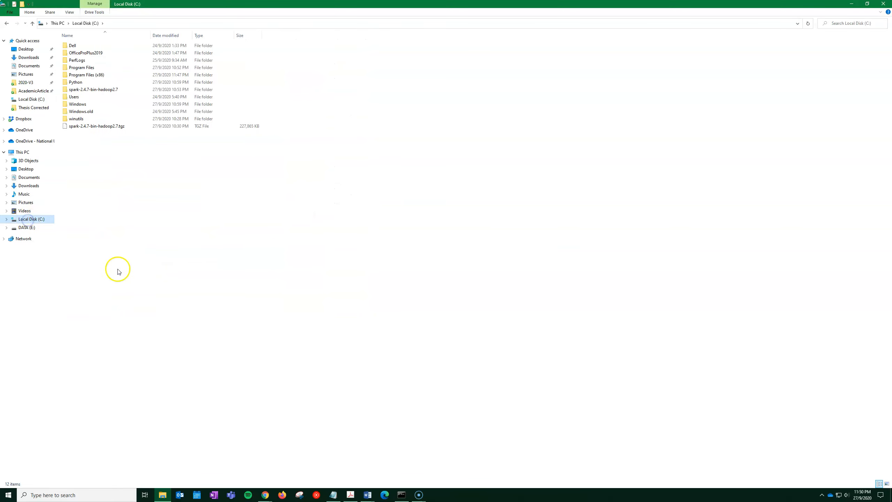
{"action": "key", "text": "ctrl+v"}
{"action": "left_click", "coordinate": [426, 200]}
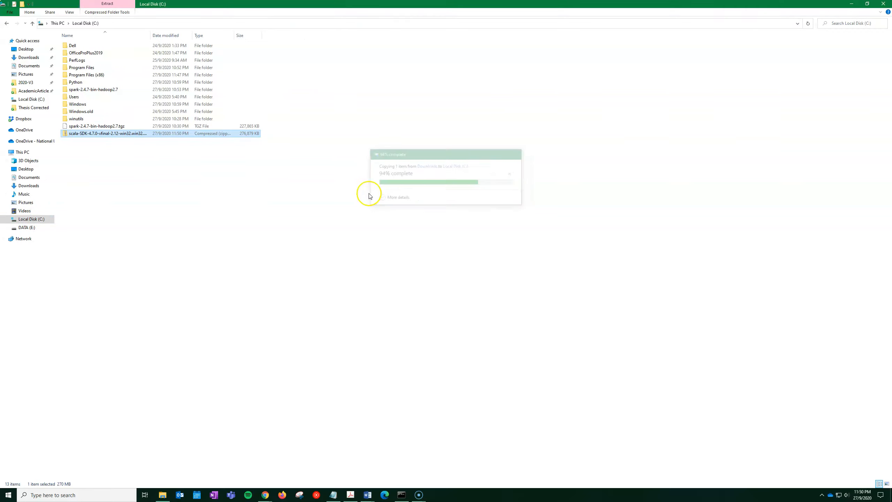
Extract the scala-SDK-4.7.0 archive directly into the root of drive C: with 7-Zip
{"action": "right_click", "coordinate": [100, 134]}
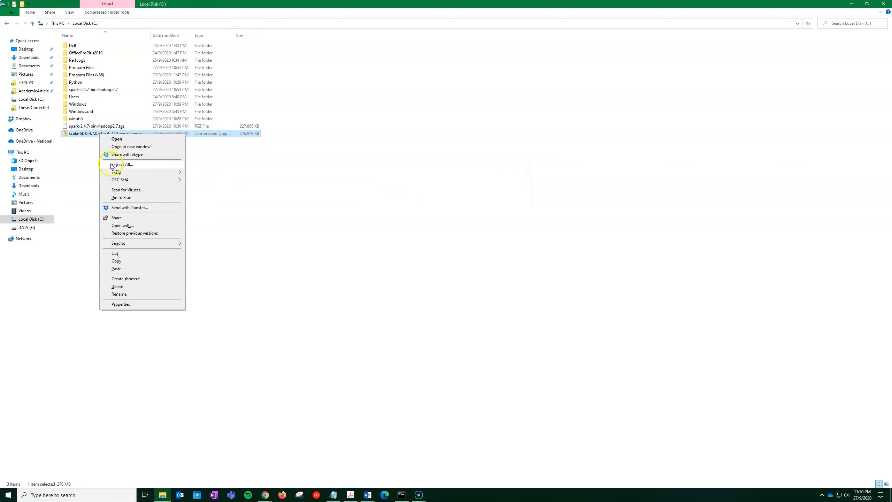
{"action": "mouse_move", "coordinate": [106, 172]}
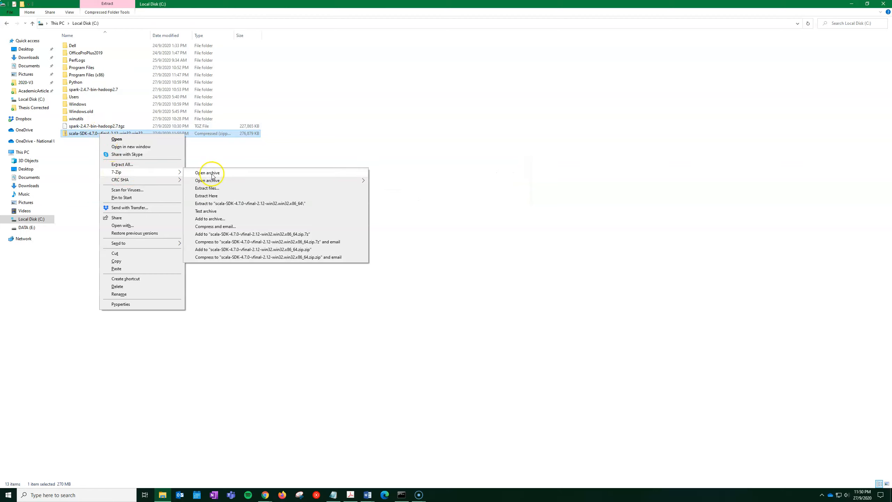
{"action": "left_click", "coordinate": [212, 196]}
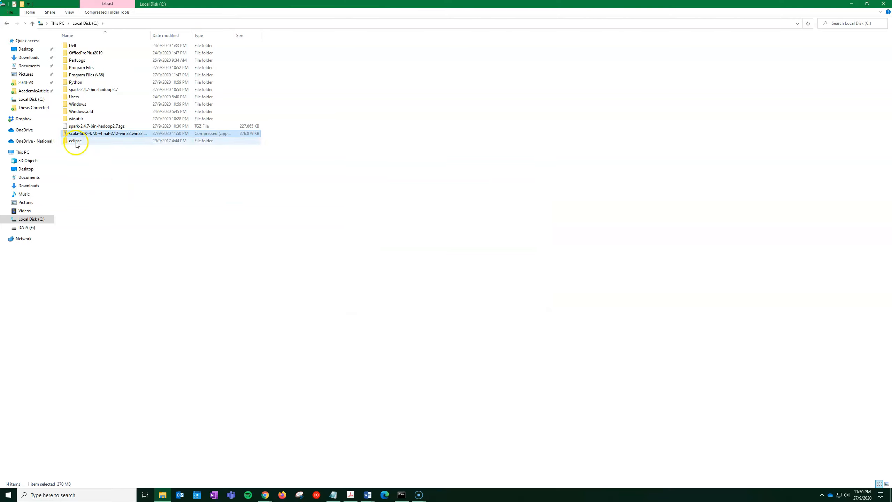
Delete the spark-2.4.7-bin-hadoop2.7.tgz and scala-SDK-4.7.0 archives from drive C:, granting administrator permission for both
{"action": "left_click", "coordinate": [79, 127]}
{"action": "left_click", "coordinate": [79, 134], "text": "ctrl"}
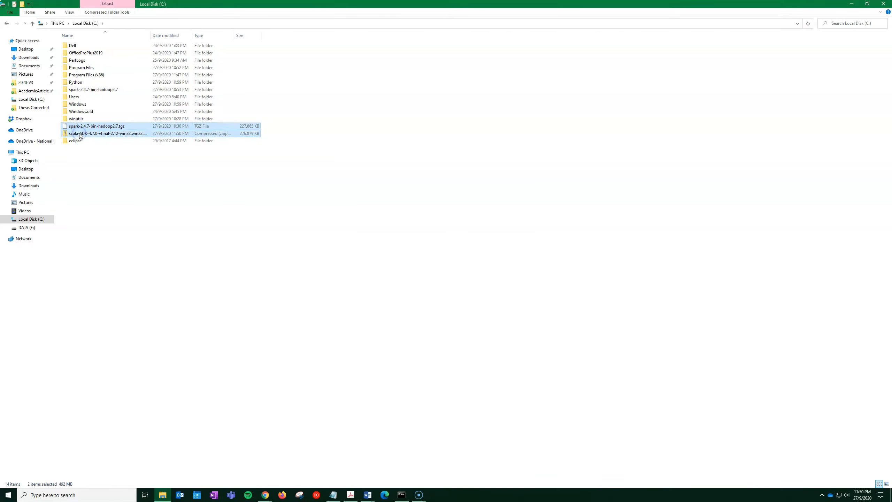
{"action": "key", "text": "Delete"}
{"action": "left_click", "coordinate": [428, 213]}
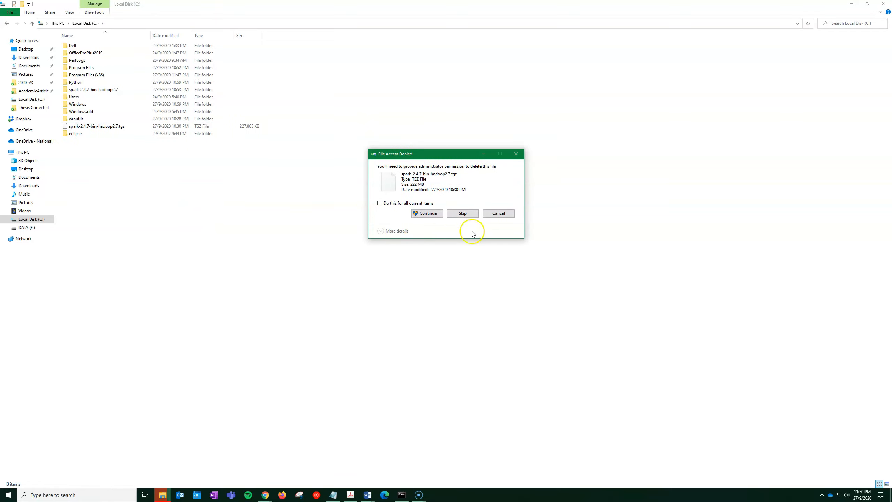
{"action": "left_click", "coordinate": [431, 218]}
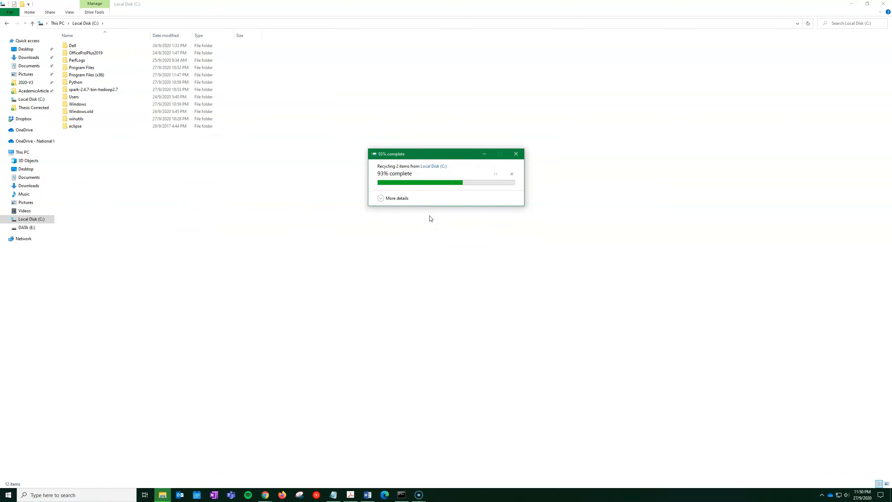
Create a shortcut to the eclipse application inside the C:\eclipse folder
{"action": "double_click", "coordinate": [75, 126]}
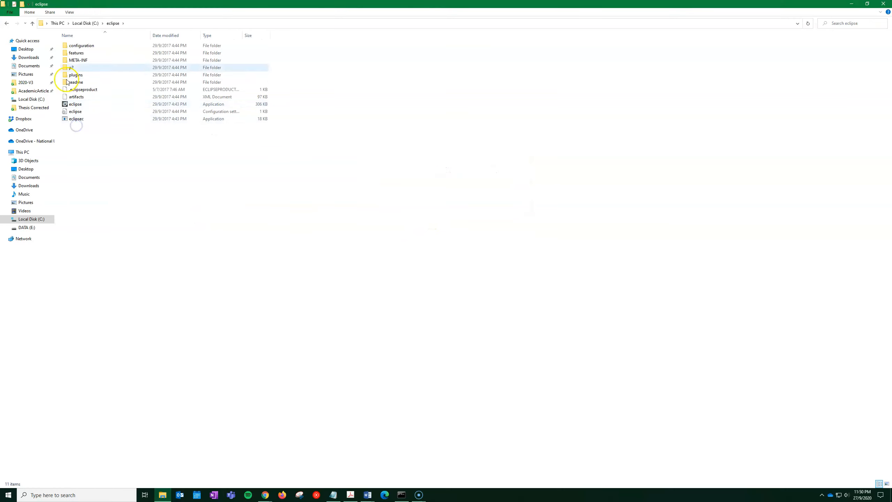
{"action": "double_click", "coordinate": [75, 104]}
{"action": "right_click", "coordinate": [75, 104]}
{"action": "mouse_move", "coordinate": [118, 216]}
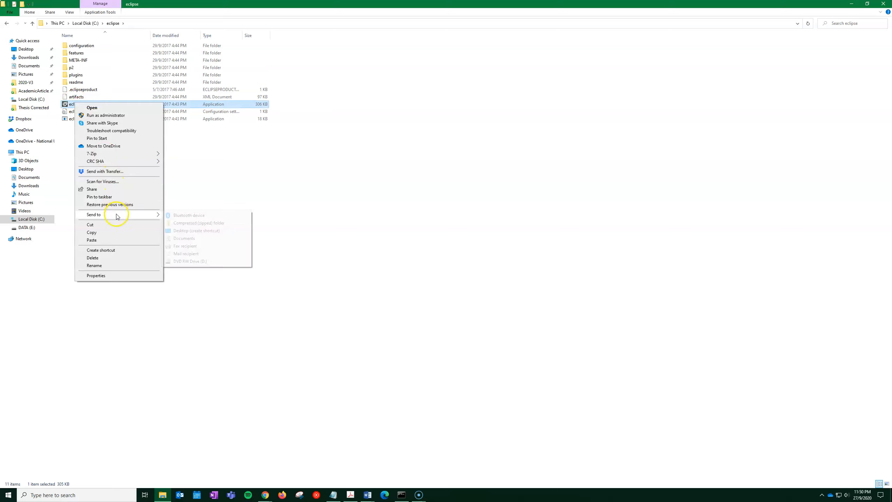
{"action": "left_click", "coordinate": [106, 250]}
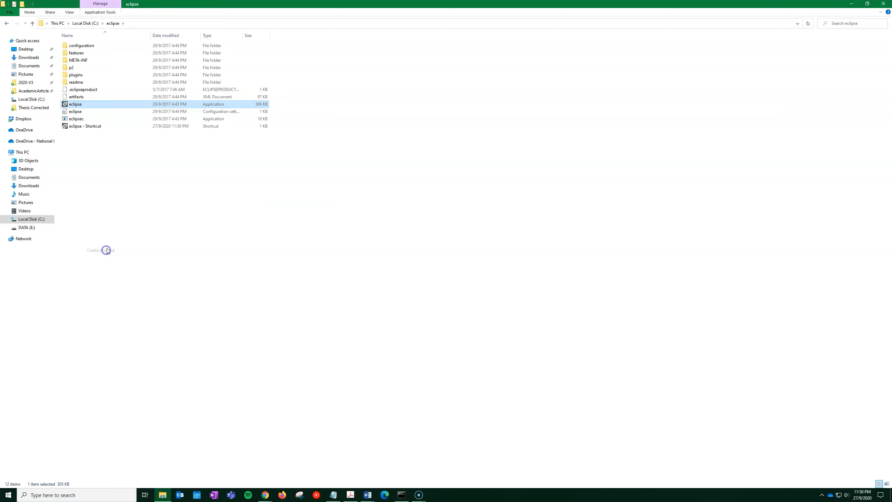
Rename the eclipse shortcut in the eclipse folder as ScalaIDE
{"action": "left_click", "coordinate": [100, 106]}
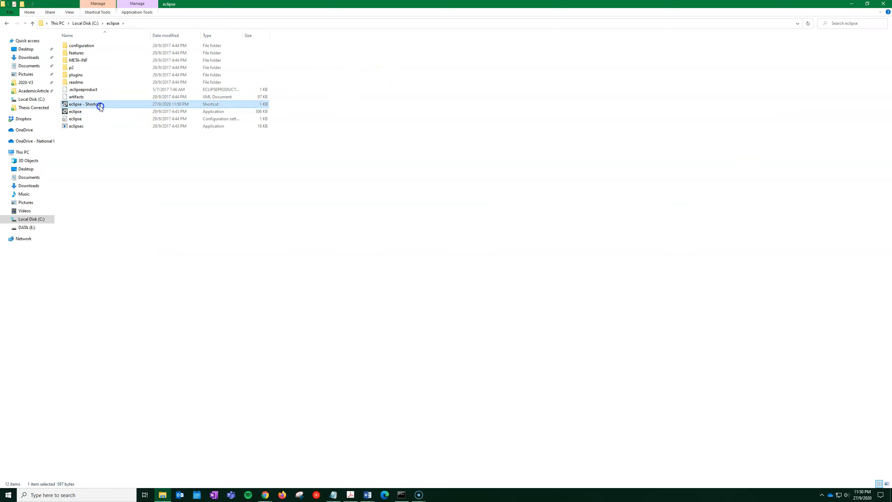
{"action": "right_click", "coordinate": [100, 106]}
{"action": "left_click", "coordinate": [134, 274]}
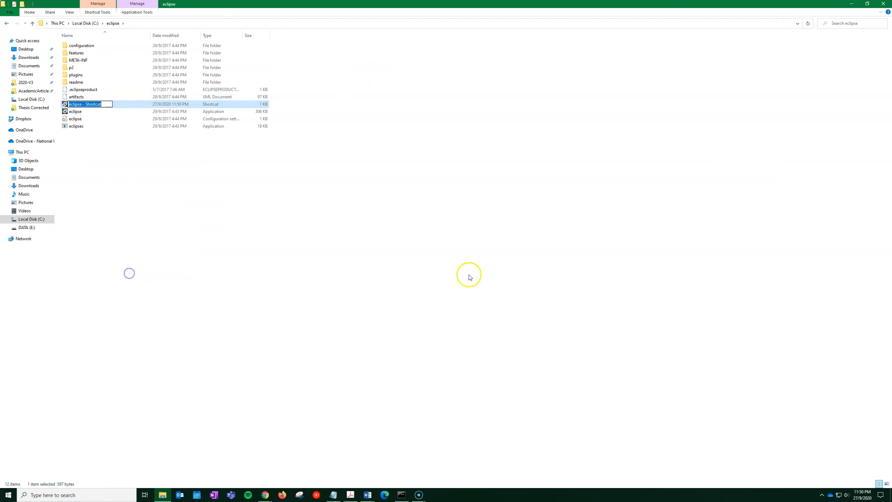
{"action": "type", "text": "ScalaIDE"}
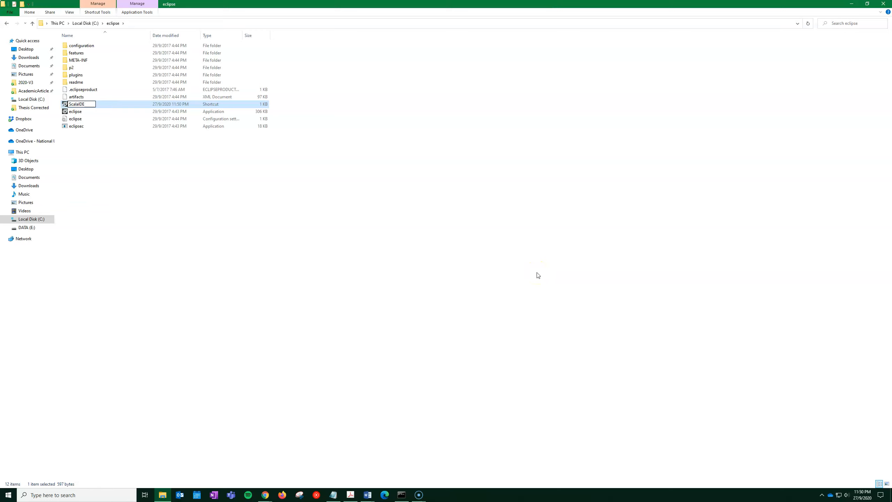
{"action": "left_click", "coordinate": [339, 135]}
Send the ScalaIDE shortcut to the desktop
{"action": "left_click", "coordinate": [73, 127]}
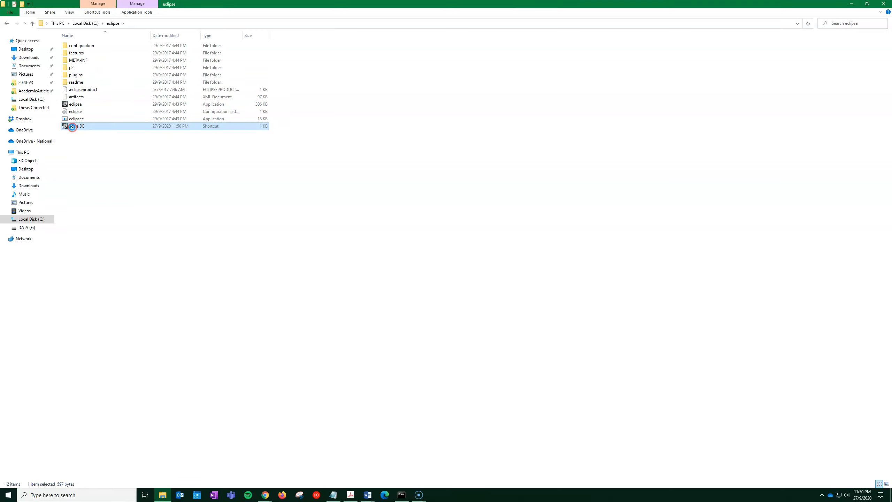
{"action": "right_click", "coordinate": [73, 128]}
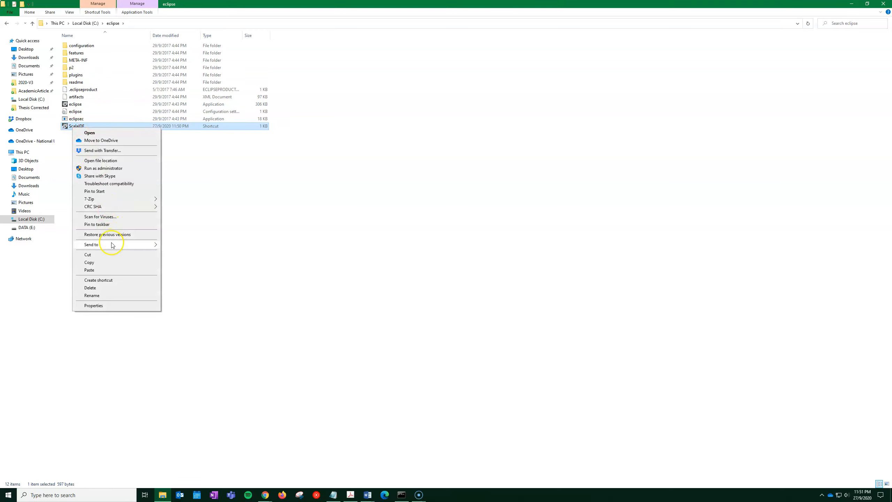
{"action": "mouse_move", "coordinate": [113, 245]}
{"action": "left_click", "coordinate": [193, 261]}
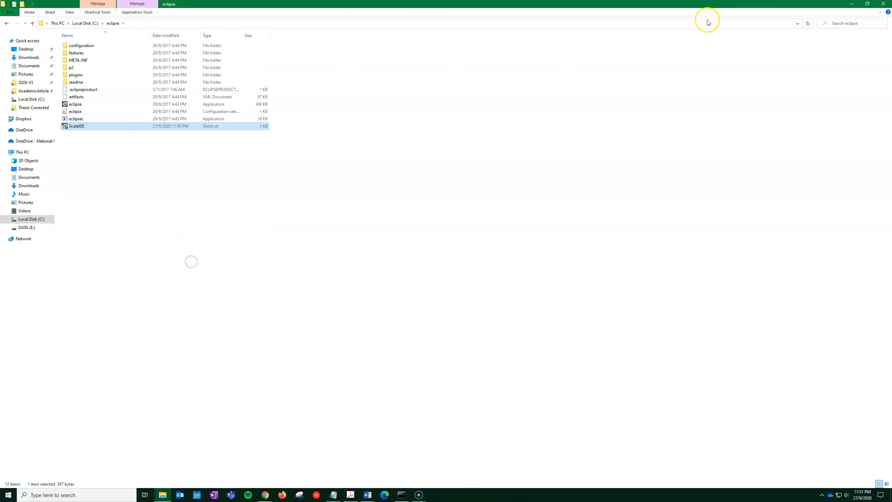
Minimize the folder window and launch Scala IDE from its desktop shortcut
{"action": "left_click", "coordinate": [852, 5]}
{"action": "double_click", "coordinate": [13, 255]}
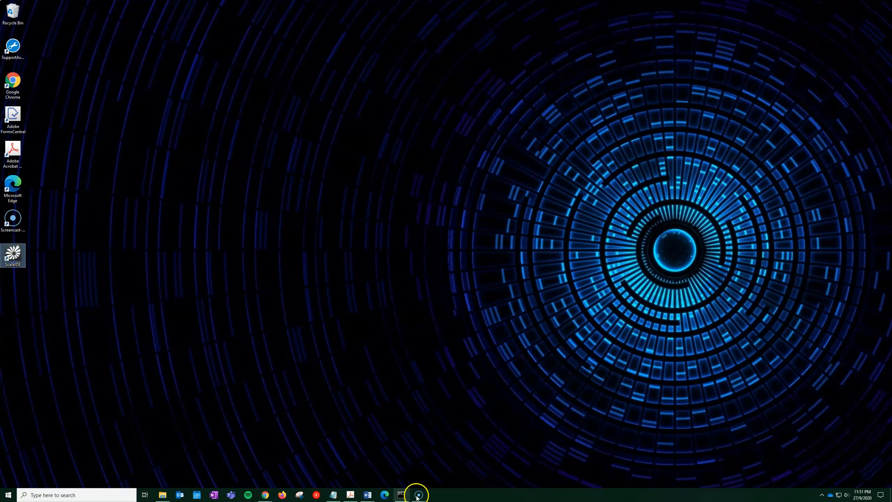
{"action": "left_click", "coordinate": [367, 492]}
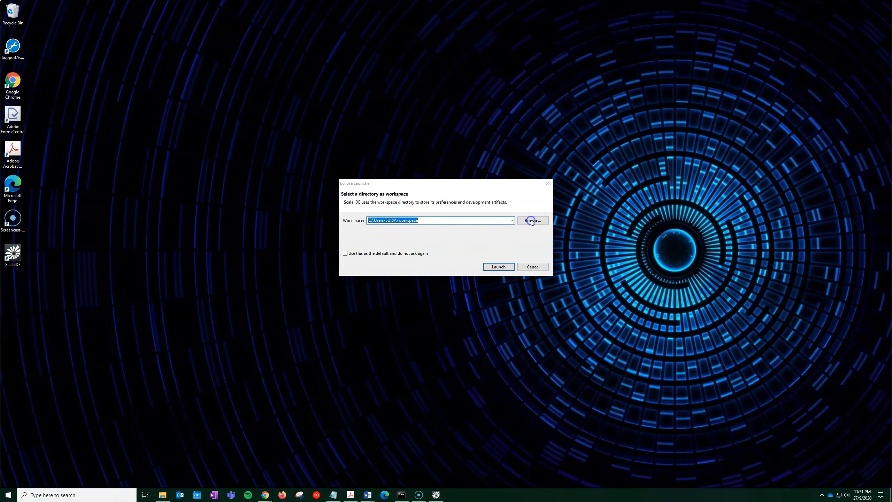
{"action": "left_click", "coordinate": [511, 221]}
{"action": "mouse_move", "coordinate": [419, 494]}
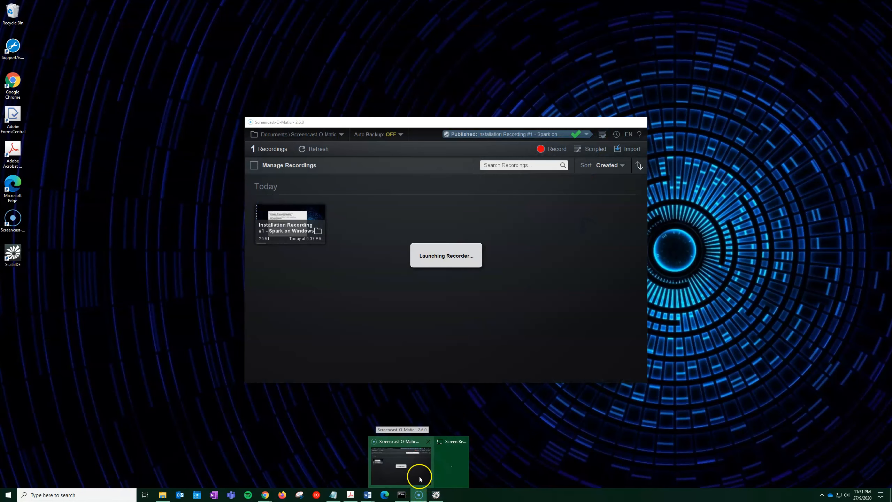
{"action": "left_click", "coordinate": [451, 475]}
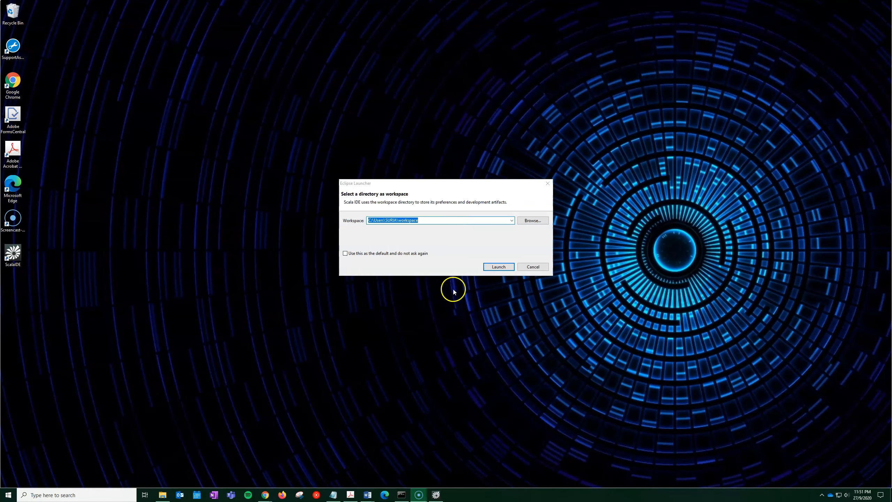
{"action": "left_click", "coordinate": [500, 266]}
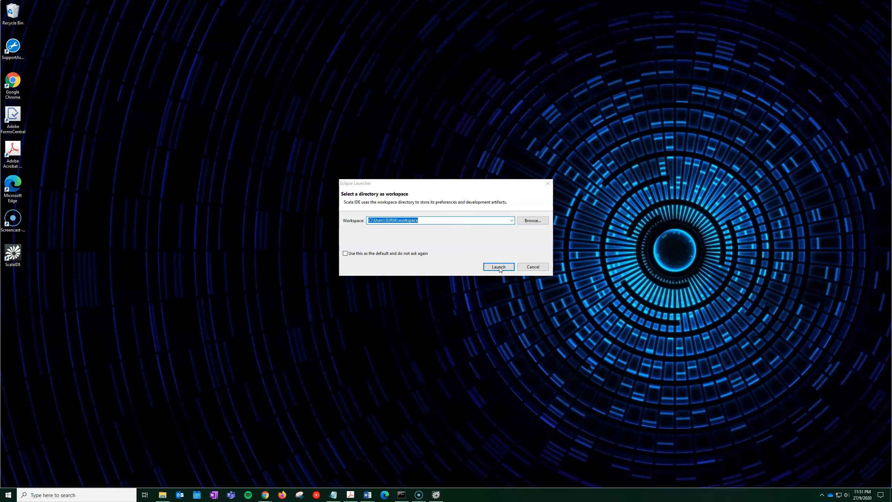
{"action": "left_click", "coordinate": [423, 485]}
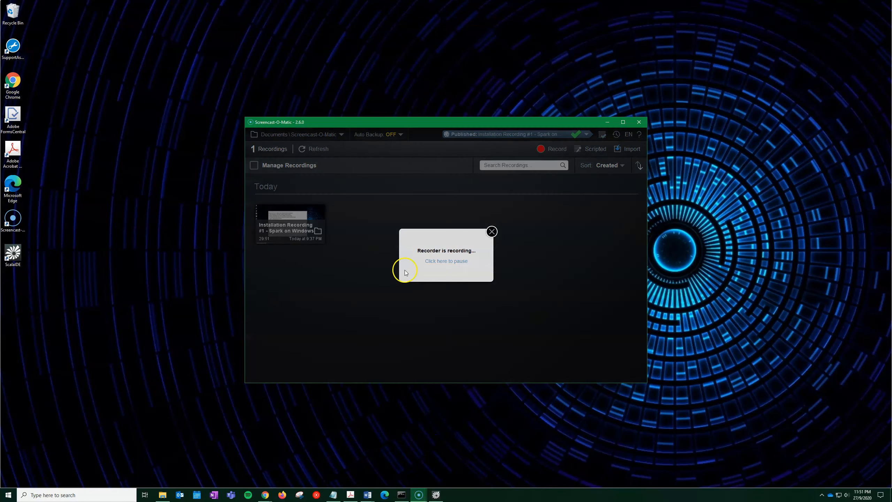
{"action": "left_click", "coordinate": [440, 260]}
Set the workspace directory to E:\workspace and launch Scala IDE with it
{"action": "left_click", "coordinate": [431, 220]}
{"action": "left_click", "coordinate": [372, 220]}
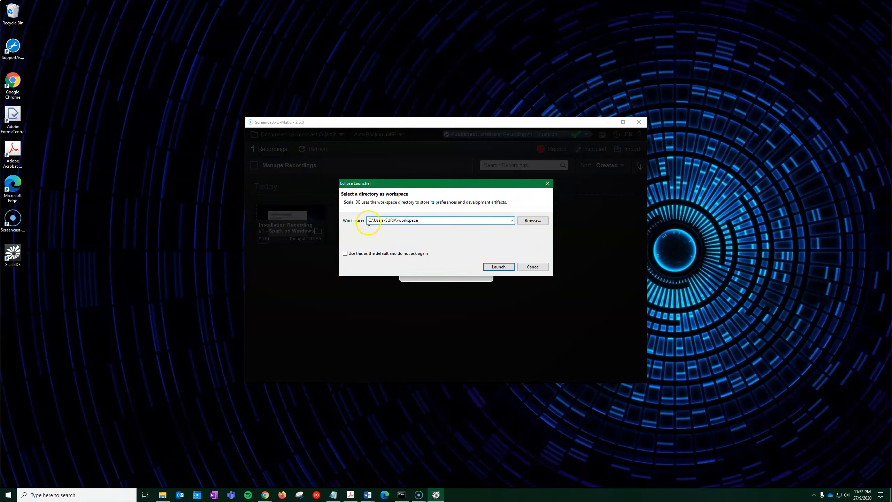
{"action": "key", "text": "Right"}
{"action": "key", "text": "Delete"}
{"action": "key", "text": "Delete"}
{"action": "key", "text": "Delete"}
{"action": "key", "text": "Delete"}
{"action": "key", "text": "Delete"}
{"action": "key", "text": "Delete"}
{"action": "key", "text": "Delete"}
{"action": "key", "text": "Delete"}
{"action": "key", "text": "Delete"}
{"action": "key", "text": "Delete"}
{"action": "left_click", "coordinate": [500, 267]}
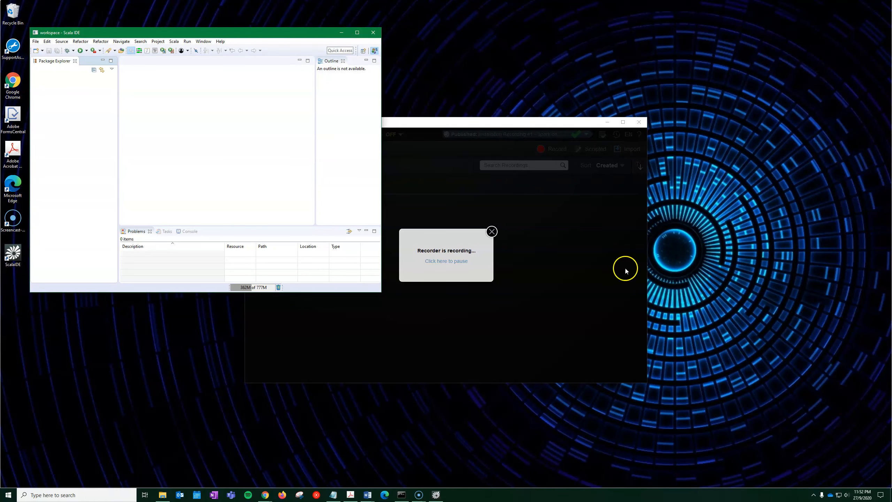
Maximize the Scala IDE window and create a Scala project named ScalaDemo in the default location
{"action": "left_click", "coordinate": [358, 33]}
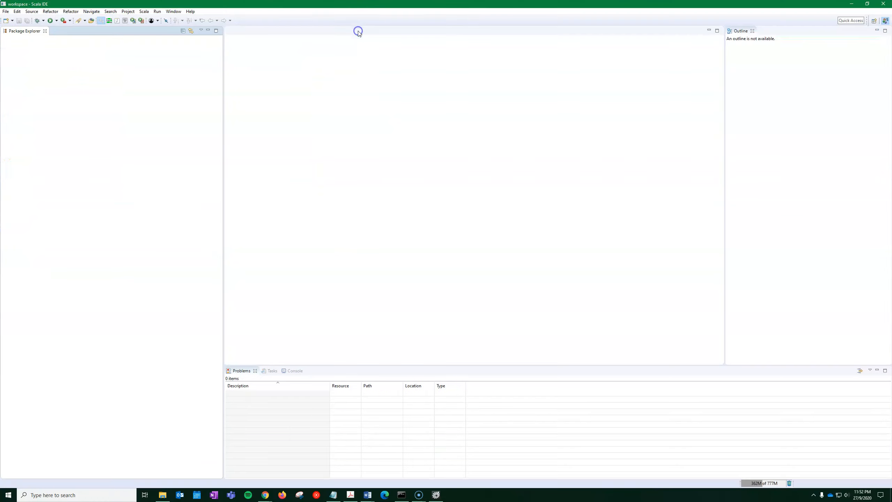
{"action": "left_click", "coordinate": [7, 12]}
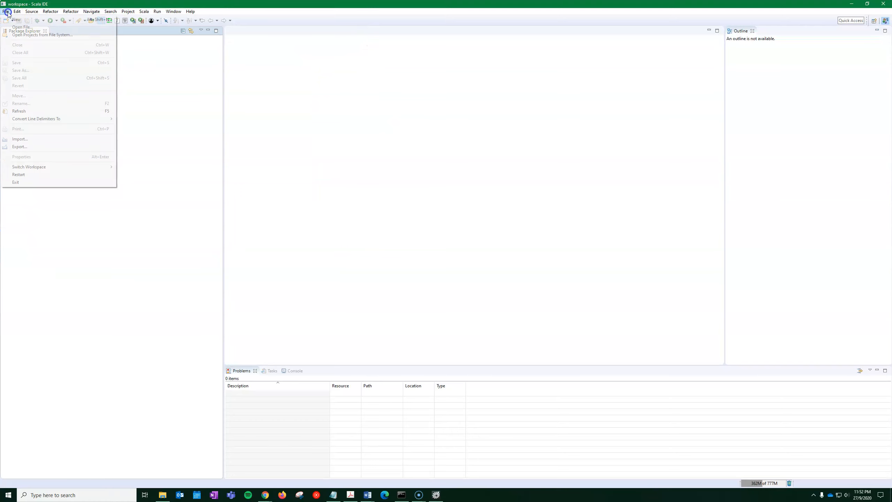
{"action": "mouse_move", "coordinate": [92, 19]}
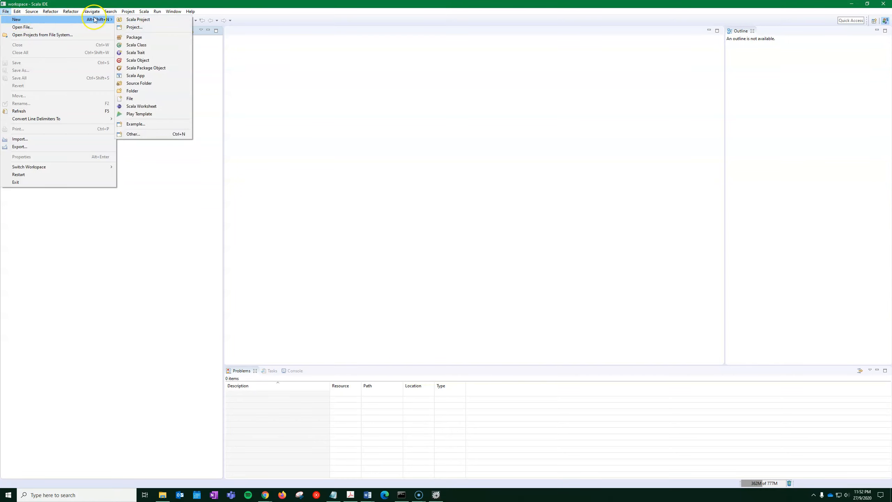
{"action": "left_click", "coordinate": [136, 19]}
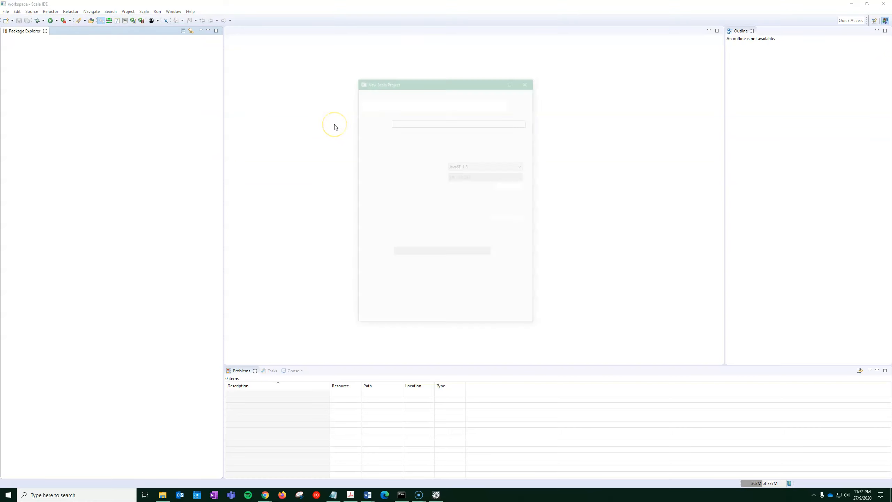
{"action": "type", "text": "ScalaDemo"}
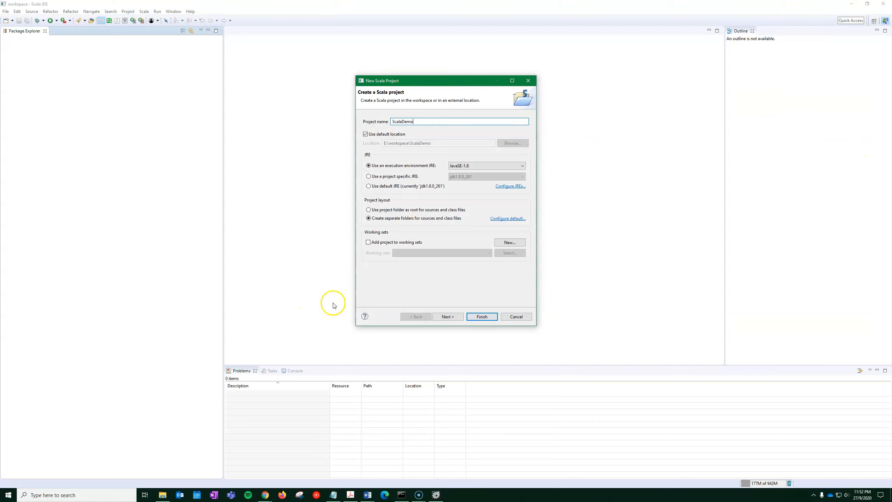
{"action": "left_click", "coordinate": [486, 316]}
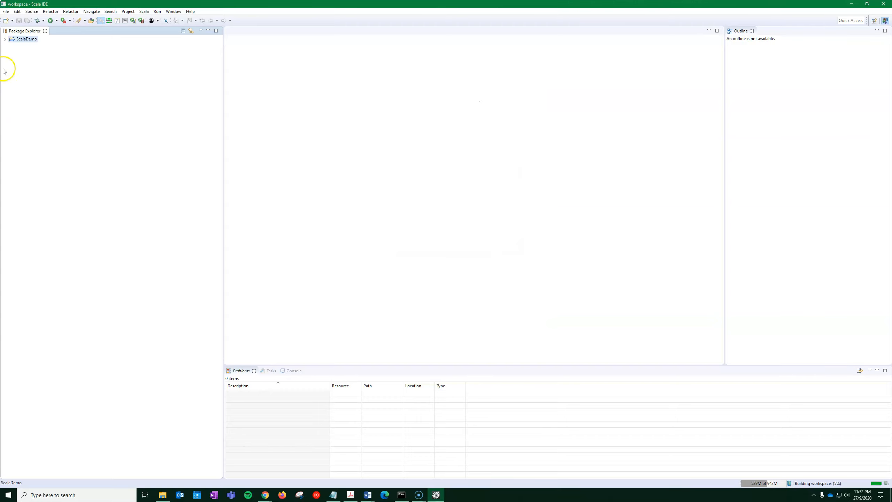
Expand the ScalaDemo project and create a Scala object named HelloWorld in its src folder
{"action": "left_click", "coordinate": [6, 39]}
{"action": "left_click", "coordinate": [6, 40]}
{"action": "left_click", "coordinate": [21, 58]}
{"action": "right_click", "coordinate": [28, 61]}
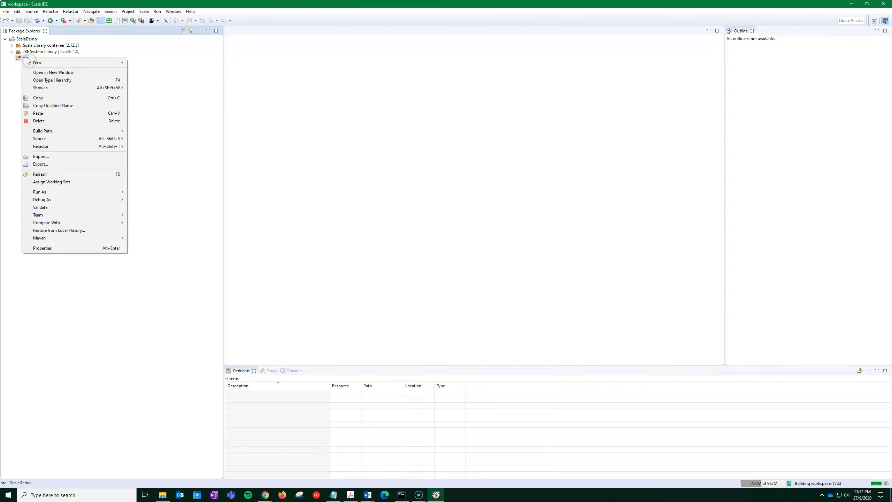
{"action": "mouse_move", "coordinate": [37, 62]}
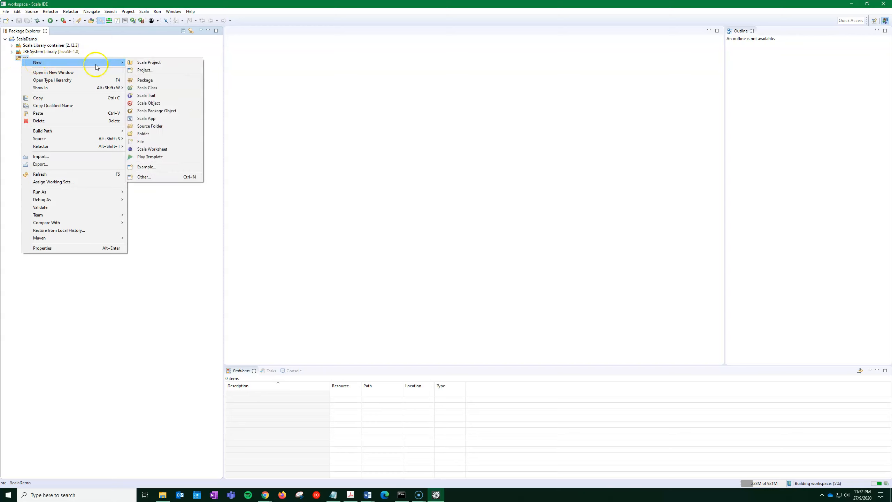
{"action": "left_click", "coordinate": [151, 99]}
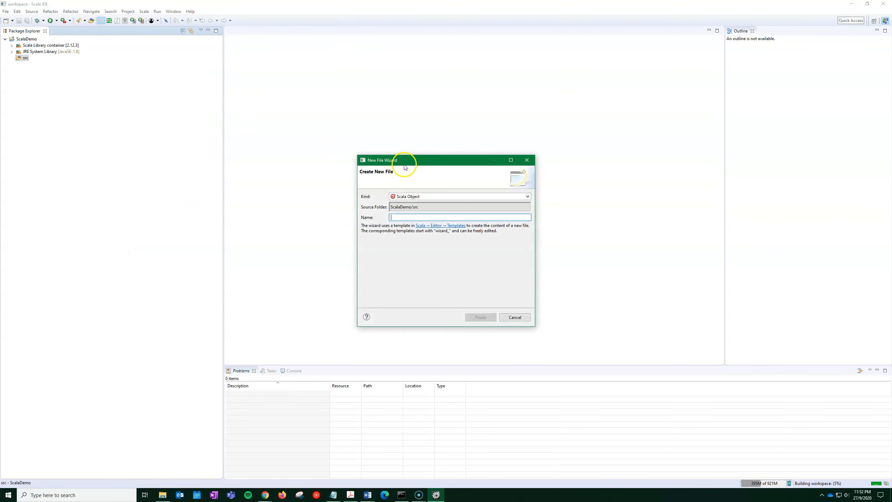
{"action": "type", "text": "HelloWorld"}
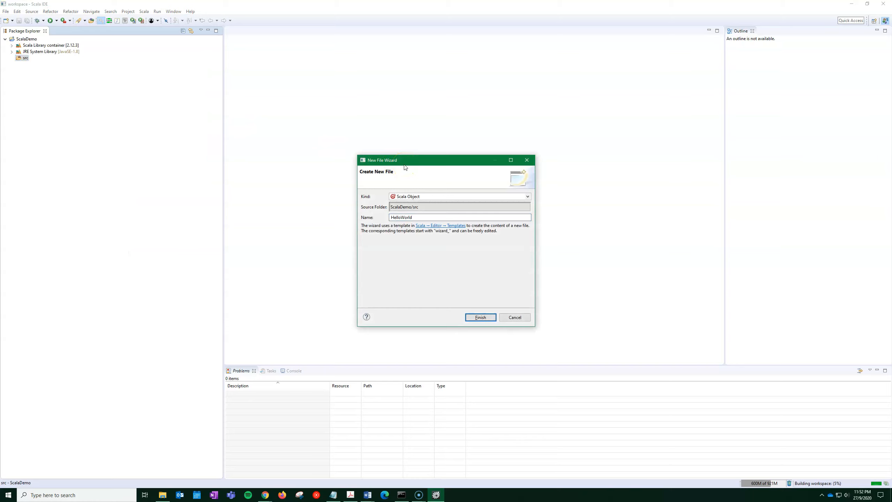
{"action": "left_click", "coordinate": [481, 318]}
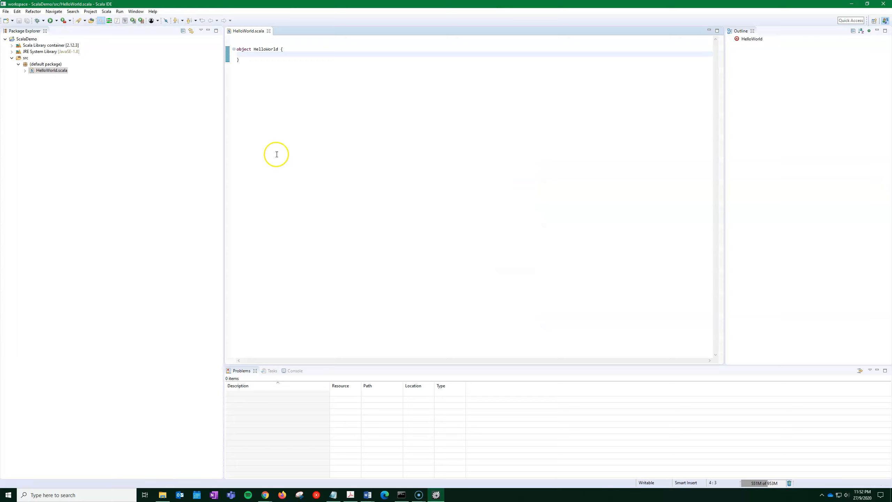
Add "extends App" to the HelloWorld object declaration
{"action": "left_click", "coordinate": [279, 49]}
{"action": "type", "text": "extends APp"}
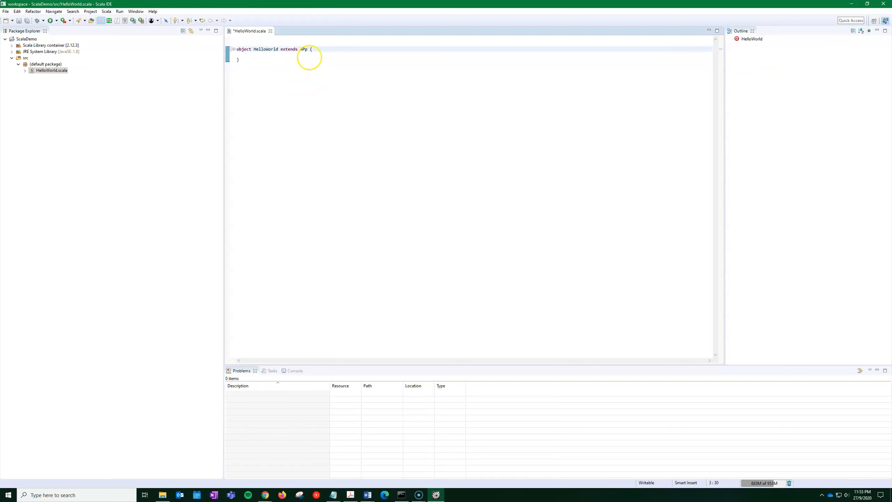
{"action": "key", "text": "BackSpace"}
{"action": "key", "text": "BackSpace"}
{"action": "type", "text": "p"}
Add the statement print("hello World!") to the body of the HelloWorld object and save the file
{"action": "left_click", "coordinate": [261, 55]}
{"action": "key", "text": "Return"}
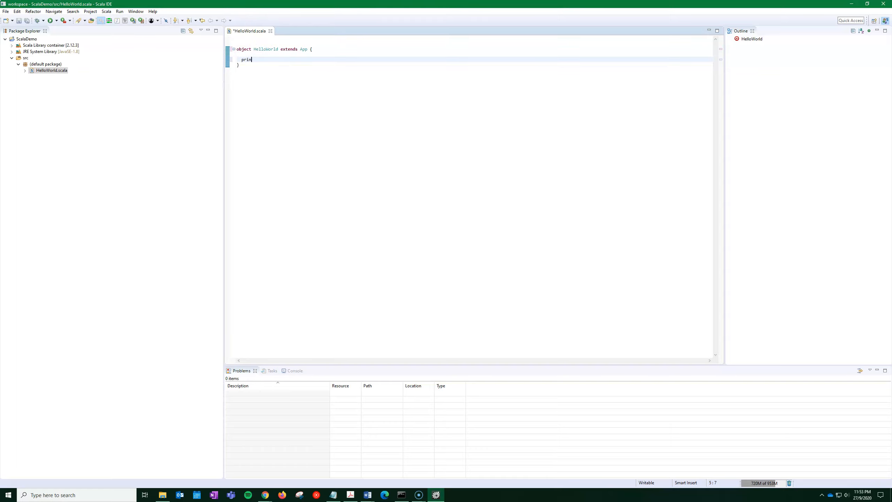
{"action": "key", "text": "BackSpace"}
{"action": "key", "text": "Return"}
{"action": "key", "text": "ctrl+s"}
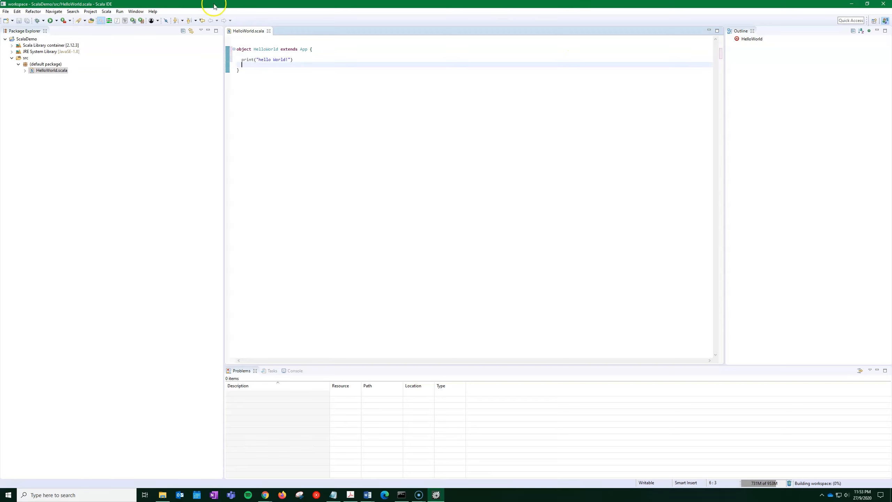
Run HelloWorld.scala as a Scala application
{"action": "right_click", "coordinate": [41, 71]}
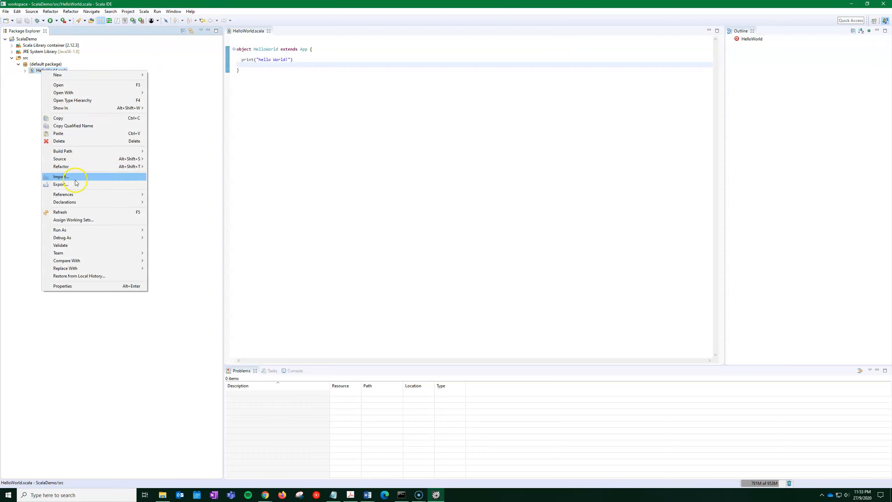
{"action": "mouse_move", "coordinate": [81, 235]}
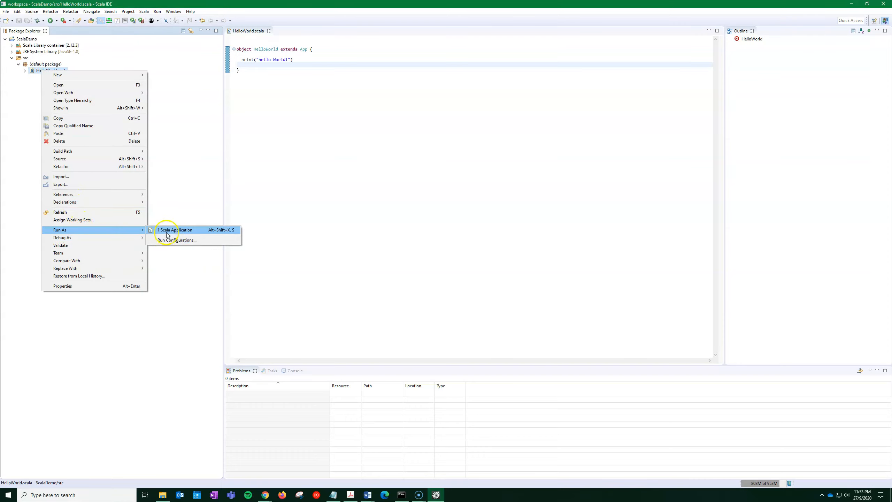
{"action": "left_click", "coordinate": [167, 231]}
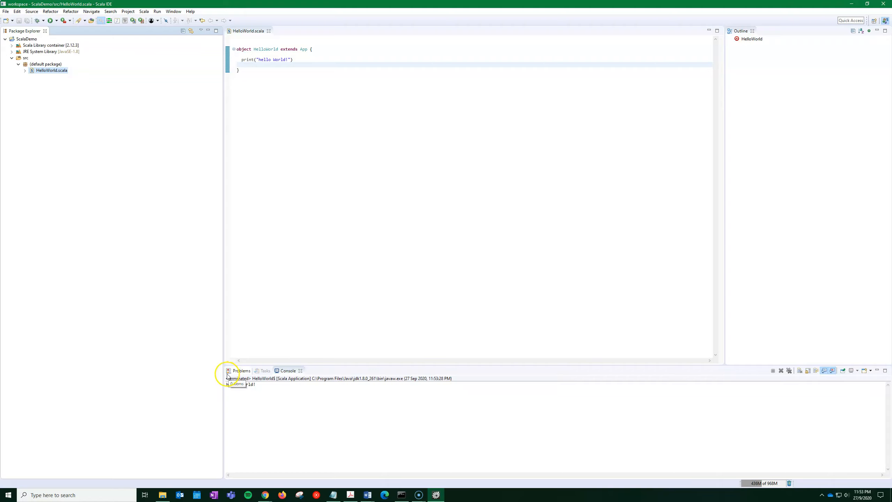
Close Scala IDE and confirm the exit
{"action": "left_click", "coordinate": [443, 220]}
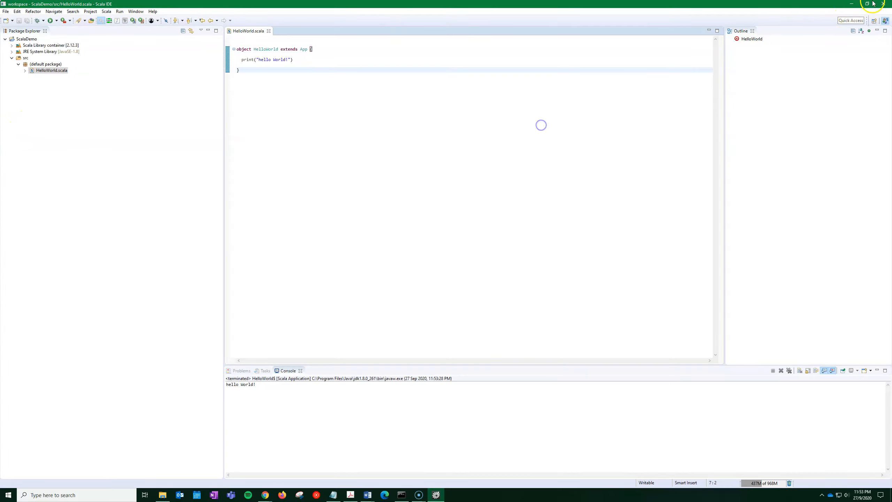
{"action": "left_click", "coordinate": [883, 4]}
{"action": "left_click", "coordinate": [489, 253]}
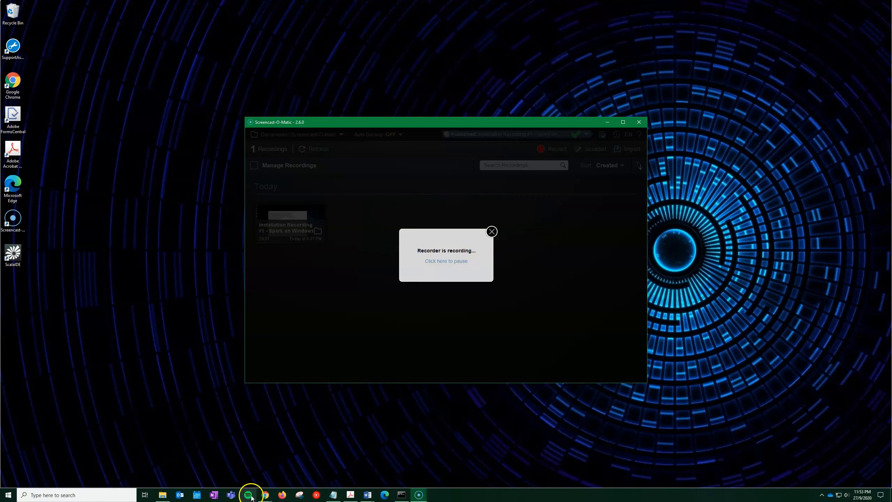
Switch to Chrome, search for "sbteclipse plugin install" and open the sbt/sbteclipse page on GitHub
{"action": "left_click", "coordinate": [266, 495]}
{"action": "left_click", "coordinate": [278, 467]}
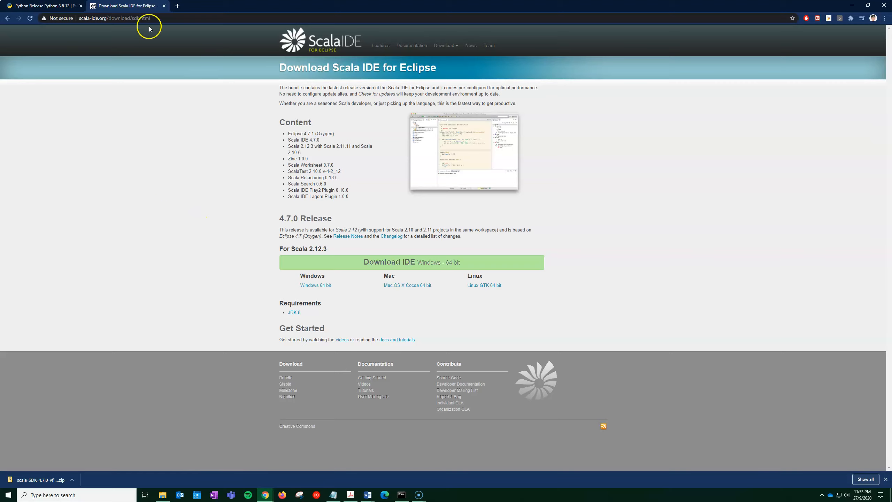
{"action": "left_click", "coordinate": [140, 19]}
{"action": "type", "text": "s"}
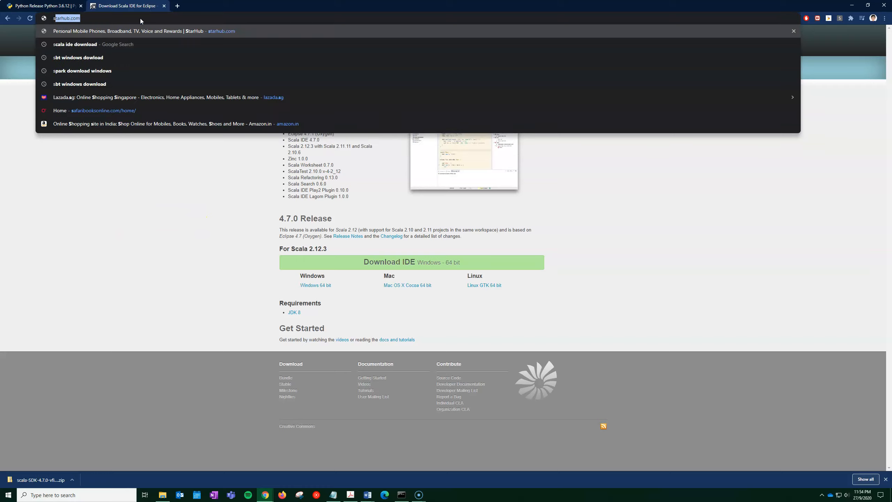
{"action": "type", "text": "bteclipse"}
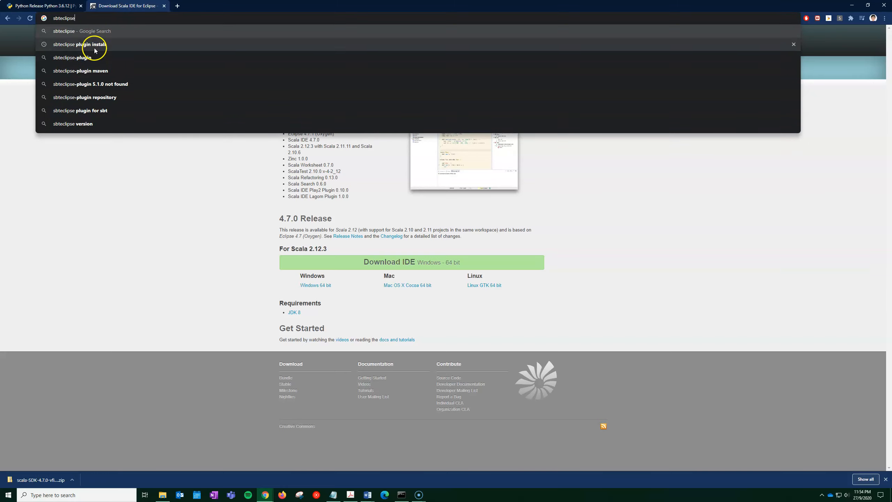
{"action": "left_click", "coordinate": [92, 44]}
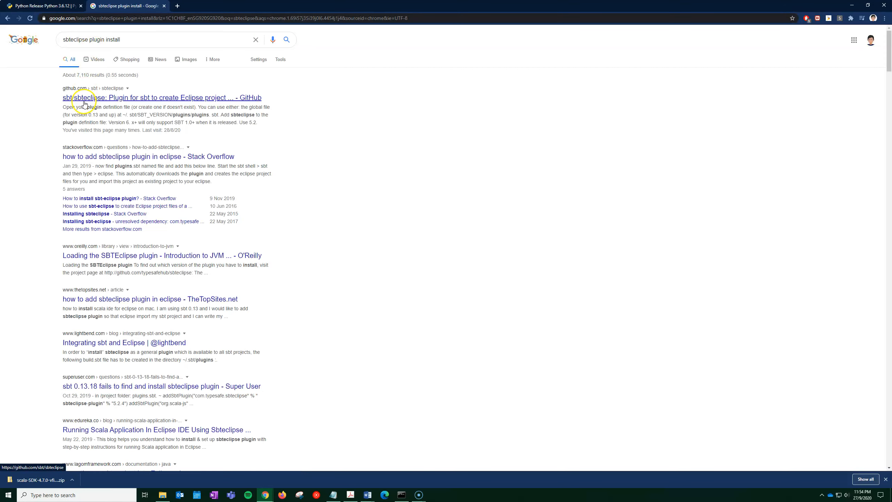
{"action": "left_click", "coordinate": [84, 102]}
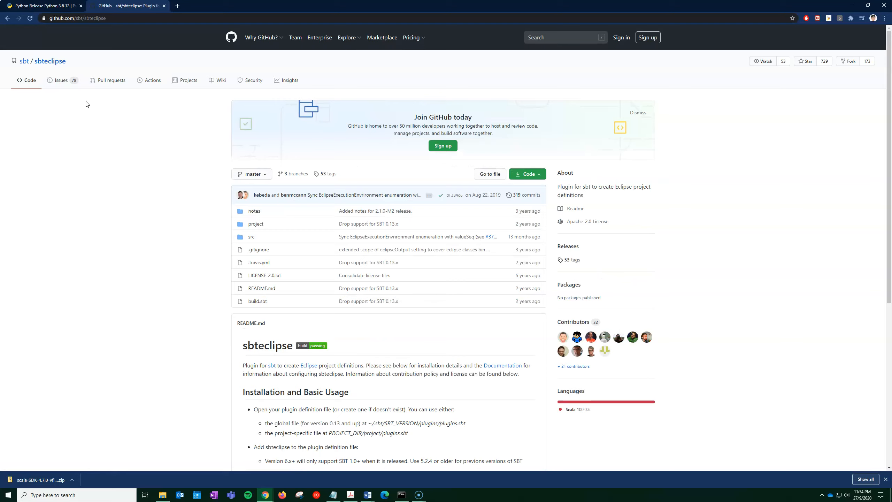
Copy the line addSbtPlugin("com.typesafe.sbteclipse" % "sbteclipse-plugin" % "5.2.4") from the README's installation section
{"action": "scroll", "coordinate": [292, 240], "scroll_direction": "down", "scroll_amount": 7}
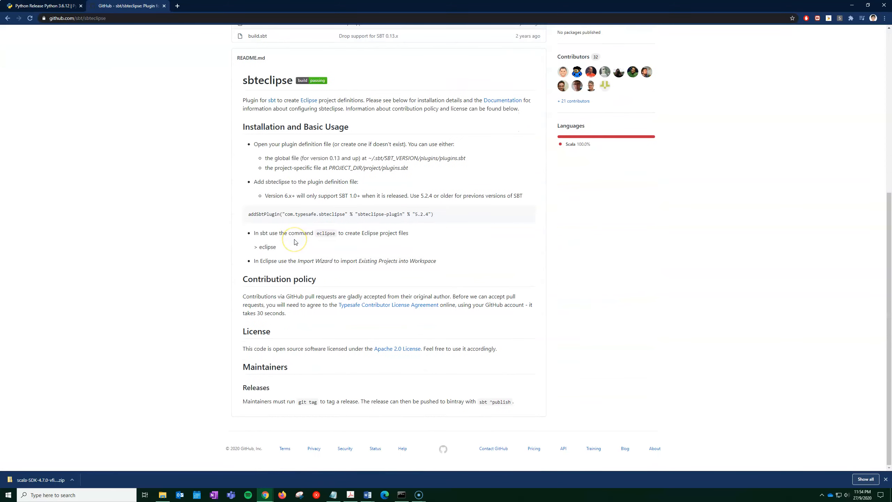
{"action": "left_click_drag", "start_coordinate": [248, 213], "coordinate": [433, 216]}
{"action": "right_click", "coordinate": [395, 211]}
{"action": "left_click", "coordinate": [408, 216]}
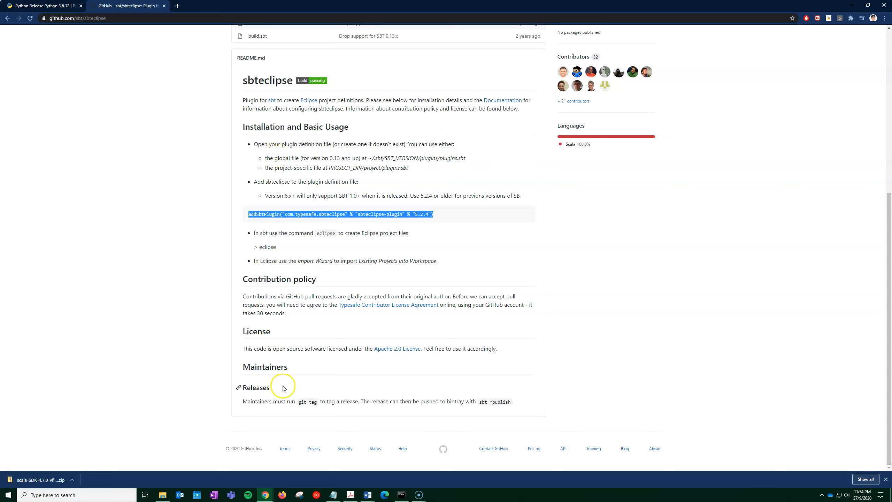
Switch to File Explorer and open the personal user folder under C:\Users
{"action": "left_click", "coordinate": [162, 495]}
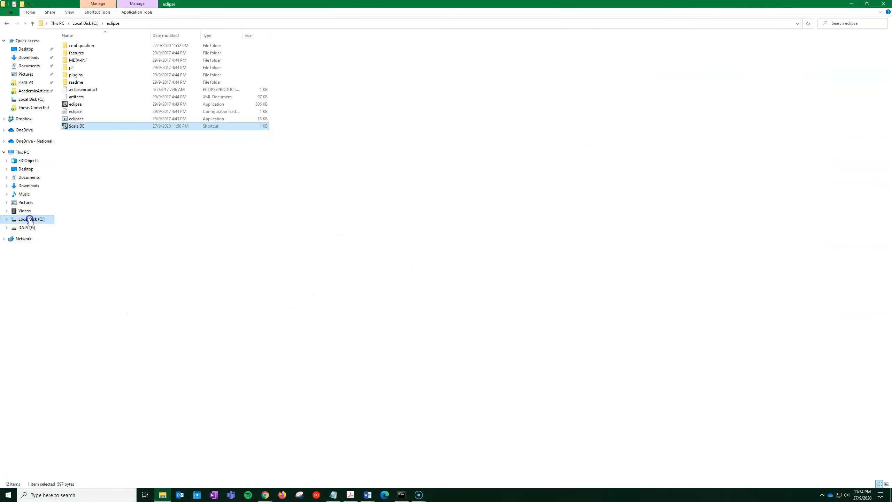
{"action": "left_click", "coordinate": [31, 219]}
{"action": "double_click", "coordinate": [75, 104]}
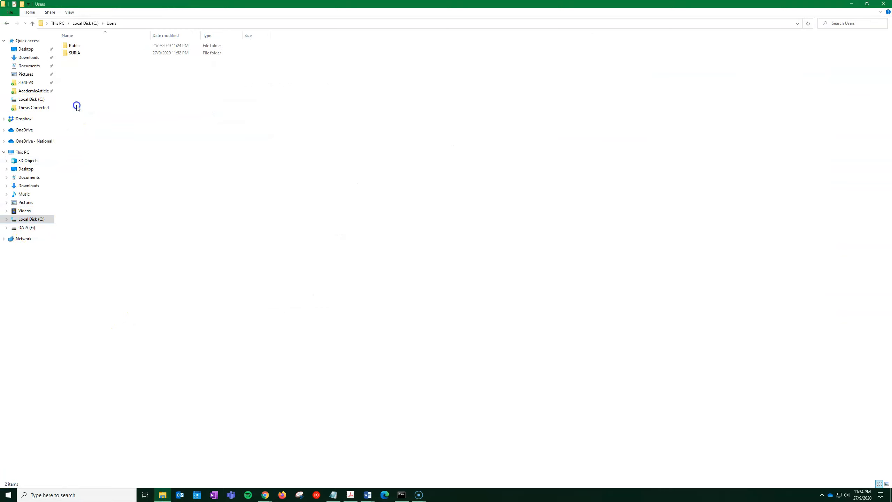
{"action": "double_click", "coordinate": [74, 53]}
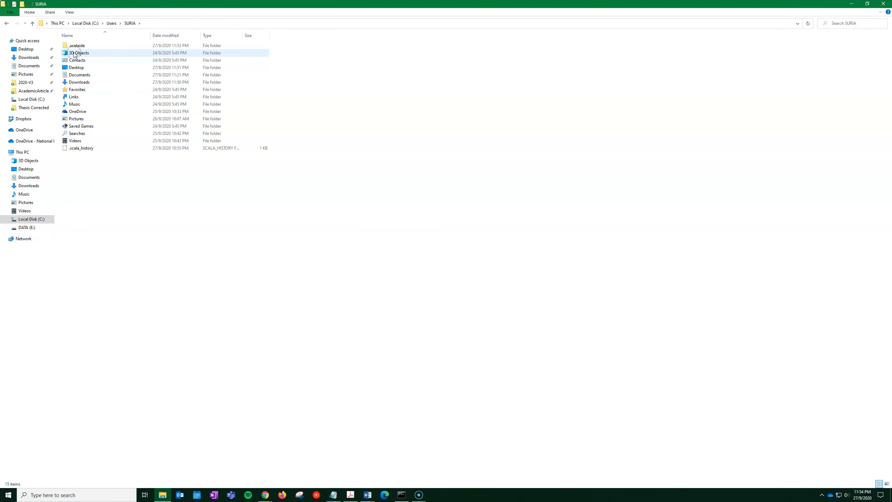
Open the properties of the personal user folder and close them without changing its attributes
{"action": "right_click", "coordinate": [228, 264]}
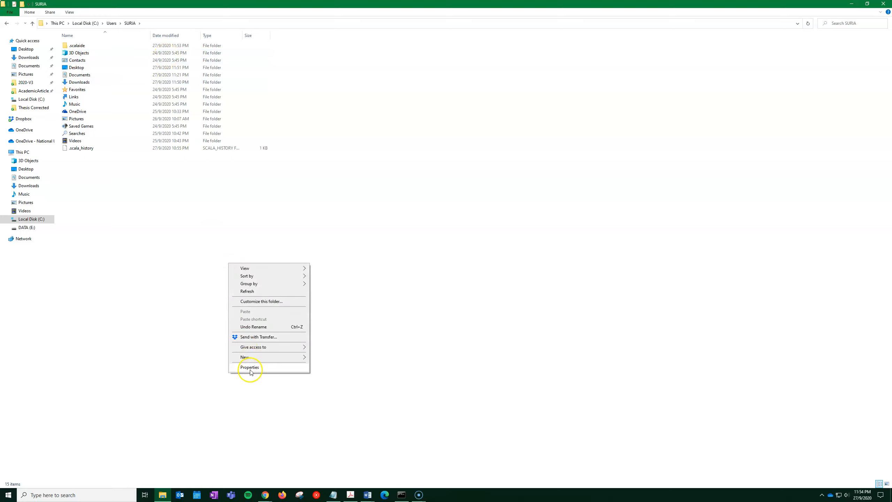
{"action": "mouse_move", "coordinate": [275, 268]}
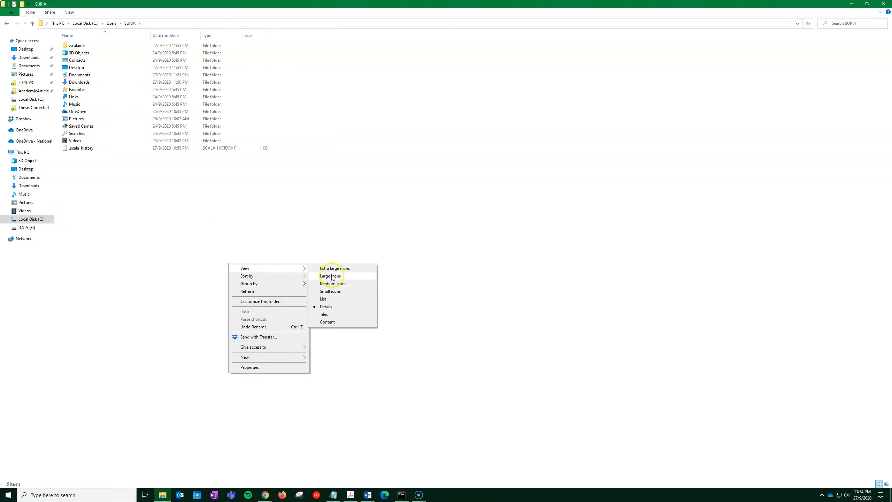
{"action": "left_click", "coordinate": [284, 367]}
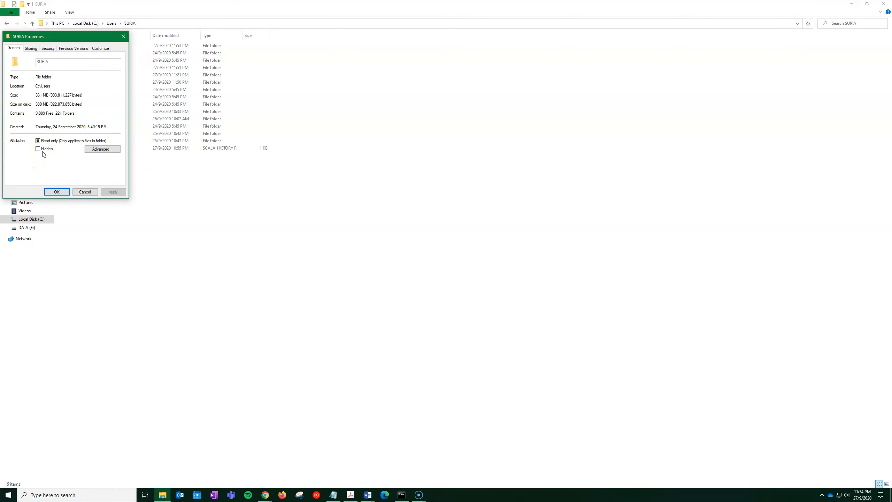
{"action": "left_click", "coordinate": [57, 192]}
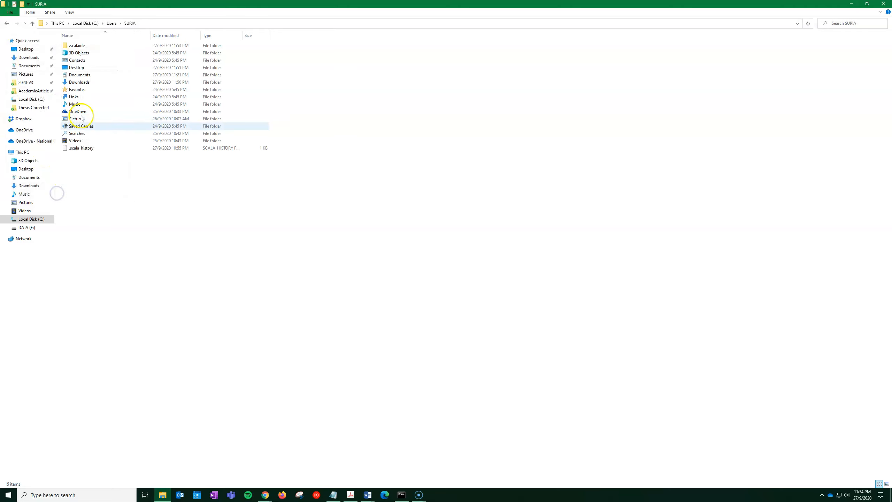
Go back to Local Disk (C:) and reopen the personal user folder through Users
{"action": "left_click", "coordinate": [33, 219]}
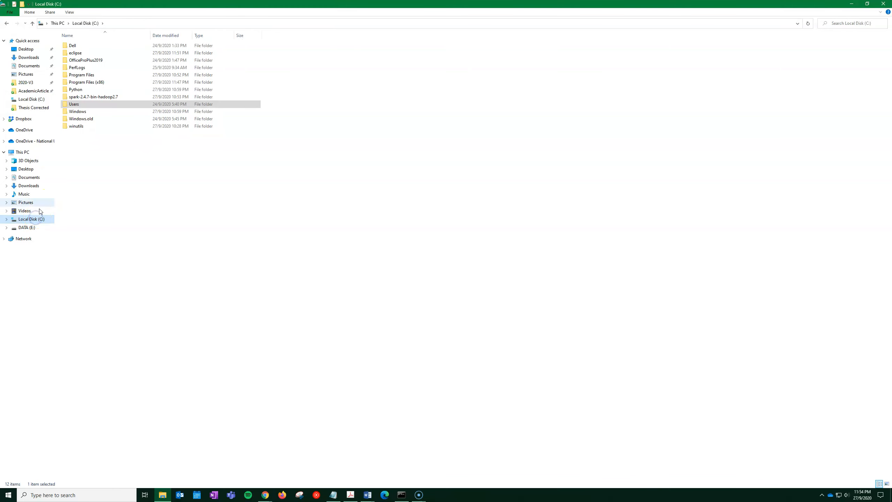
{"action": "left_click", "coordinate": [74, 105]}
{"action": "double_click", "coordinate": [73, 104]}
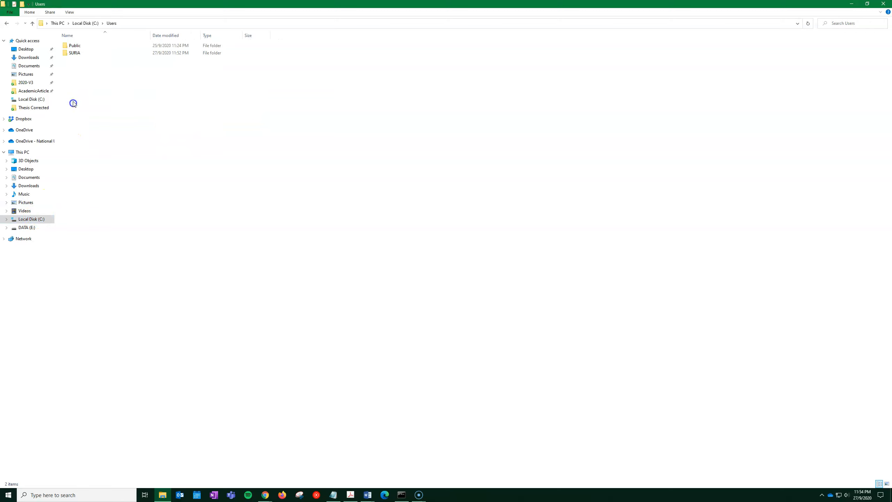
{"action": "left_click", "coordinate": [76, 47]}
{"action": "double_click", "coordinate": [76, 52]}
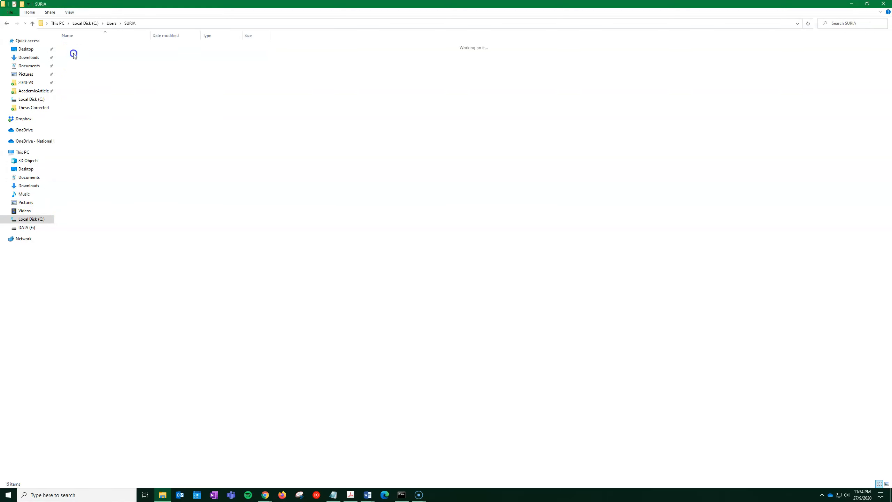
{"action": "left_click", "coordinate": [77, 162]}
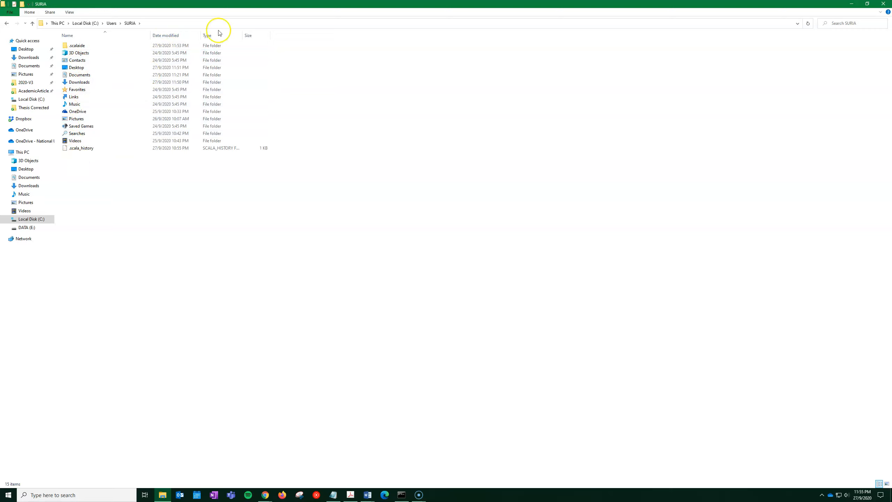
Turn on the display of hidden items in the personal user folder
{"action": "left_click", "coordinate": [47, 13]}
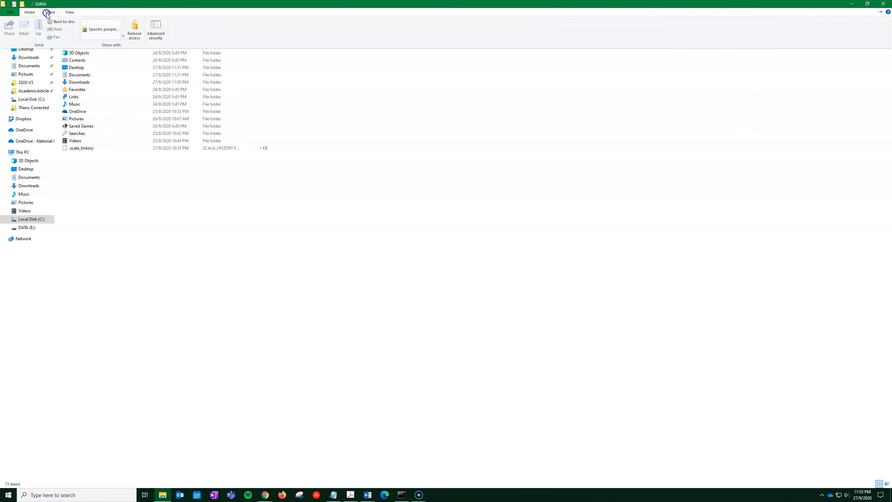
{"action": "left_click", "coordinate": [30, 13]}
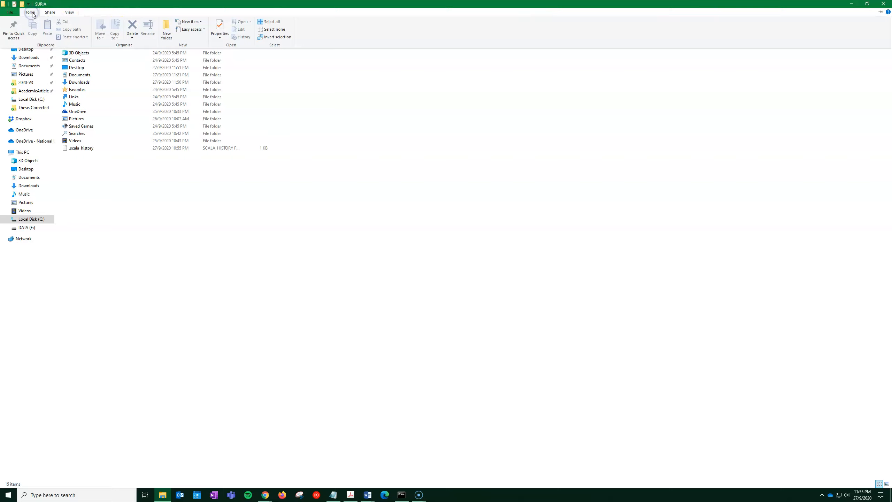
{"action": "left_click", "coordinate": [68, 12]}
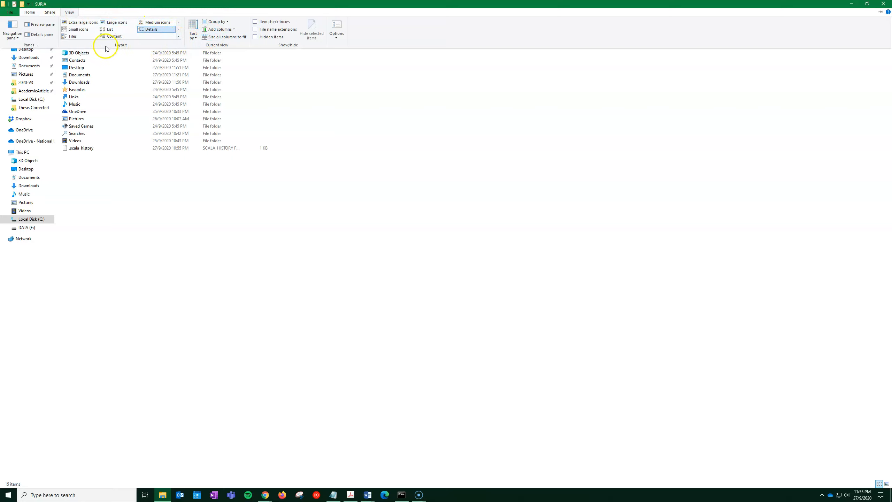
{"action": "left_click", "coordinate": [256, 37]}
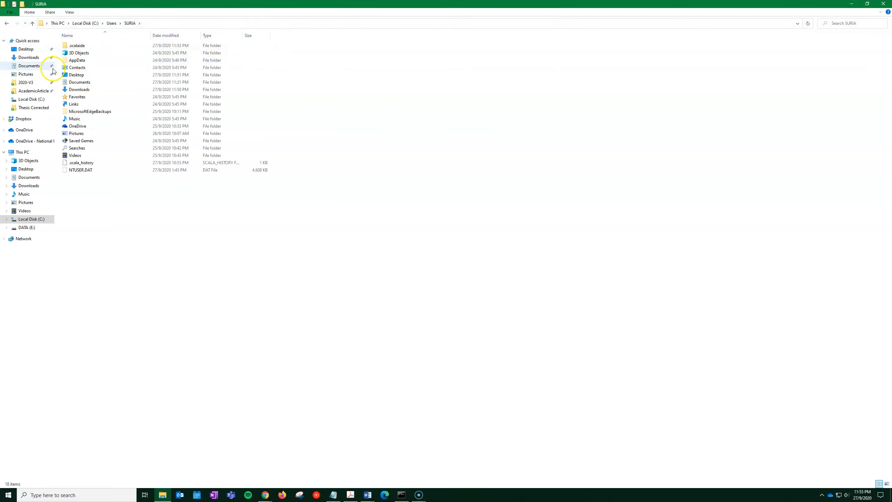
Look through the Local, Roaming and LocalLow folders inside AppData in the personal user folder
{"action": "double_click", "coordinate": [90, 61]}
{"action": "double_click", "coordinate": [78, 46]}
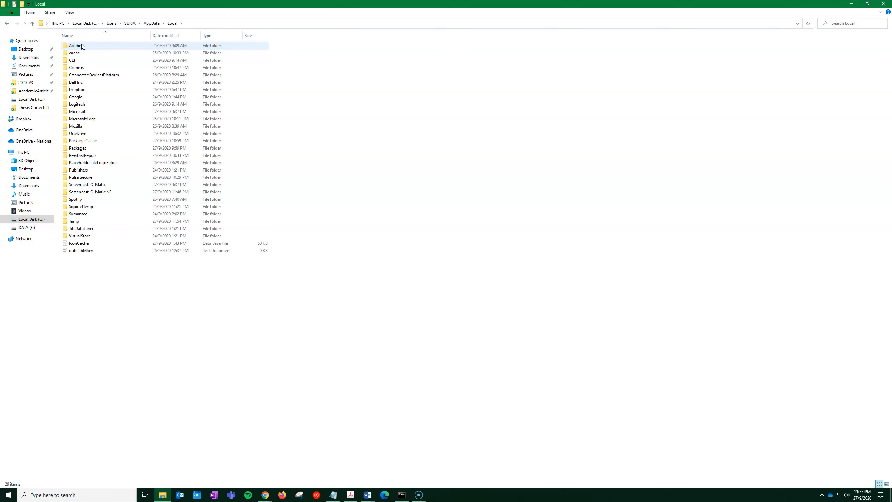
{"action": "left_click", "coordinate": [152, 24]}
{"action": "double_click", "coordinate": [85, 61]}
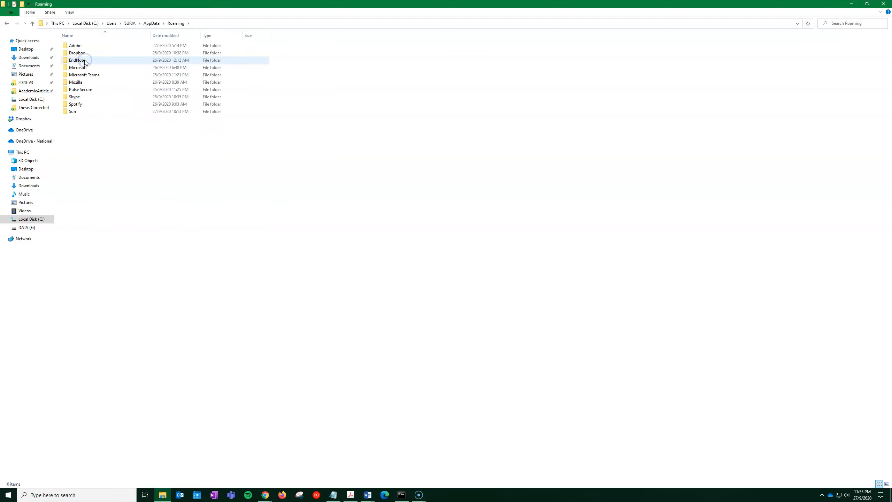
{"action": "left_click", "coordinate": [151, 24]}
{"action": "double_click", "coordinate": [79, 55]}
{"action": "left_click", "coordinate": [127, 24]}
{"action": "left_click", "coordinate": [82, 61]}
{"action": "double_click", "coordinate": [99, 61]}
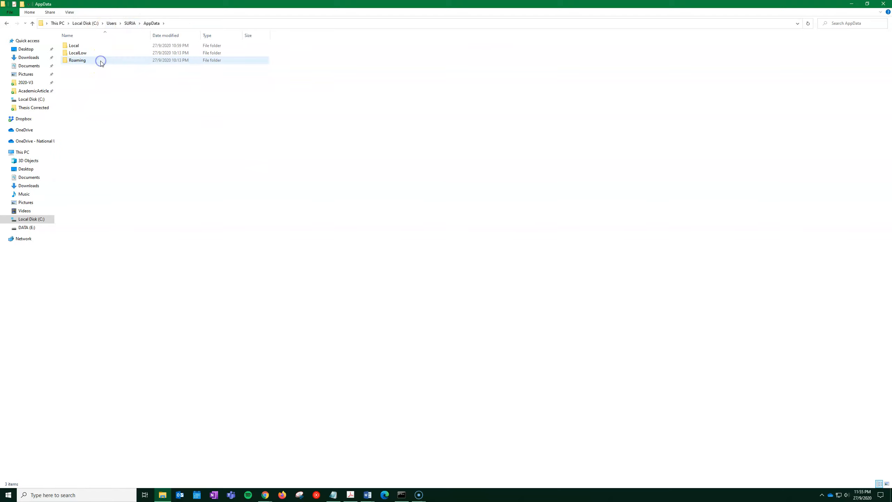
{"action": "left_click", "coordinate": [419, 495]}
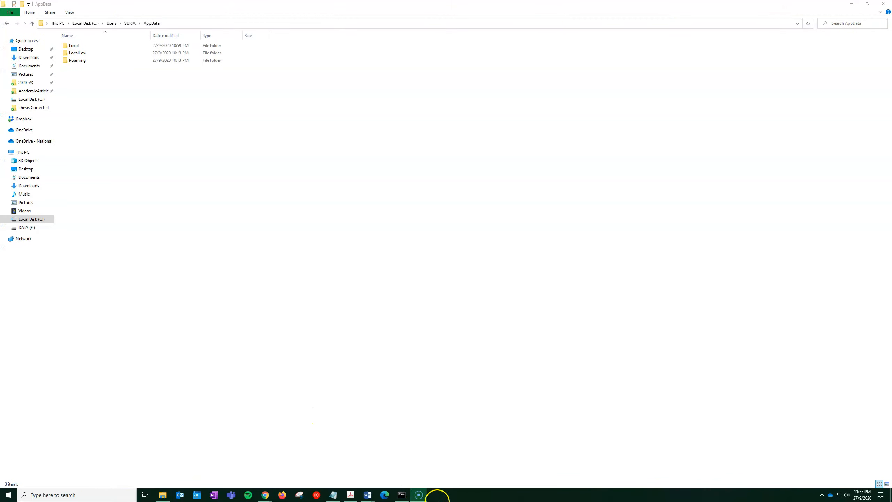
{"action": "left_click", "coordinate": [373, 459]}
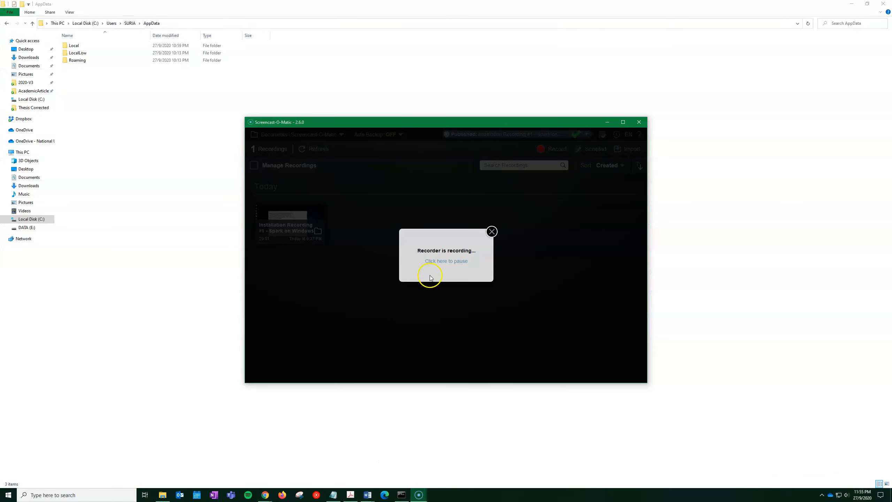
{"action": "left_click", "coordinate": [431, 263]}
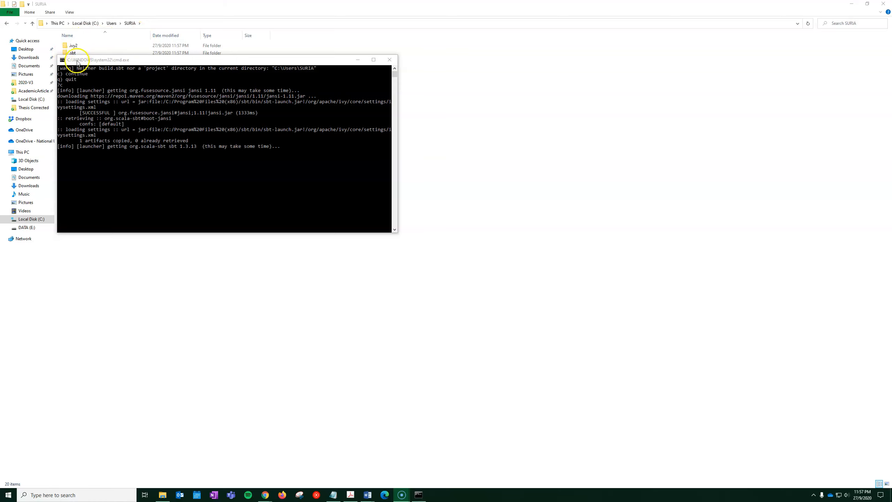
Move the sbt console window down to uncover the .ivy2, .sbt and .scalaide folders in the file list
{"action": "left_click_drag", "start_coordinate": [74, 59], "coordinate": [74, 74]}
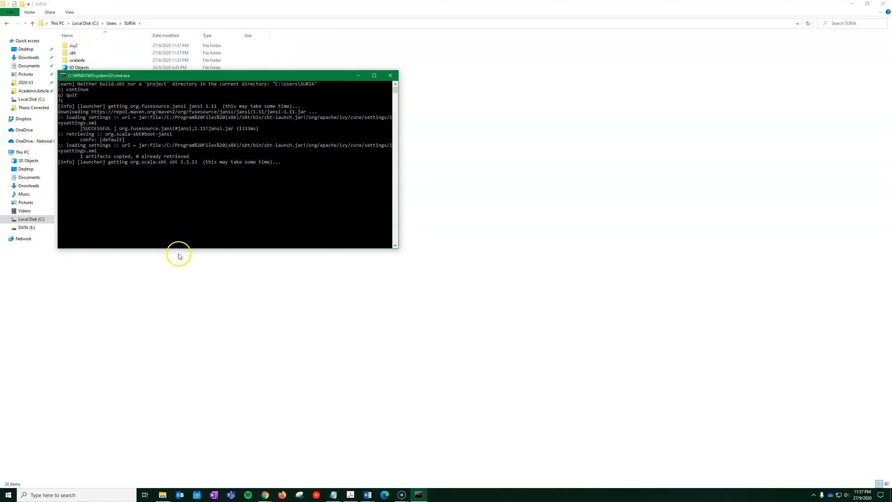
{"action": "left_click", "coordinate": [175, 235]}
{"action": "left_click", "coordinate": [147, 217]}
{"action": "left_click", "coordinate": [118, 161]}
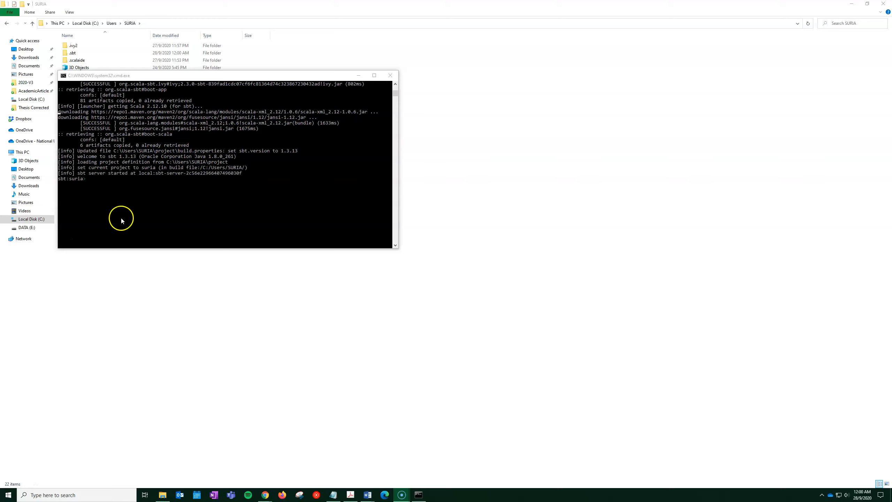
Try quitting the sbt shell with q, and interrupt it, answering y to terminate the batch job
{"action": "left_click", "coordinate": [109, 210]}
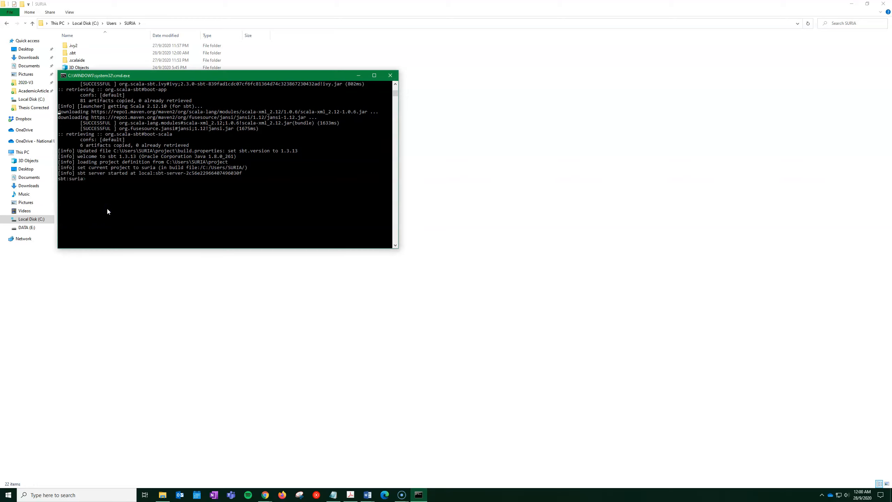
{"action": "left_click", "coordinate": [125, 210]}
{"action": "type", "text": "q"}
{"action": "key", "text": "Return"}
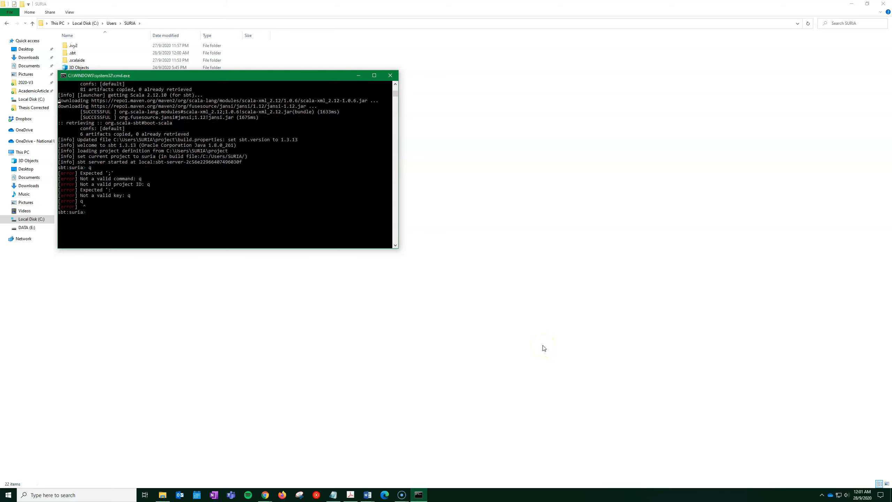
{"action": "key", "text": "ctrl+c"}
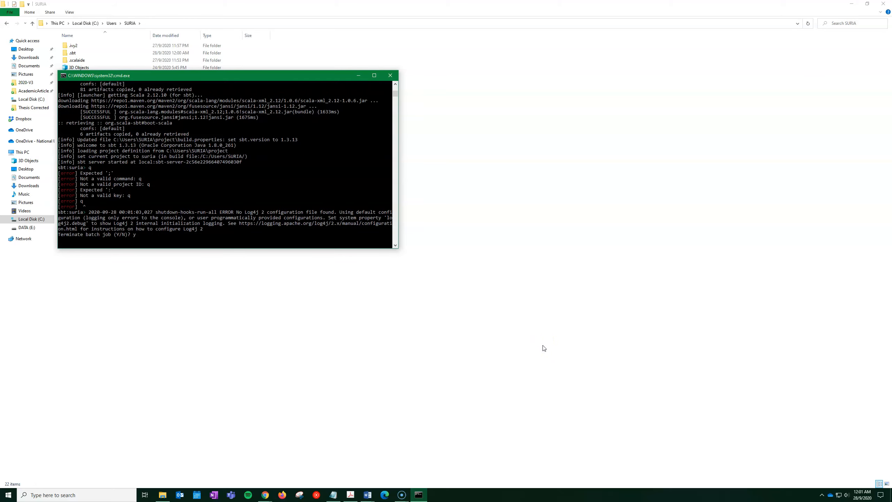
{"action": "key", "text": "Return"}
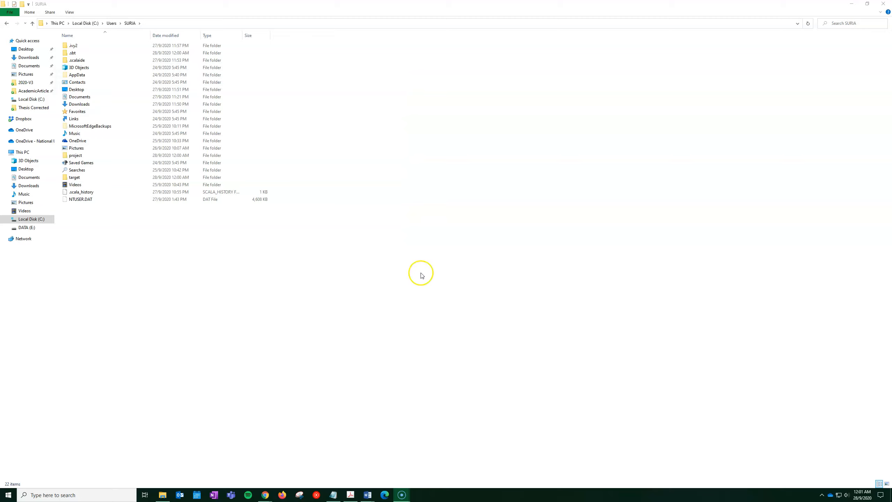
Open the 1.0 folder inside .sbt, and switch to Chrome to check the plugin file location in the sbteclipse README
{"action": "double_click", "coordinate": [72, 53]}
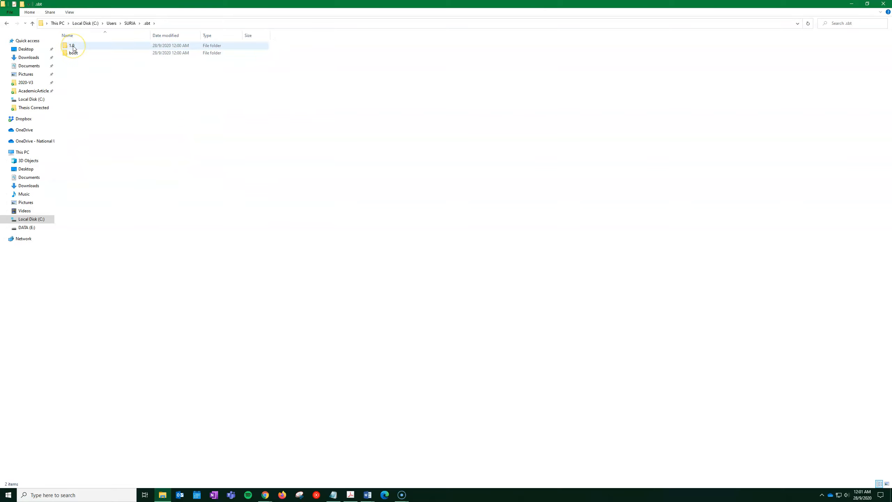
{"action": "double_click", "coordinate": [74, 46]}
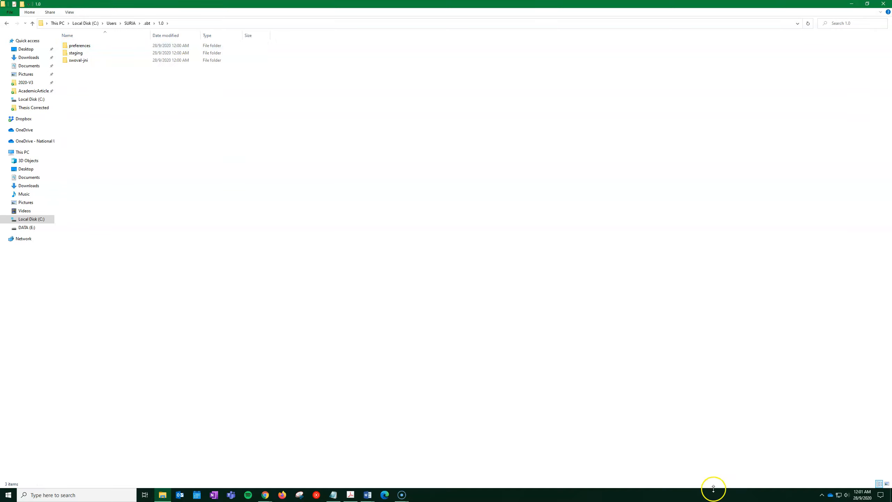
{"action": "left_click", "coordinate": [367, 495]}
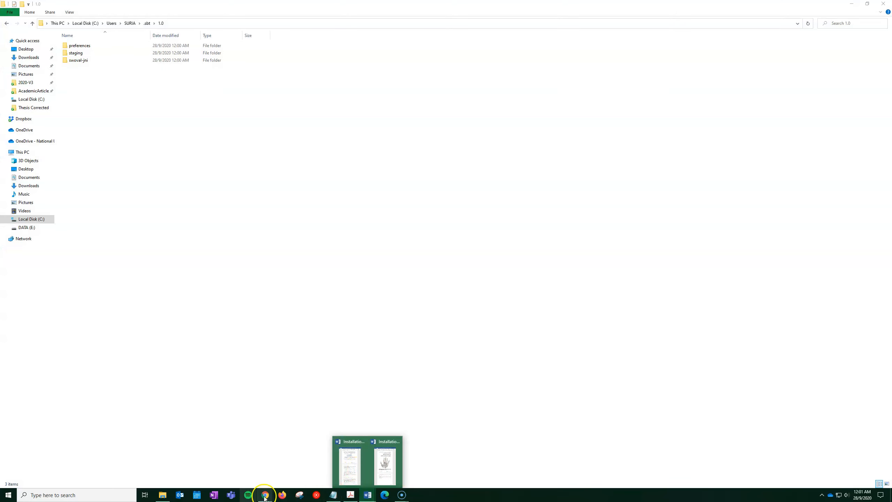
{"action": "mouse_move", "coordinate": [266, 496]}
{"action": "left_click", "coordinate": [284, 461]}
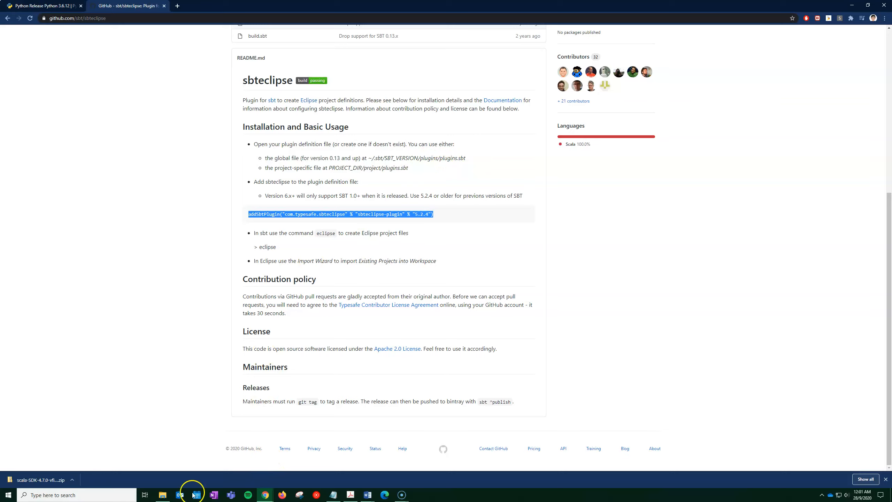
Switch back to File Explorer, create a folder named plugins inside .sbt\1.0 and open it
{"action": "left_click", "coordinate": [162, 495]}
{"action": "right_click", "coordinate": [109, 112]}
{"action": "mouse_move", "coordinate": [153, 205]}
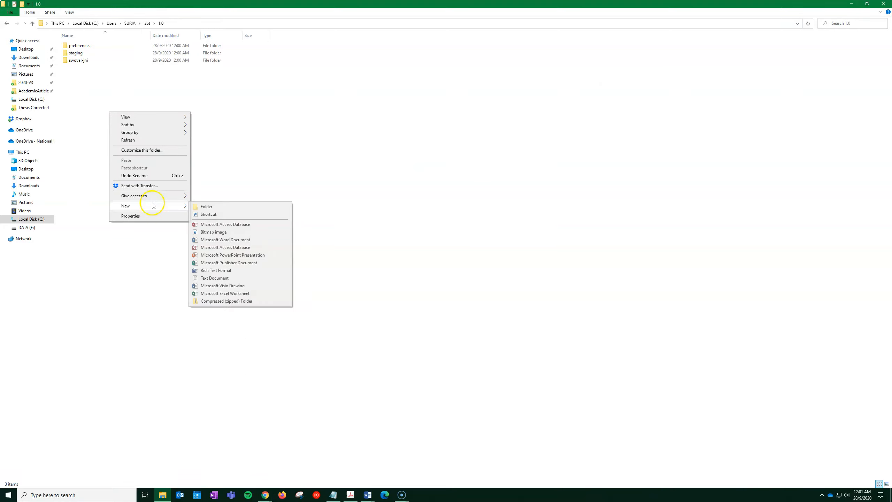
{"action": "left_click", "coordinate": [222, 204]}
{"action": "type", "text": "plugi"}
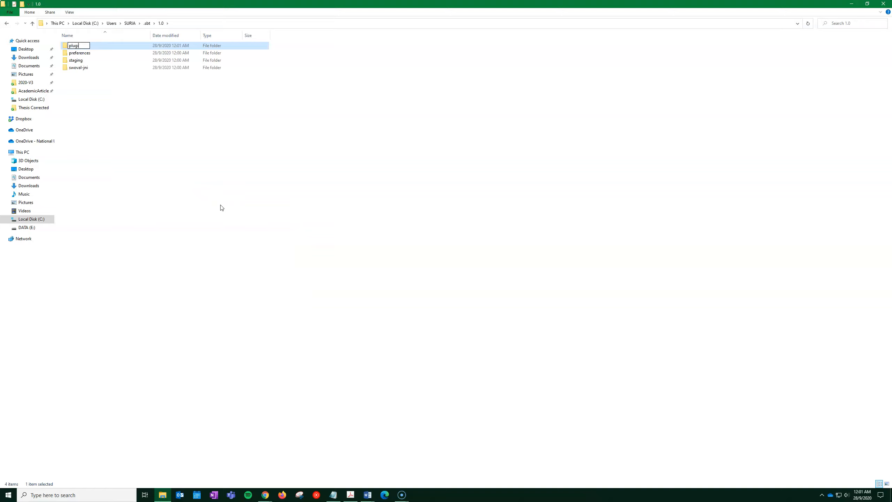
{"action": "type", "text": "ns"}
{"action": "left_click", "coordinate": [129, 86]}
{"action": "double_click", "coordinate": [94, 45]}
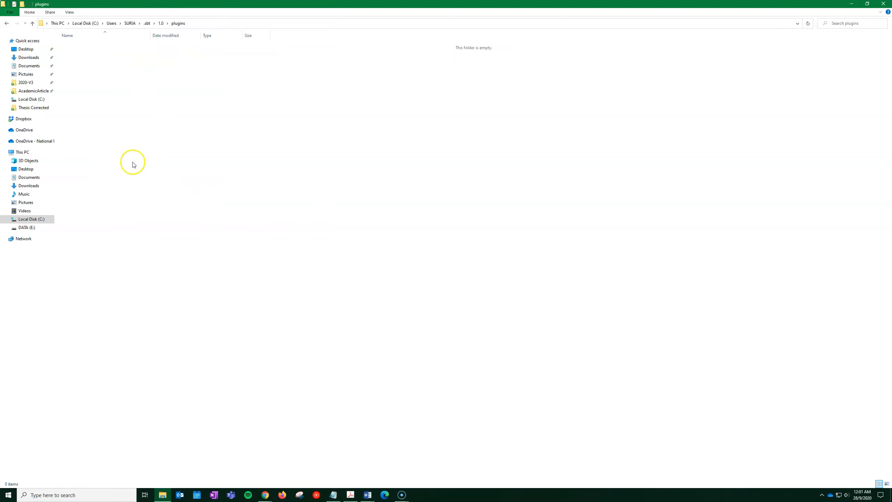
{"action": "right_click", "coordinate": [118, 143]}
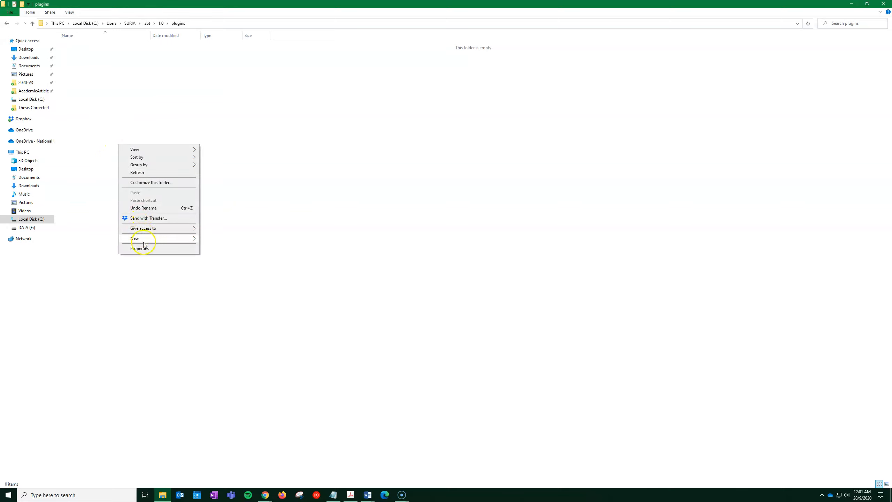
{"action": "mouse_move", "coordinate": [183, 240]}
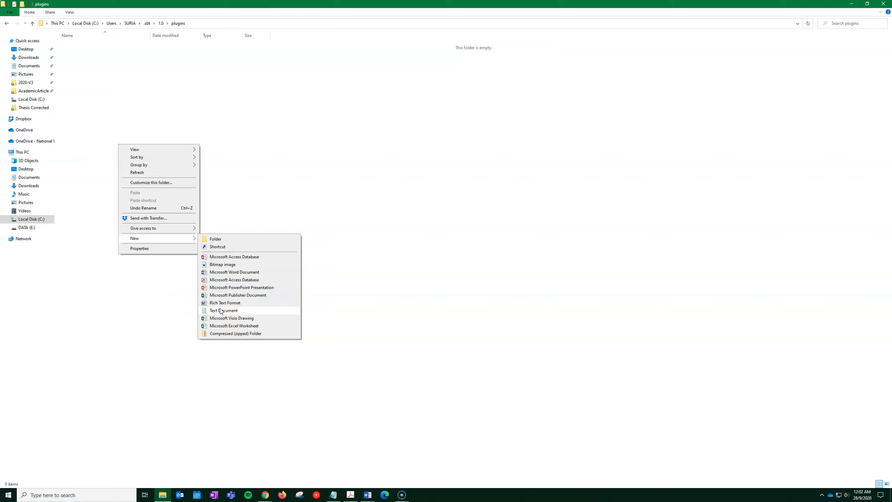
{"action": "left_click", "coordinate": [262, 163]}
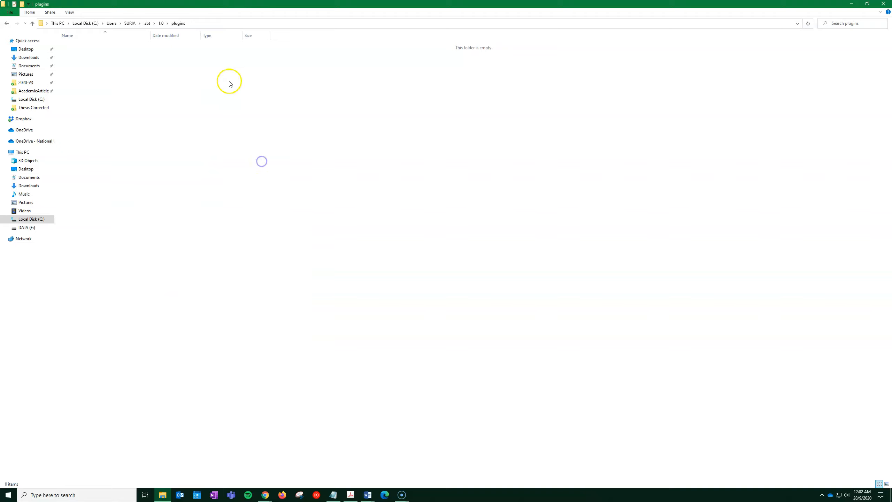
Open a command prompt in the plugins folder and create a new file plugins.sbt with Notepad
{"action": "left_click", "coordinate": [214, 22]}
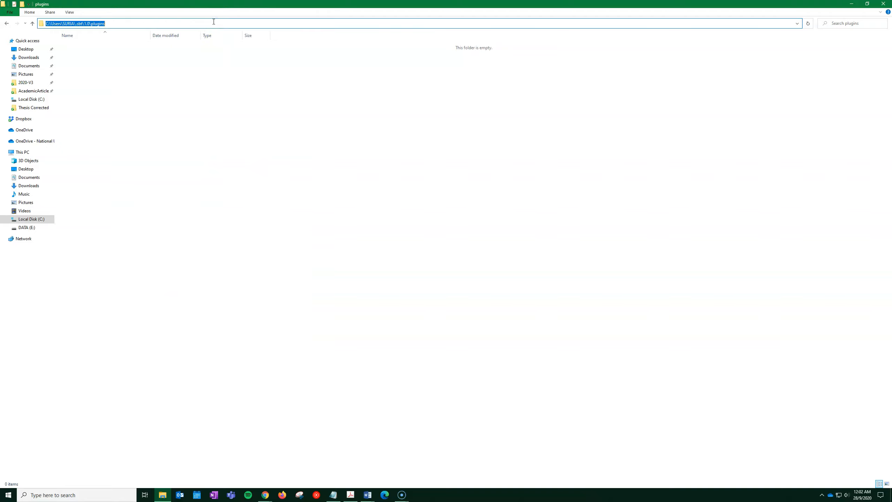
{"action": "type", "text": "cmd"}
{"action": "key", "text": "Return"}
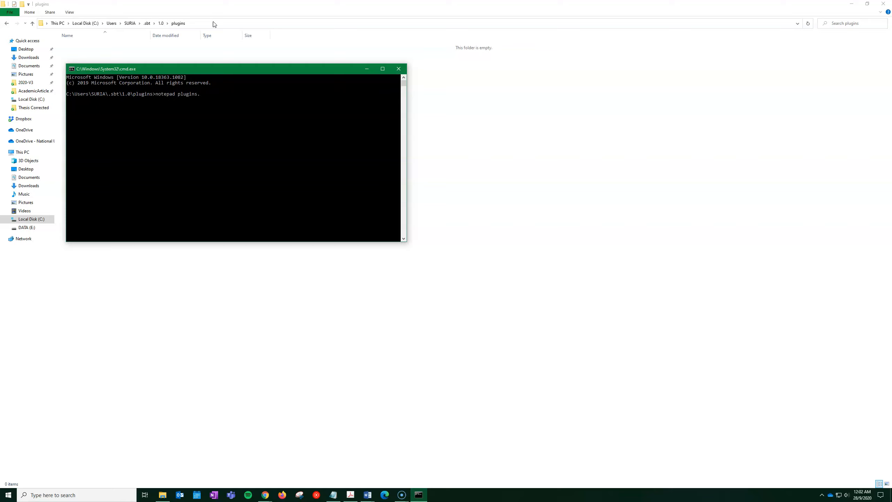
{"action": "key", "text": "Return"}
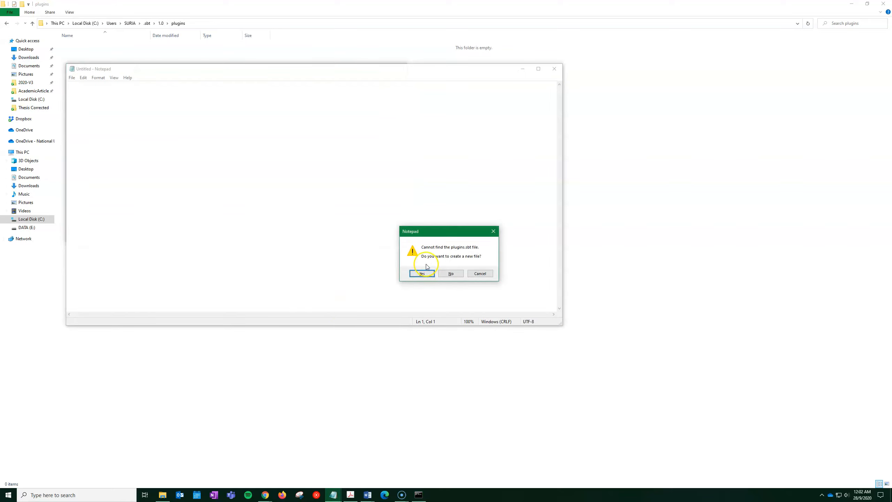
{"action": "left_click", "coordinate": [422, 274]}
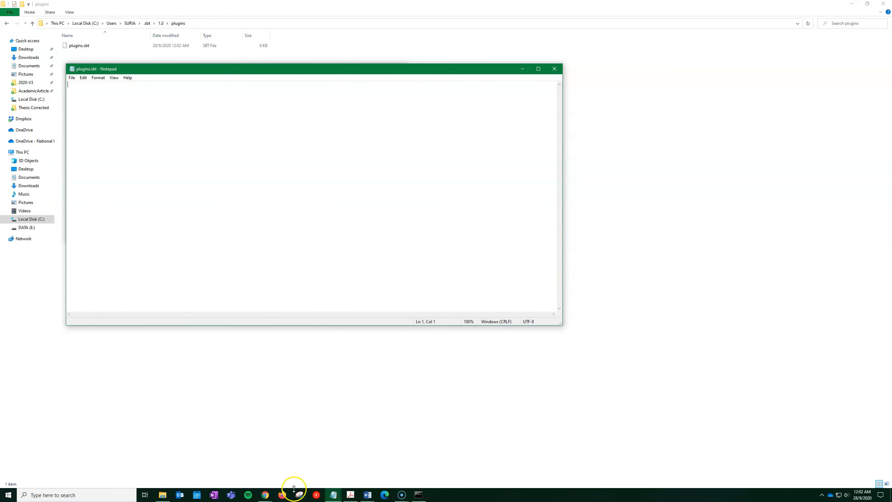
Switch to Chrome and copy the addSbtPlugin line for sbteclipse-plugin 5.2.4 from the sbteclipse README
{"action": "mouse_move", "coordinate": [267, 496]}
{"action": "left_click", "coordinate": [293, 470]}
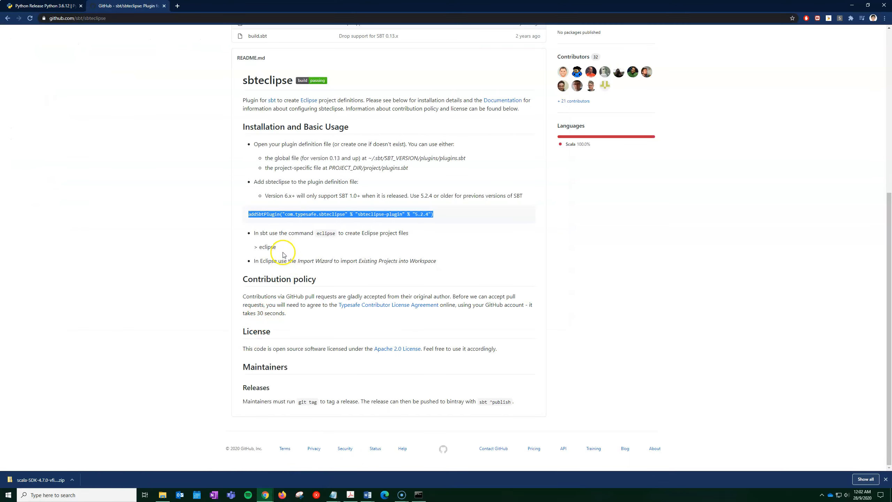
{"action": "right_click", "coordinate": [333, 212]}
{"action": "left_click", "coordinate": [337, 220]}
Switch back to Notepad, paste the addSbtPlugin line into plugins.sbt, and close the file with its changes saved
{"action": "left_click", "coordinate": [336, 495]}
{"action": "left_click", "coordinate": [350, 458]}
{"action": "left_click", "coordinate": [221, 209]}
{"action": "key", "text": "ctrl+v"}
{"action": "left_click", "coordinate": [554, 70]}
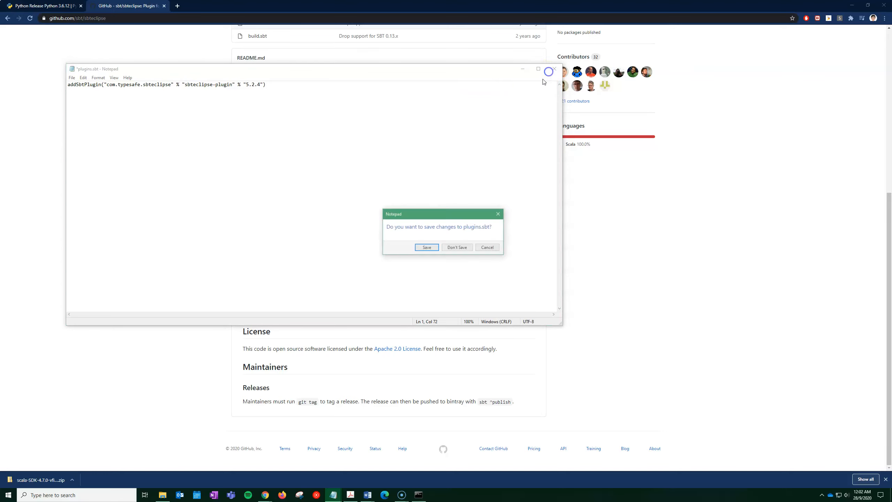
{"action": "left_click", "coordinate": [424, 248]}
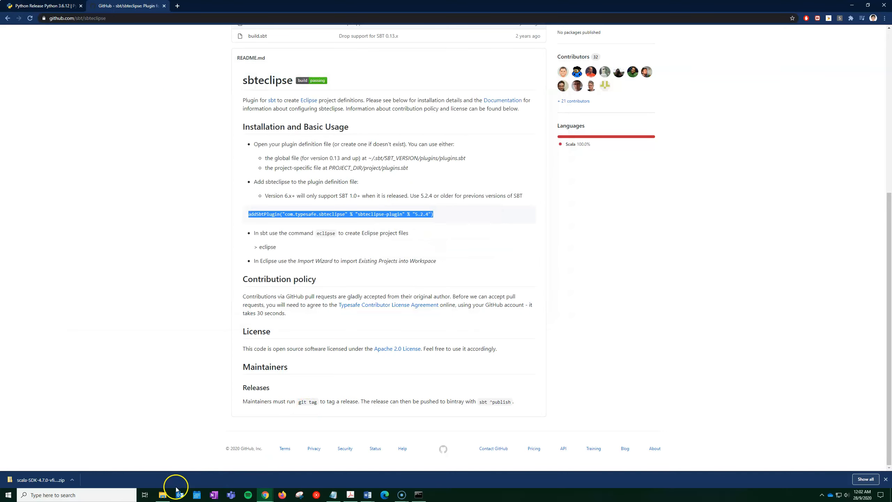
Check plugins.sbt in File Explorer, and switch to Chrome to review the remaining sbteclipse README instructions
{"action": "left_click", "coordinate": [159, 496]}
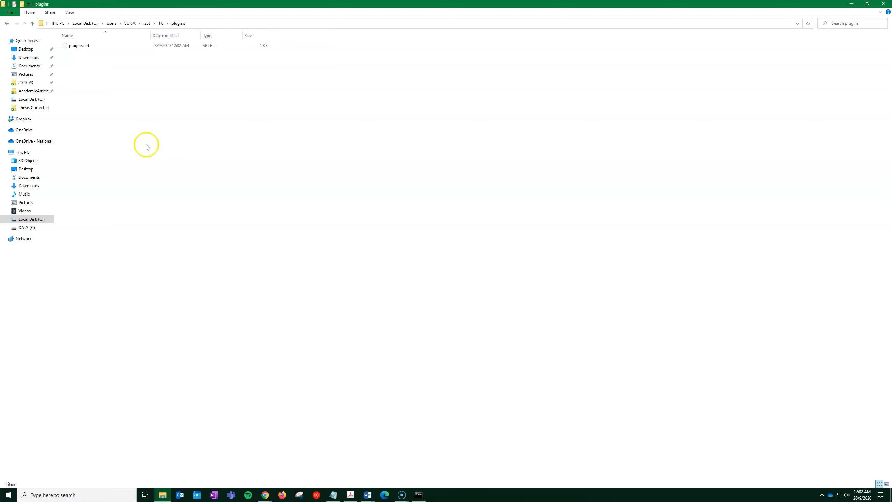
{"action": "left_click", "coordinate": [265, 494]}
{"action": "left_click", "coordinate": [301, 462]}
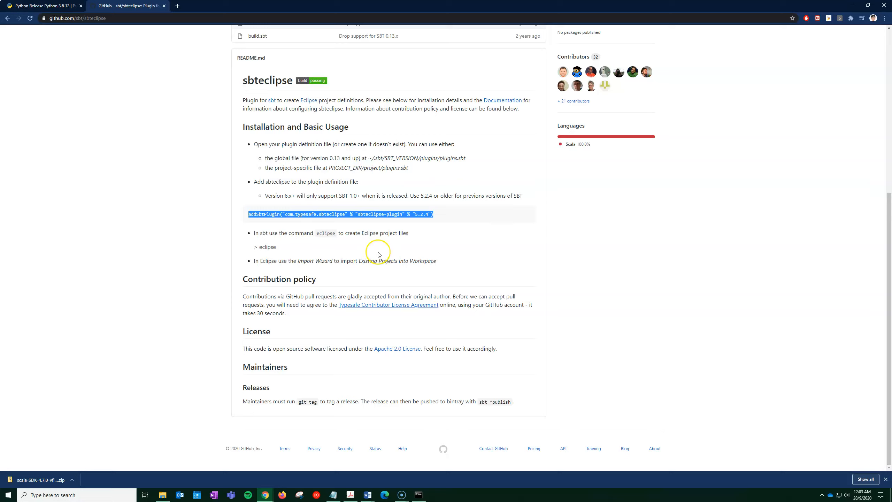
Clear the desktop by minimizing the open windows and closing the command prompt
{"action": "left_click", "coordinate": [853, 5]}
{"action": "left_click", "coordinate": [854, 4]}
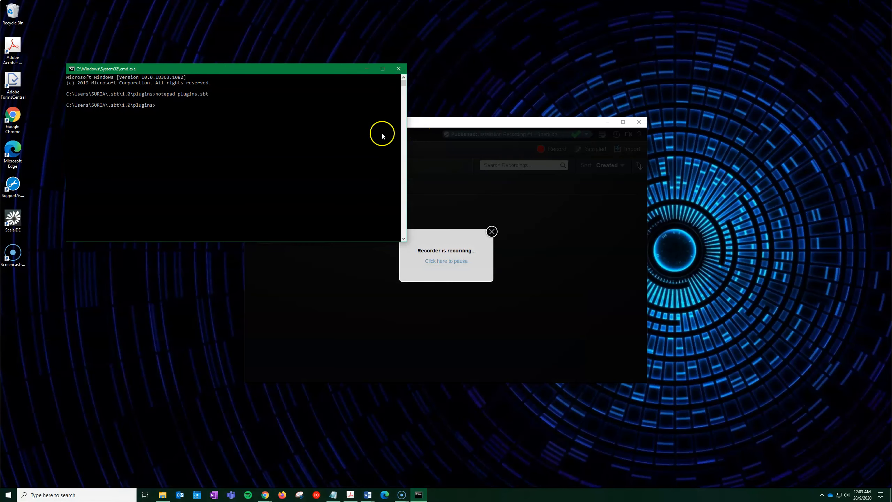
{"action": "left_click", "coordinate": [399, 69]}
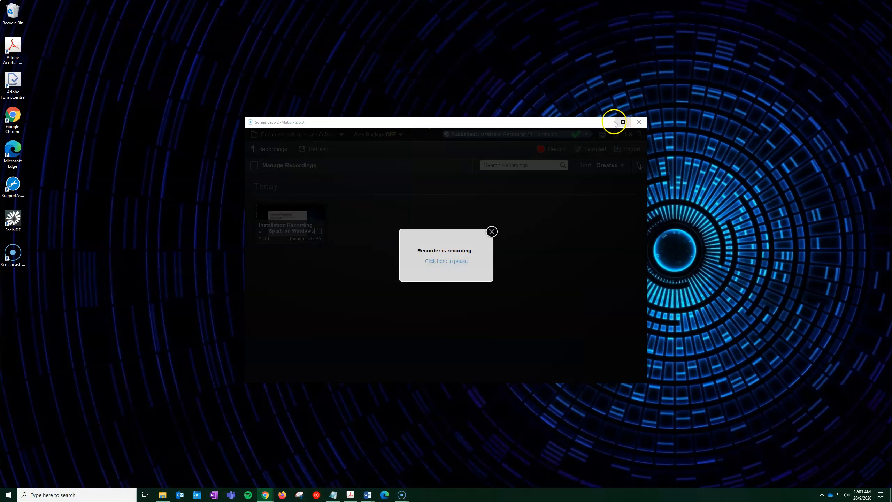
{"action": "left_click", "coordinate": [611, 122]}
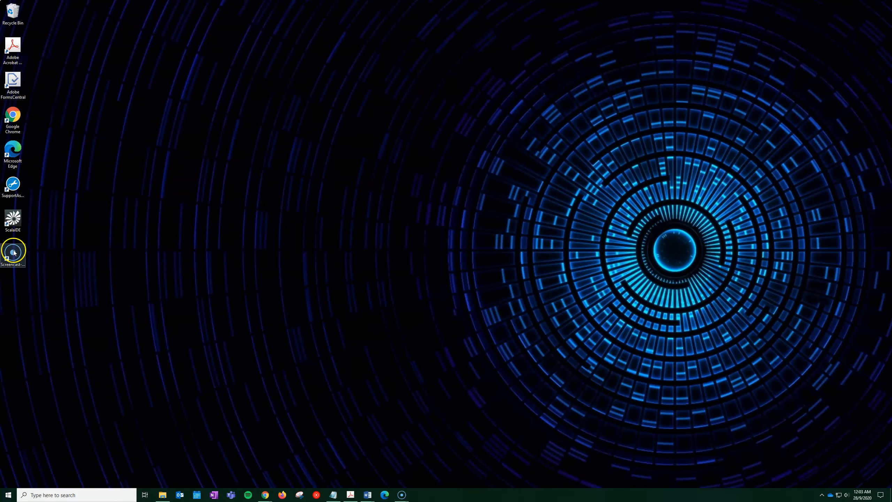
Launch Scala IDE from the desktop with E:\workspace as the workspace
{"action": "double_click", "coordinate": [13, 218]}
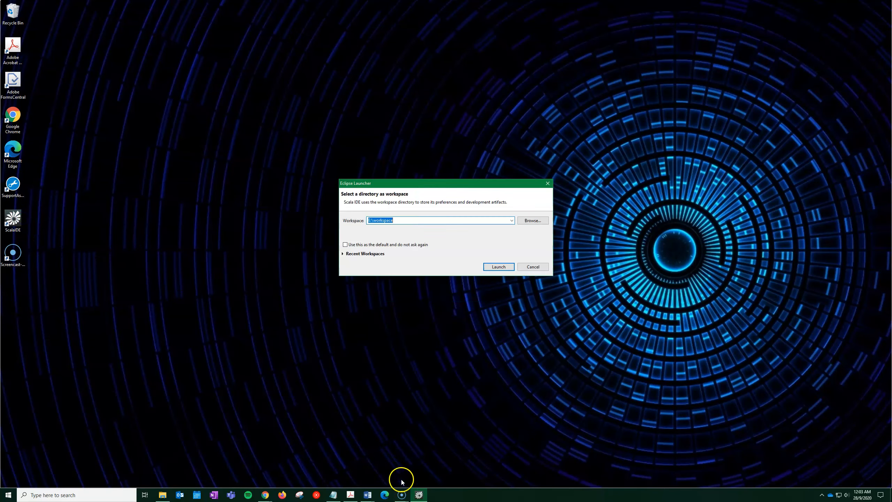
{"action": "left_click", "coordinate": [499, 266]}
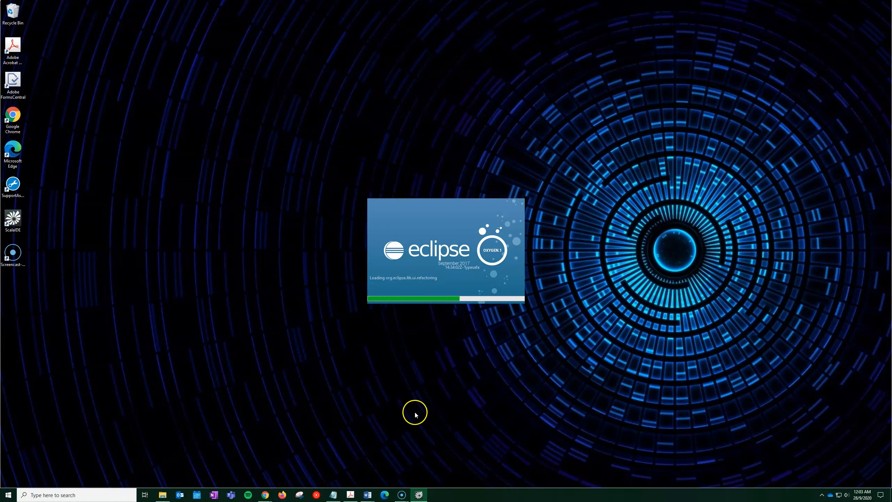
{"action": "mouse_move", "coordinate": [404, 495]}
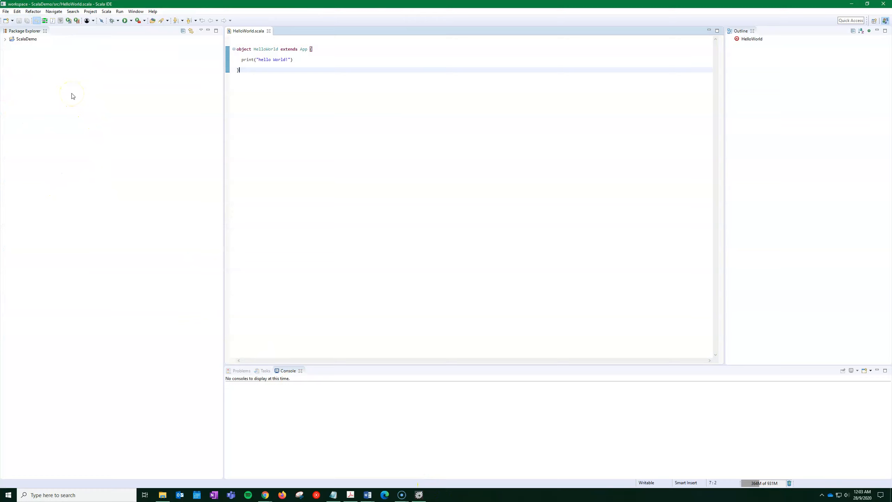
Create a Scala project named SparkDemo in the default location with the JavaSE-1.8 execution environment
{"action": "right_click", "coordinate": [64, 76]}
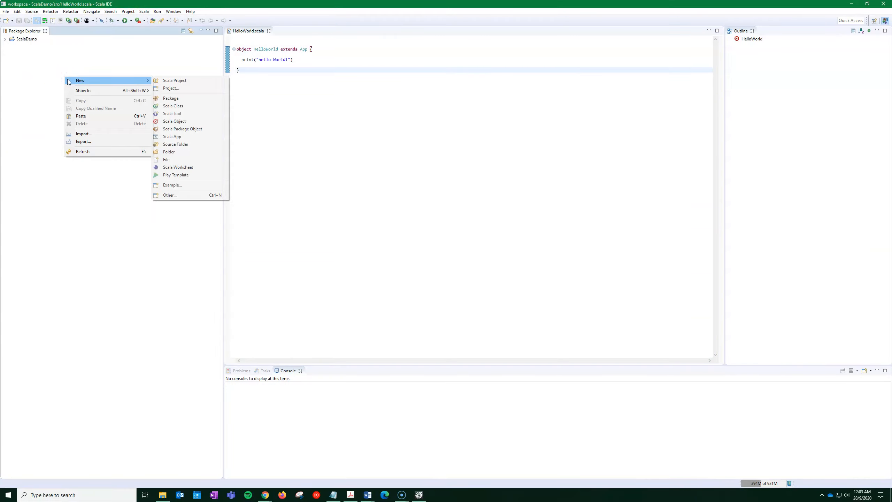
{"action": "left_click", "coordinate": [172, 81]}
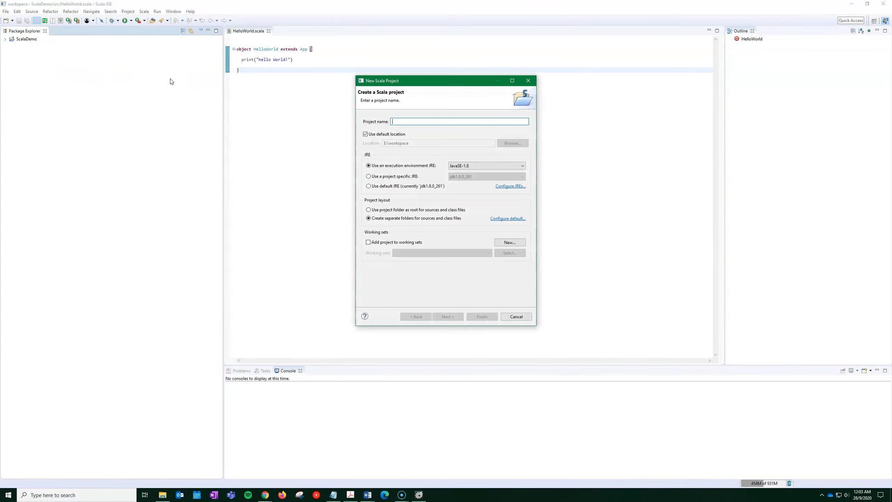
{"action": "type", "text": "SparkDemo"}
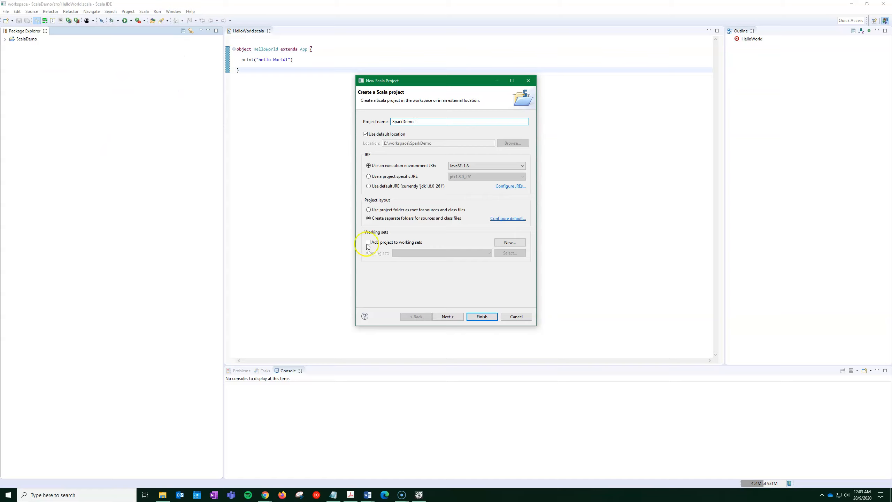
{"action": "left_click", "coordinate": [481, 317]}
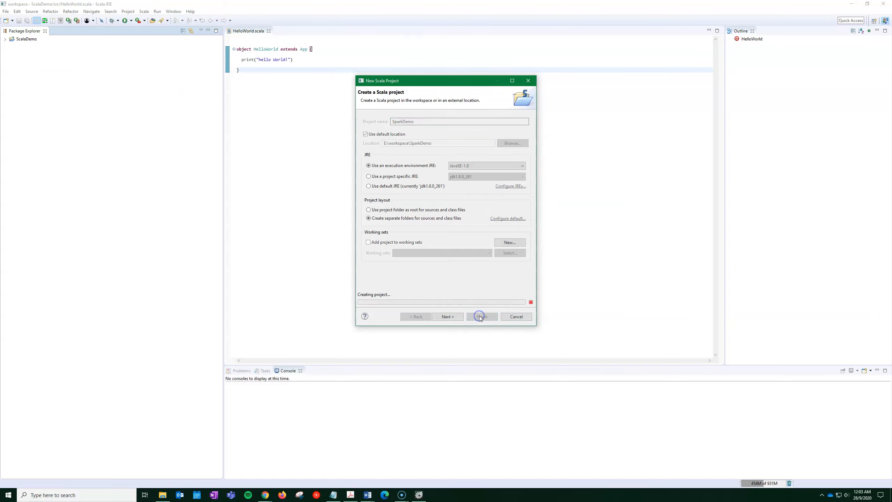
Expand the SparkDemo project and set its Scala installation to 2.11.11
{"action": "left_click", "coordinate": [5, 45]}
{"action": "left_click", "coordinate": [32, 52]}
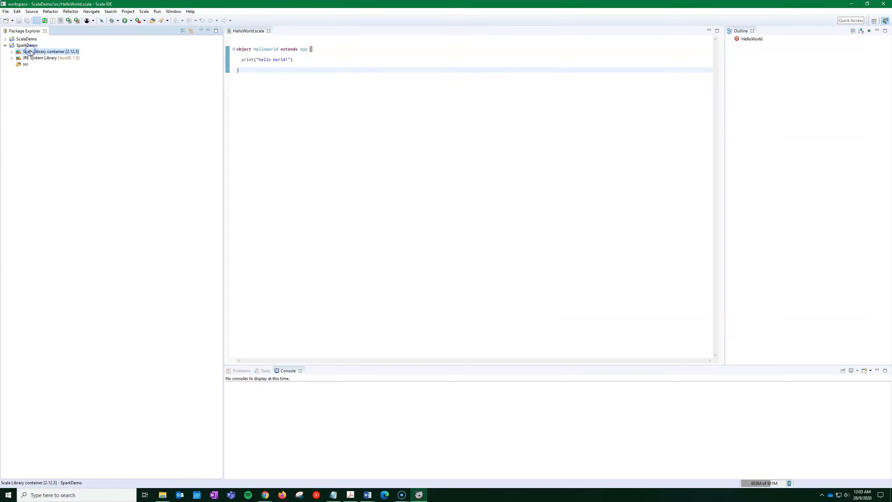
{"action": "right_click", "coordinate": [32, 52]}
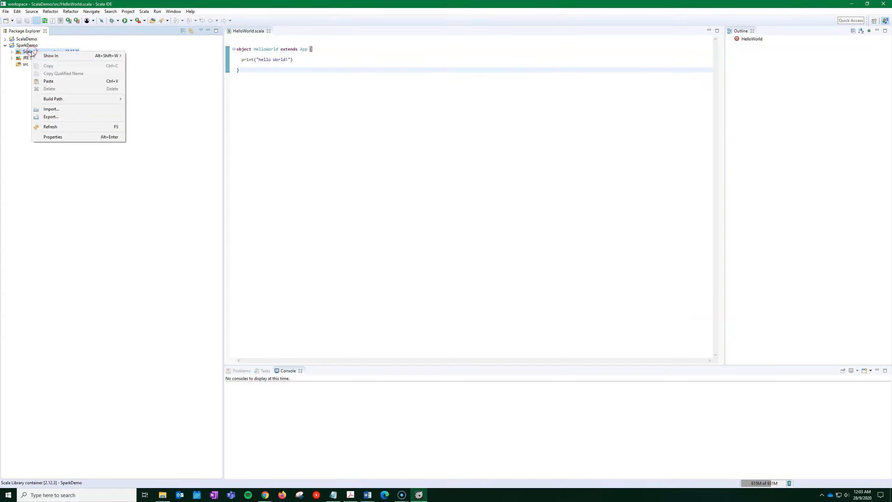
{"action": "left_click", "coordinate": [23, 45]}
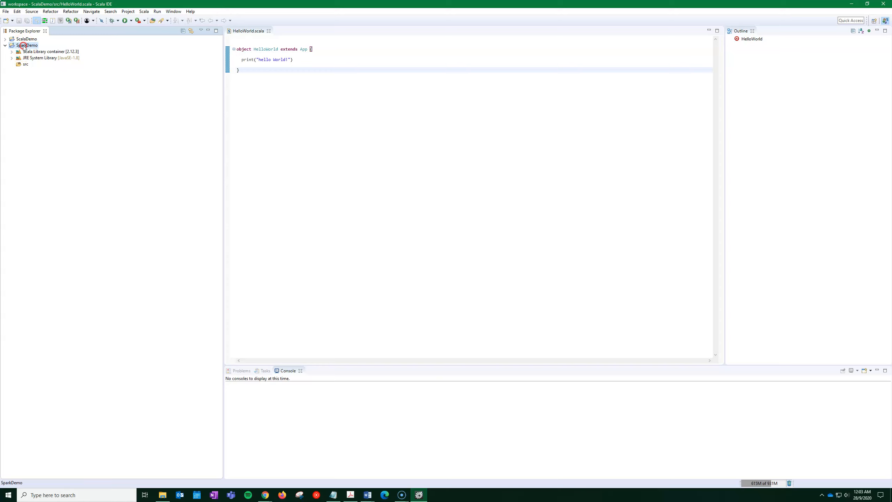
{"action": "right_click", "coordinate": [24, 45]}
{"action": "mouse_move", "coordinate": [42, 249]}
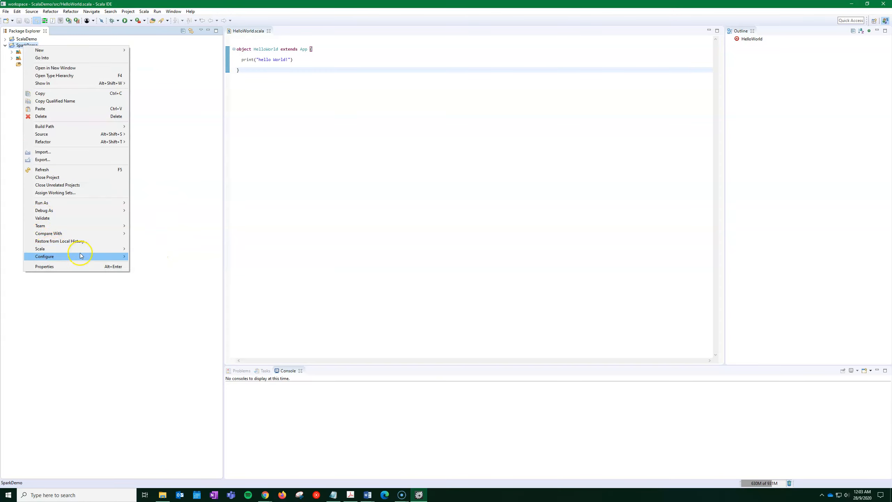
{"action": "left_click", "coordinate": [188, 249]}
{"action": "left_click", "coordinate": [422, 186]}
{"action": "left_click", "coordinate": [461, 286]}
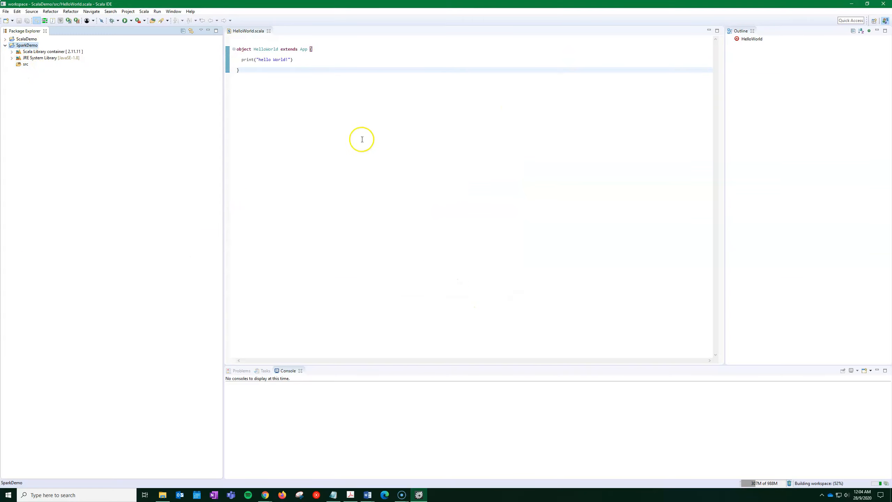
Exit Scala IDE and confirm the exit
{"action": "left_click", "coordinate": [338, 147]}
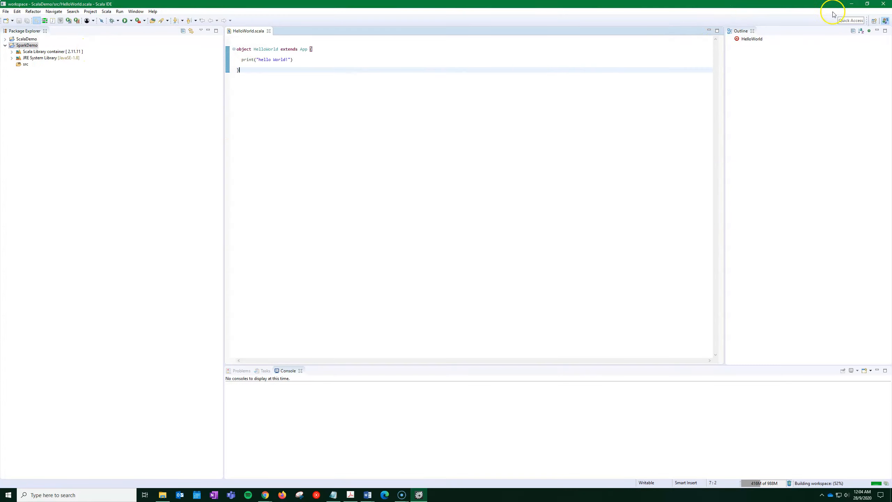
{"action": "left_click", "coordinate": [883, 5]}
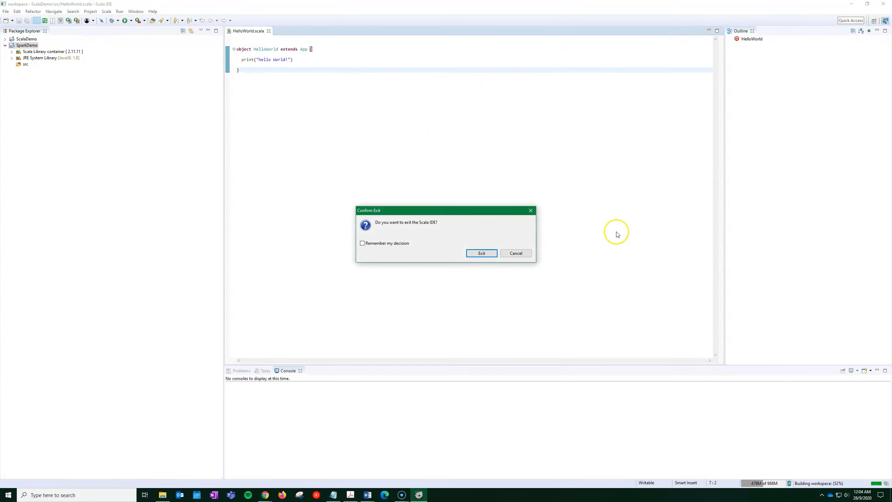
{"action": "left_click", "coordinate": [486, 255]}
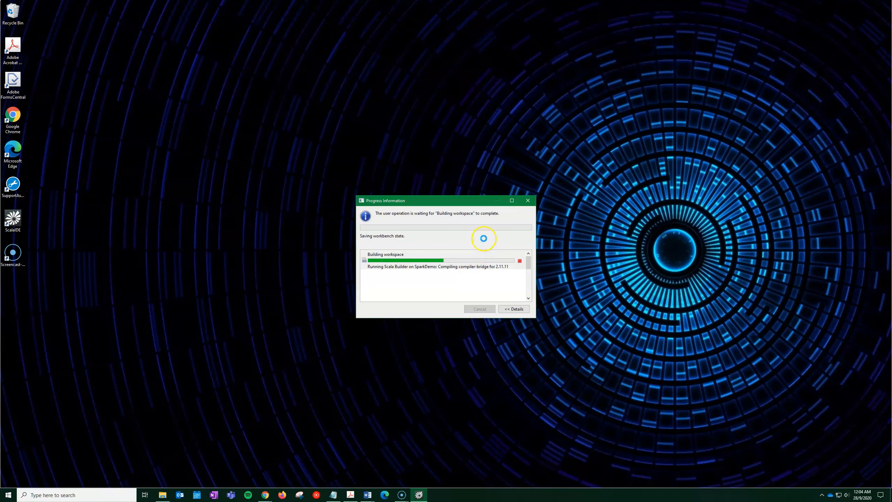
Switch to File Explorer and open the SparkDemo folder in E:\workspace
{"action": "left_click", "coordinate": [162, 494]}
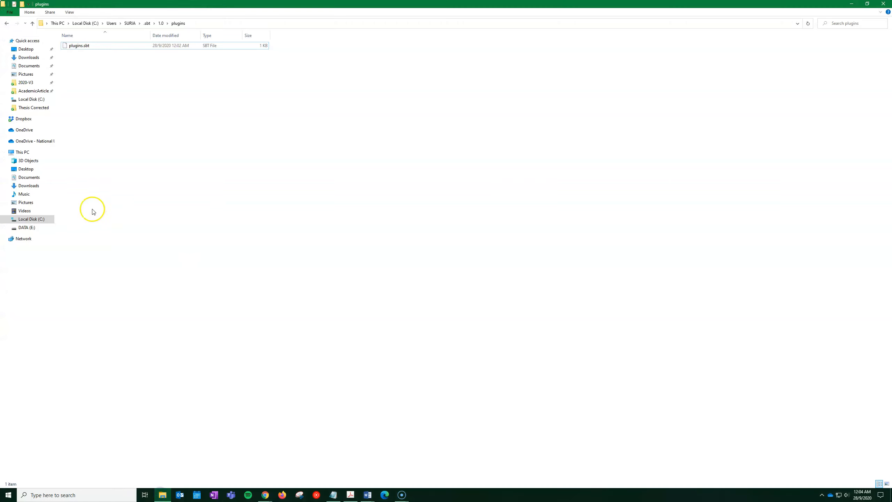
{"action": "left_click", "coordinate": [28, 228]}
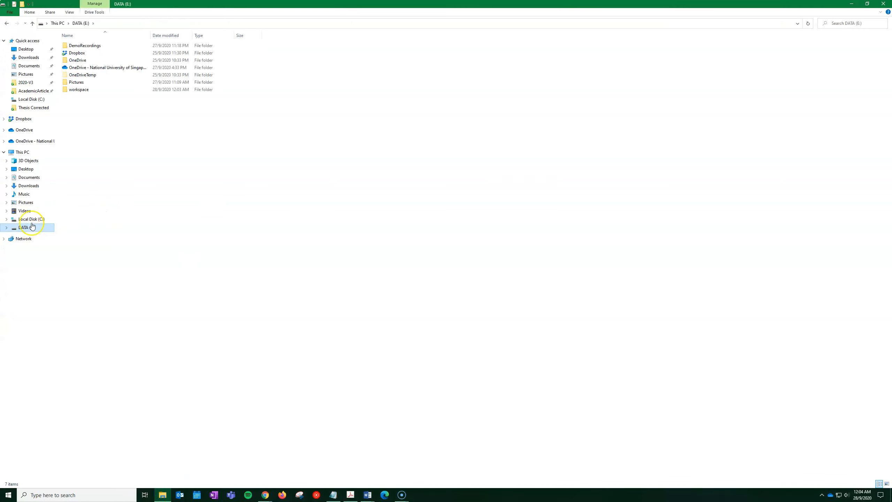
{"action": "double_click", "coordinate": [74, 90]}
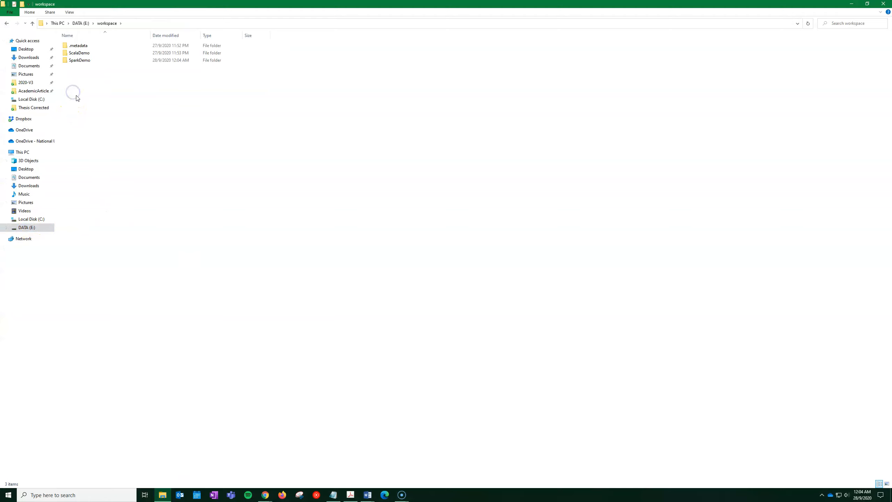
{"action": "double_click", "coordinate": [88, 64]}
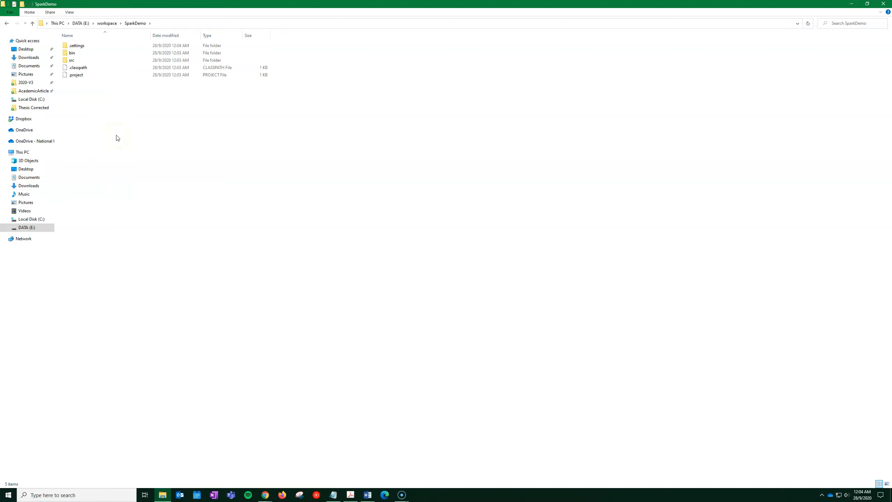
Open a command prompt in the SparkDemo folder and create a new file build.sbt with Notepad
{"action": "left_click", "coordinate": [164, 24]}
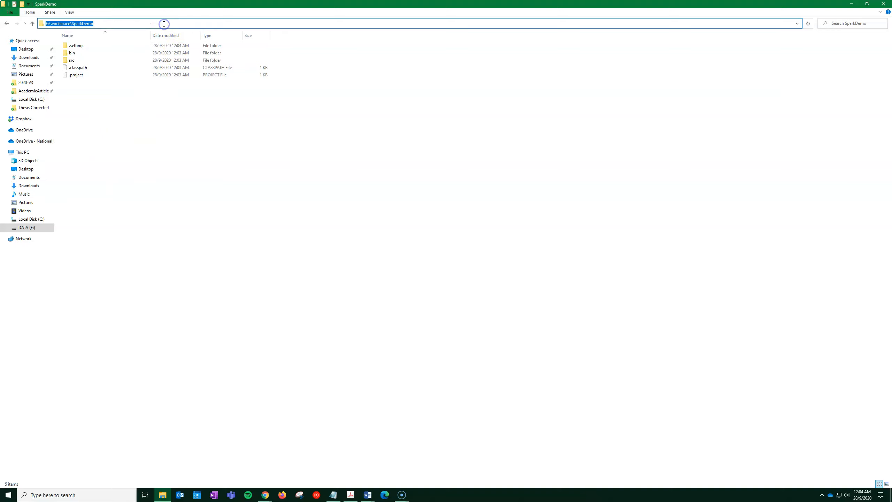
{"action": "type", "text": "cmd"}
{"action": "key", "text": "Return"}
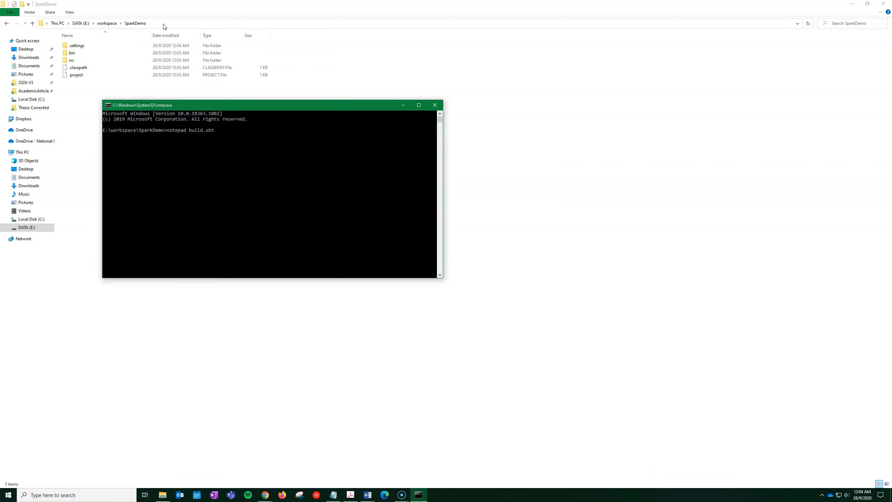
{"action": "type", "text": "notepad build.sbt"}
{"action": "key", "text": "Return"}
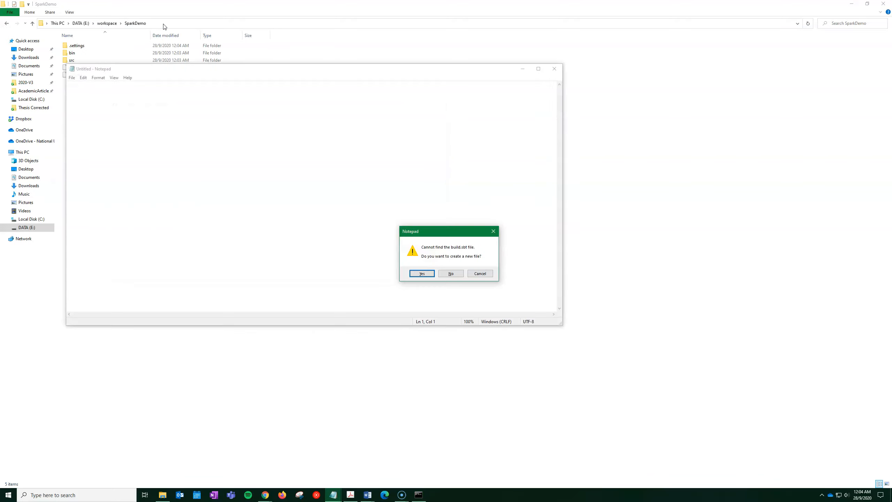
{"action": "left_click", "coordinate": [422, 273]}
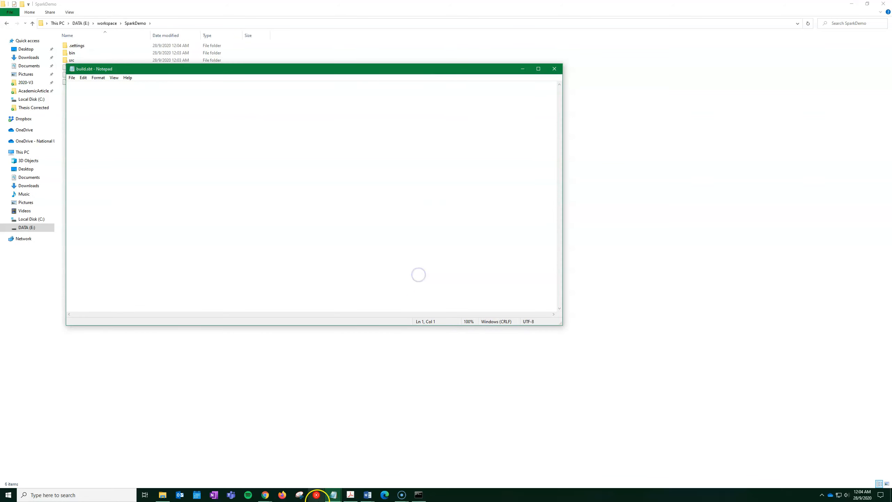
{"action": "left_click", "coordinate": [288, 463]}
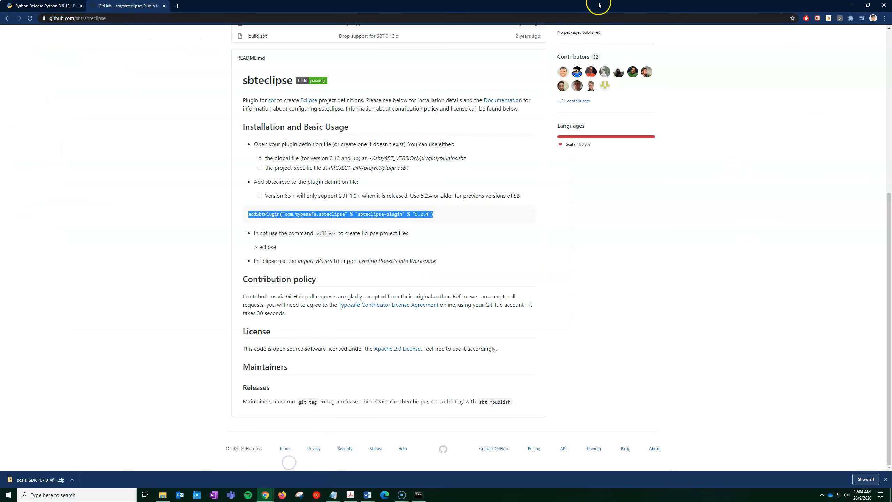
{"action": "left_click", "coordinate": [178, 7]}
{"action": "left_click_drag", "start_coordinate": [199, 7], "coordinate": [891, 192]}
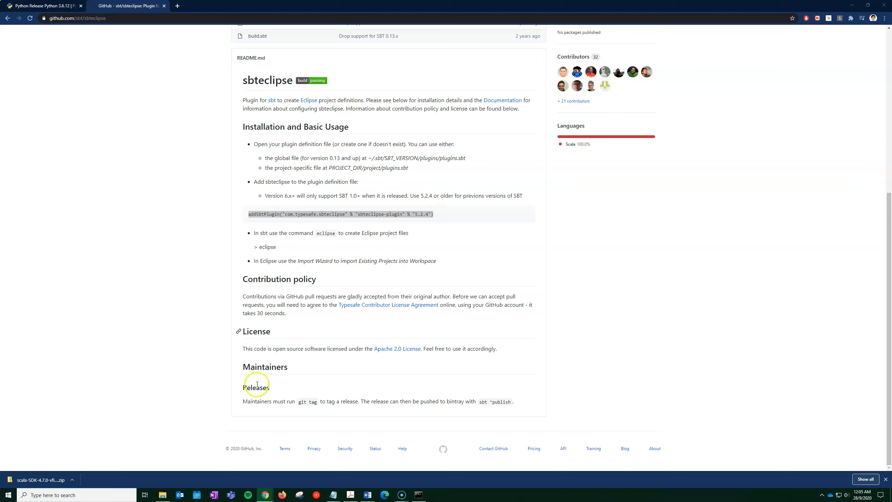
{"action": "mouse_move", "coordinate": [332, 495]}
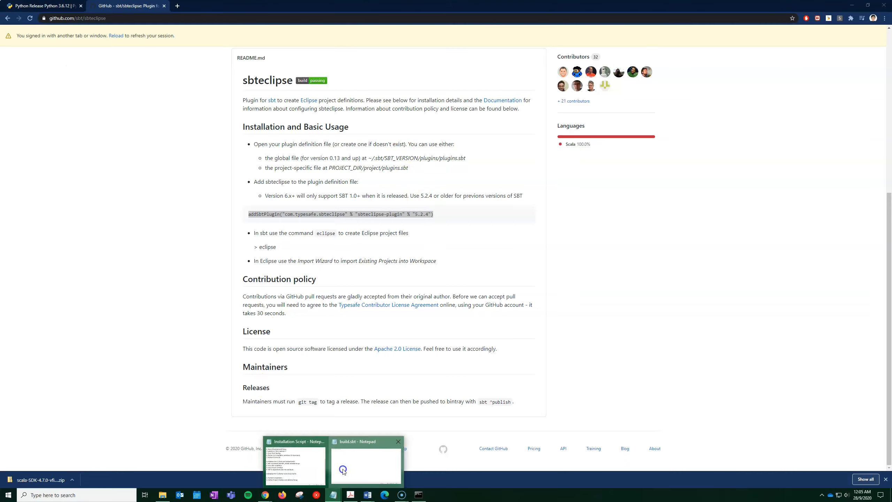
{"action": "left_click", "coordinate": [343, 471]}
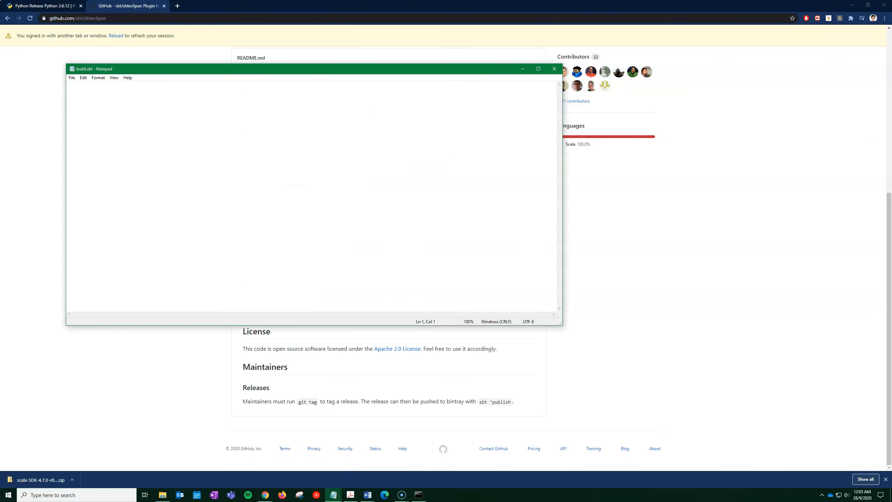
Switch to Chrome and open the build.sbt file in the 02ScalaSparkTest folder of the BEADSEP20 repository on GitHub
{"action": "key", "text": "alt+Tab"}
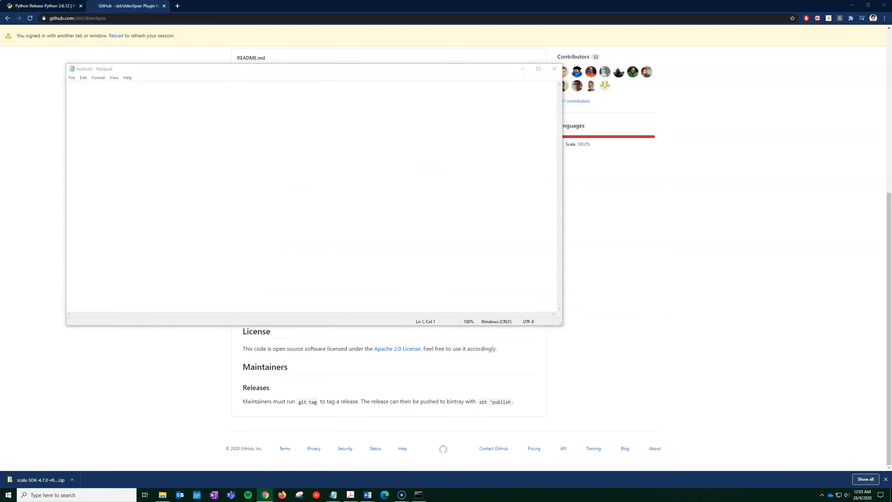
{"action": "left_click", "coordinate": [608, 172]}
{"action": "left_click", "coordinate": [145, 18]}
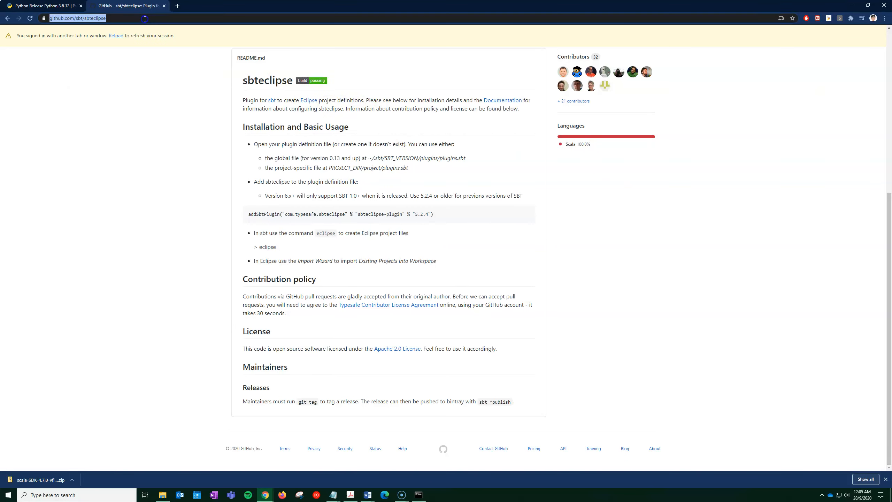
{"action": "type", "text": "https://github.com/suriarasai/BEADSEP20"}
{"action": "key", "text": "Return"}
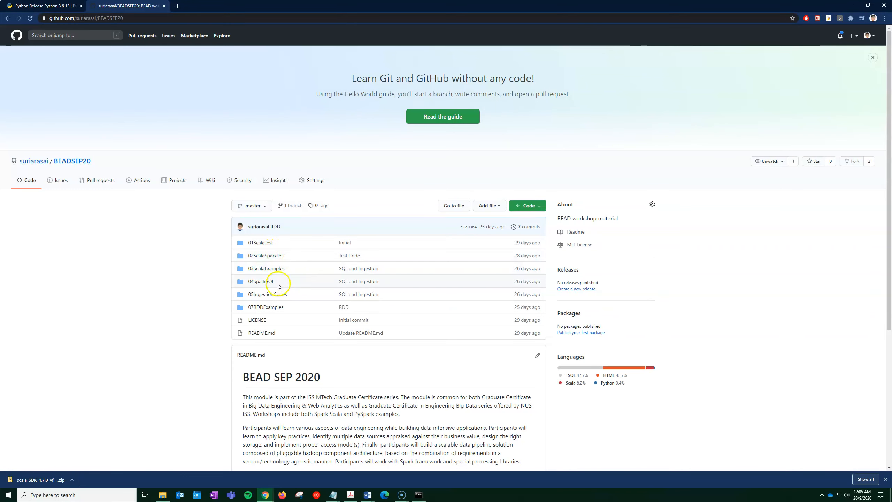
{"action": "left_click", "coordinate": [267, 257]}
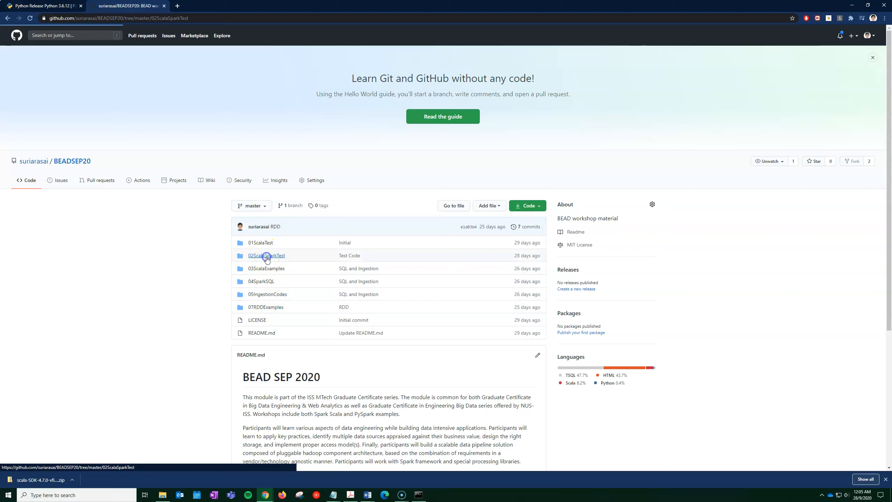
{"action": "scroll", "coordinate": [262, 258], "scroll_direction": "down", "scroll_amount": 1}
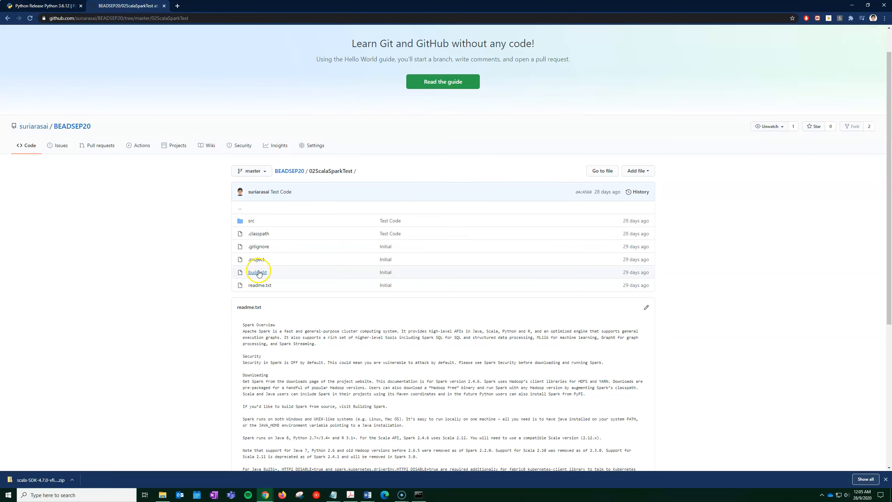
{"action": "left_click", "coordinate": [259, 273]}
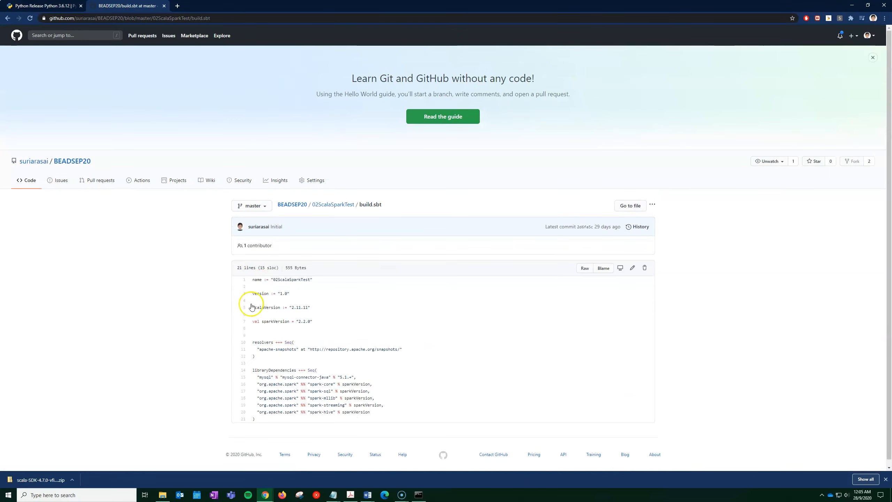
{"action": "left_click", "coordinate": [852, 4]}
{"action": "left_click", "coordinate": [360, 196]}
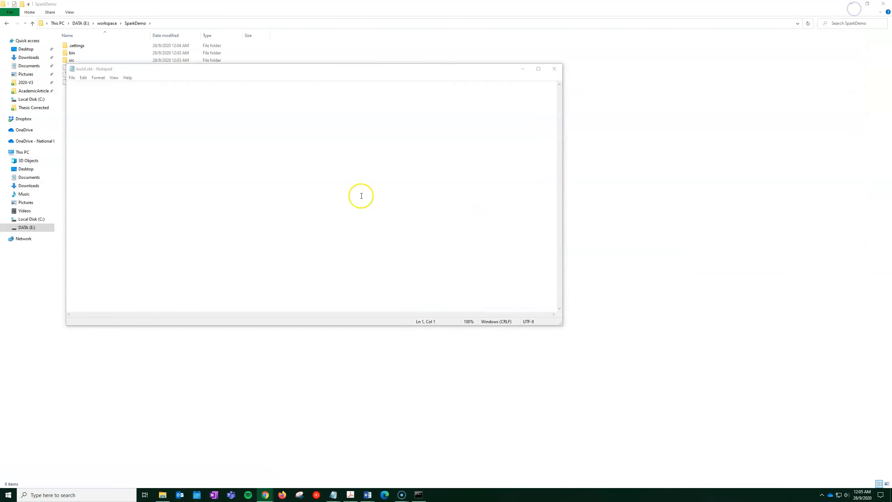
{"action": "type", "text": "https://github.com/suriarasai/BEADSEP20"}
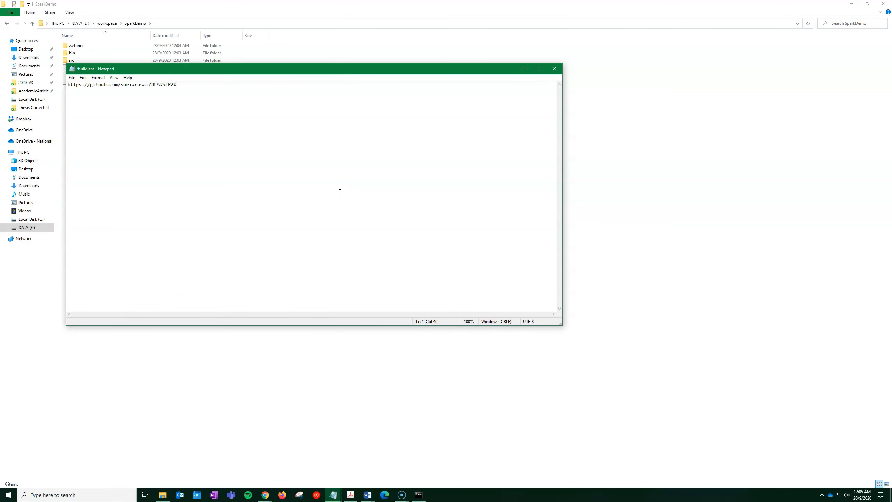
{"action": "key", "text": "ctrl+z"}
Return to the build.sbt file in Notepad and set the font size to 24
{"action": "key", "text": "alt+Tab"}
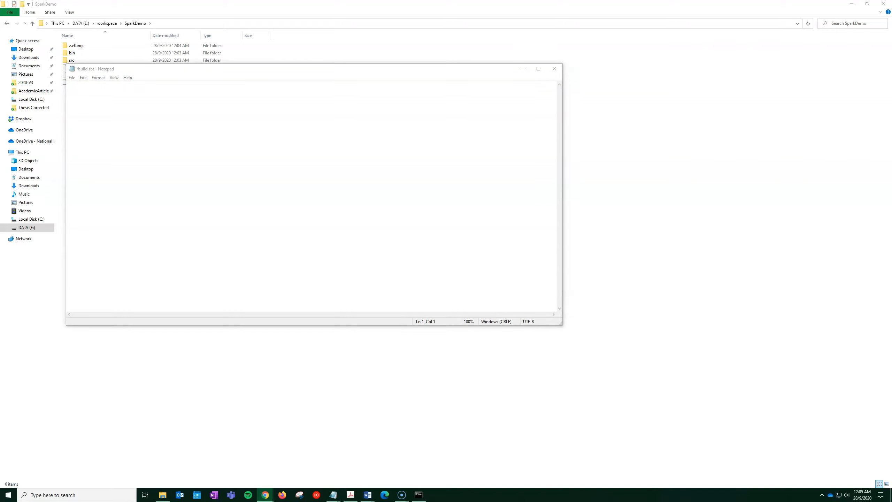
{"action": "left_click", "coordinate": [177, 171]}
{"action": "left_click", "coordinate": [98, 77]}
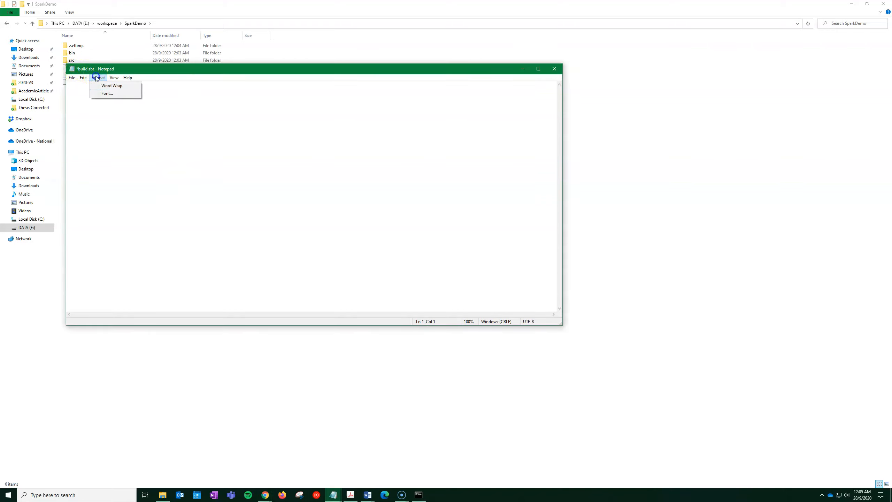
{"action": "left_click", "coordinate": [106, 93]}
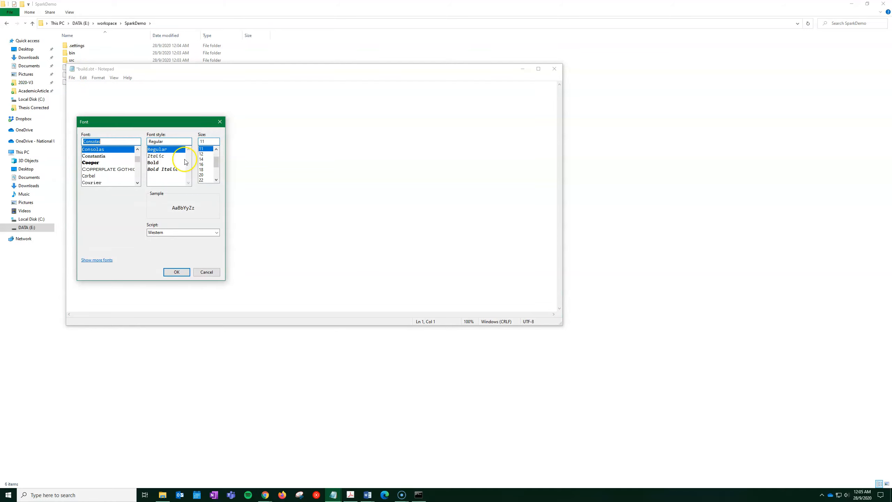
{"action": "left_click", "coordinate": [208, 141]}
{"action": "type", "text": "24"}
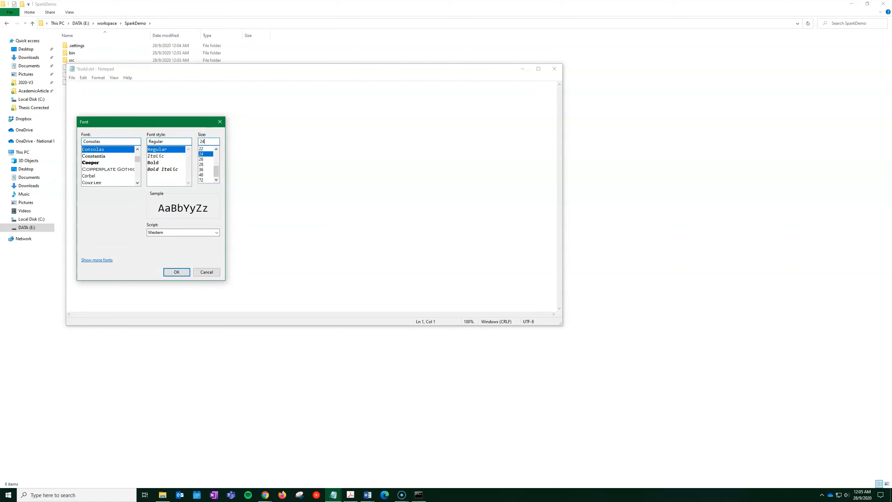
{"action": "key", "text": "Return"}
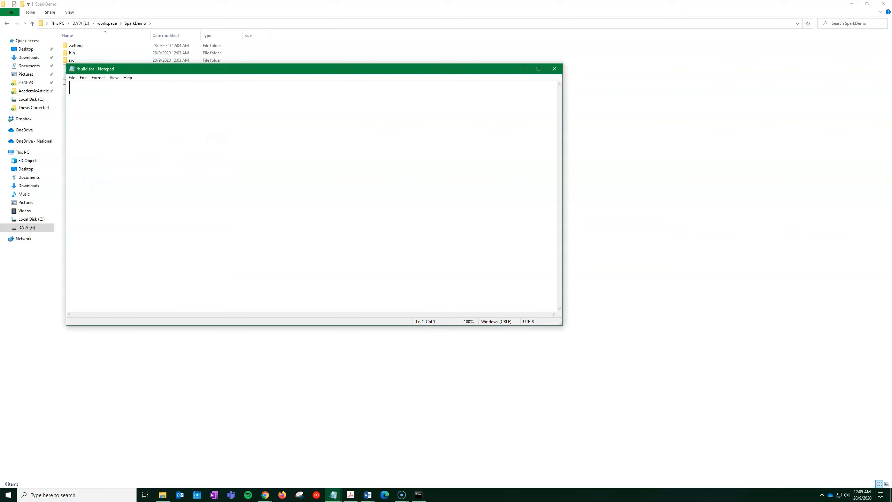
Paste the 02ScalaSparkTest build definition into build.sbt and change the project name to "SparkDemo"
{"action": "type", "text": "name := \"02ScalaSparkTest\"  version := \"1.0\"  scalaVersion := \"2.11.11\"  val sparkVersion = \"2.2.0\"   resolvers ++= Seq(   \"apache-snapshots\" at \"http://repository.apache.org/snapshots/\" )  libraryDependencies ++= Seq(   \"mysql\" % \"mysql-connector-java\" % \"5.1.+\",   \"org.apache.spark\" %% \"spark-core\" % sparkVersion,   \"org.apache.spark\" %% \"spark-sql\" % sparkVersion,   \"org.apache.spark\" %% \"spark-mllib\" % sparkVersion,   \"org.apache.spark\" %% \"spark-streaming\" % sparkVersion,   \"org.apache.spark\" %% \"spark-hive\" % sparkVersion )"}
{"action": "scroll", "coordinate": [183, 105], "scroll_direction": "up", "scroll_amount": 3}
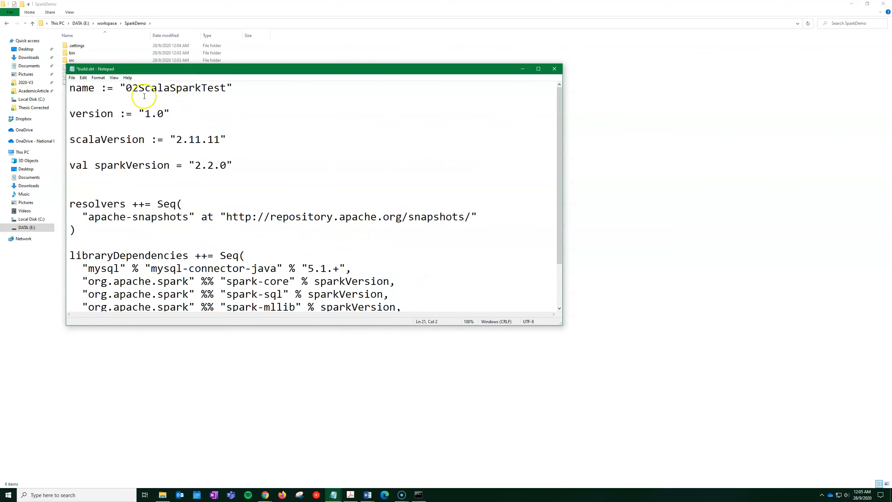
{"action": "left_click_drag", "start_coordinate": [132, 88], "coordinate": [222, 88]}
{"action": "key", "text": "BackSpace"}
{"action": "key", "text": "BackSpace"}
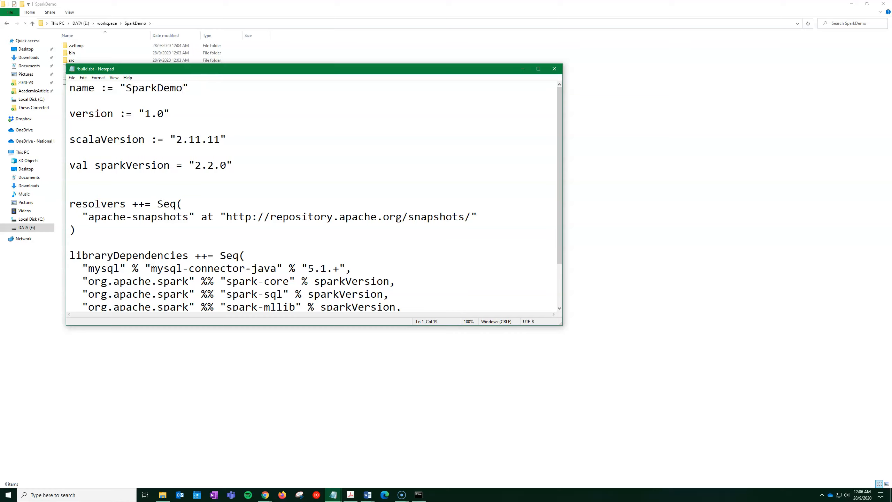
{"action": "key", "text": "ctrl+s"}
Set scalaVersion to "2.11.12" and, after checking the Spark folder on drive C, set sparkVersion to "2.4.7" in build.sbt
{"action": "type", "text": "2"}
{"action": "left_click", "coordinate": [35, 220]}
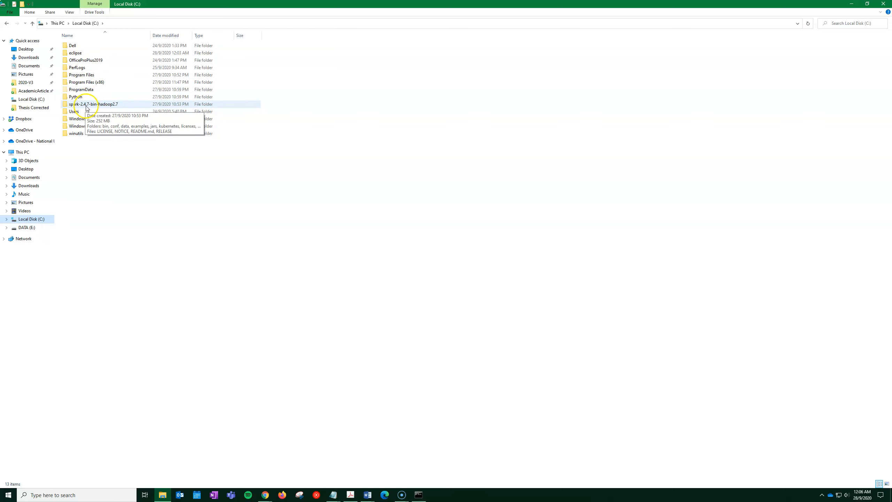
{"action": "left_click", "coordinate": [336, 494]}
{"action": "left_click", "coordinate": [347, 482]}
{"action": "double_click", "coordinate": [210, 166]}
{"action": "type", "text": "4"}
{"action": "left_click", "coordinate": [226, 166]}
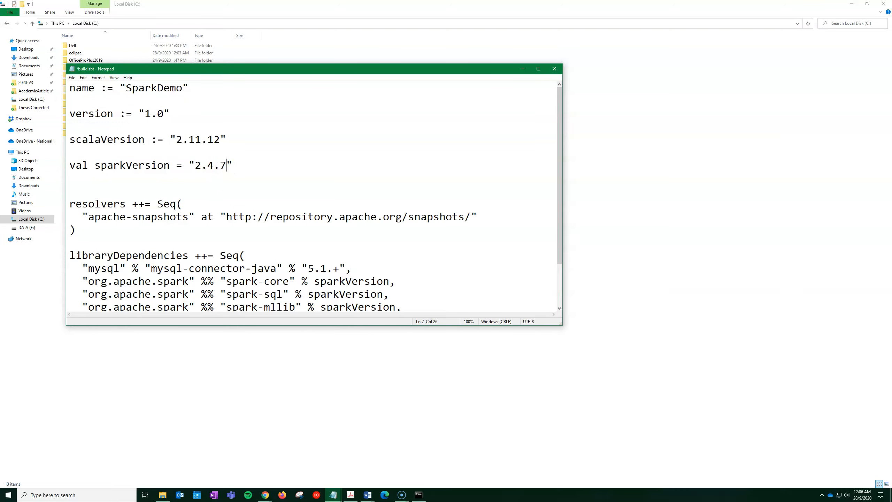
Save and close build.sbt, and open the E:\workspace\SparkDemo folder in File Explorer
{"action": "scroll", "coordinate": [285, 215], "scroll_direction": "down", "scroll_amount": 2}
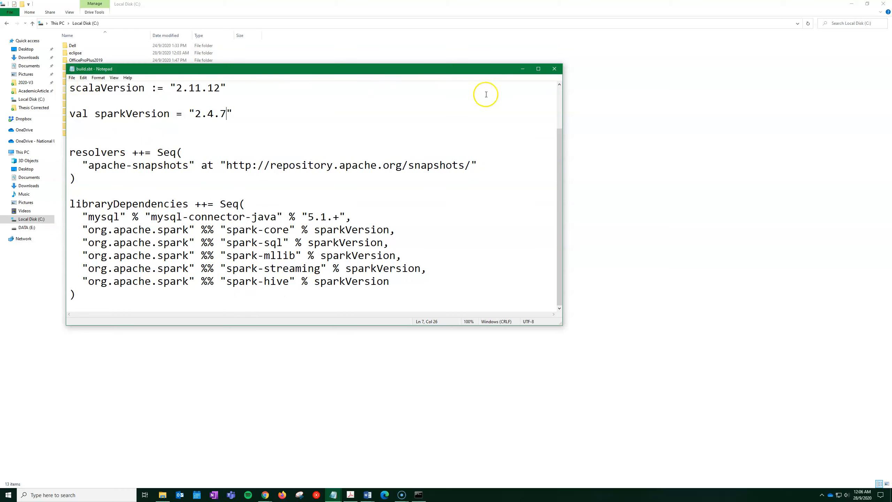
{"action": "left_click", "coordinate": [553, 72]}
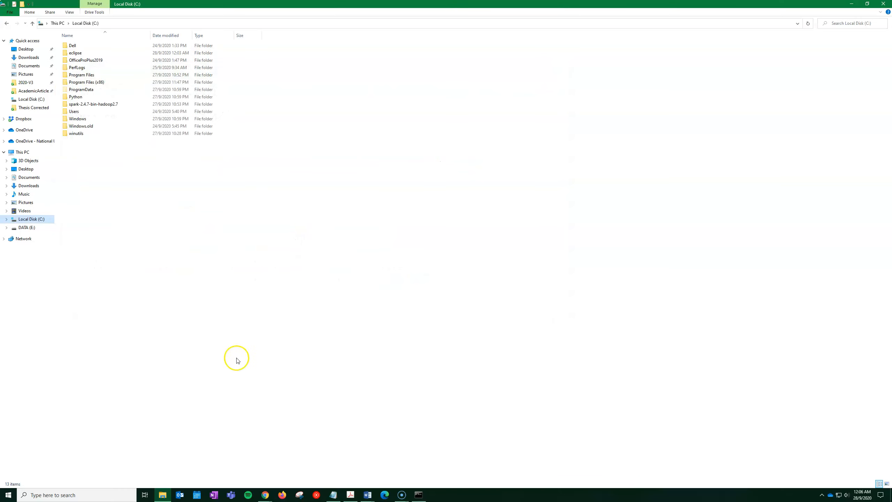
{"action": "left_click", "coordinate": [34, 227]}
{"action": "double_click", "coordinate": [75, 90]}
{"action": "left_click", "coordinate": [78, 63]}
{"action": "double_click", "coordinate": [78, 64]}
{"action": "left_click", "coordinate": [73, 83]}
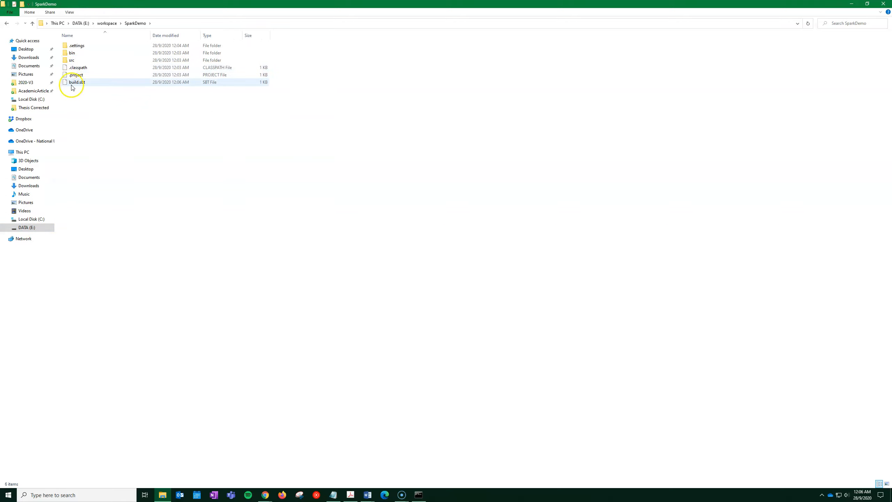
Open a command prompt in the SparkDemo folder, list its files with dir and run sbt eclipse
{"action": "left_click", "coordinate": [162, 23]}
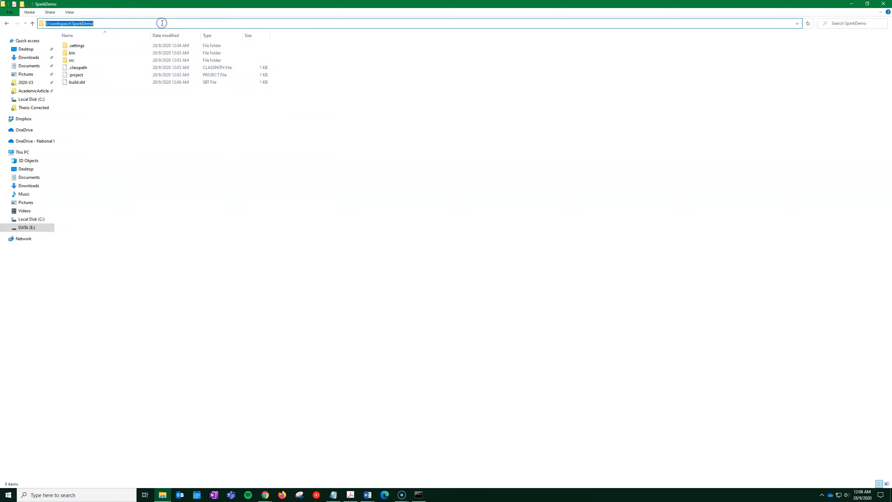
{"action": "type", "text": "cmd"}
{"action": "key", "text": "Return"}
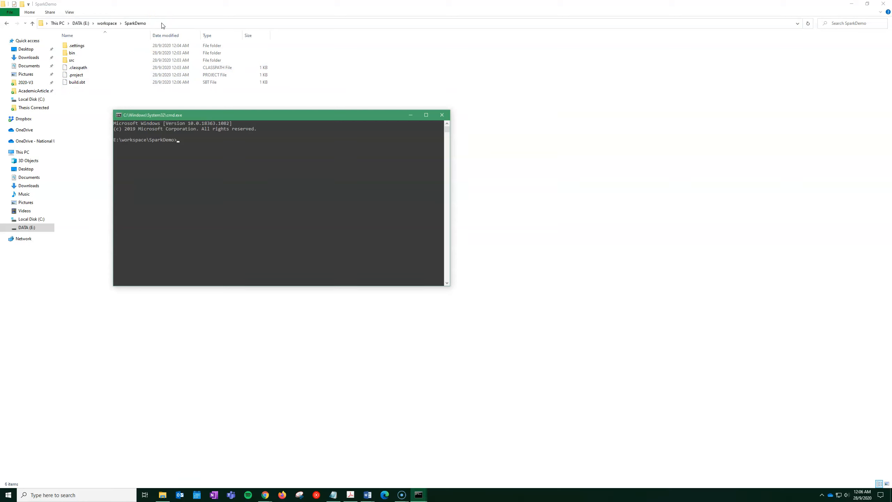
{"action": "key", "text": "Return"}
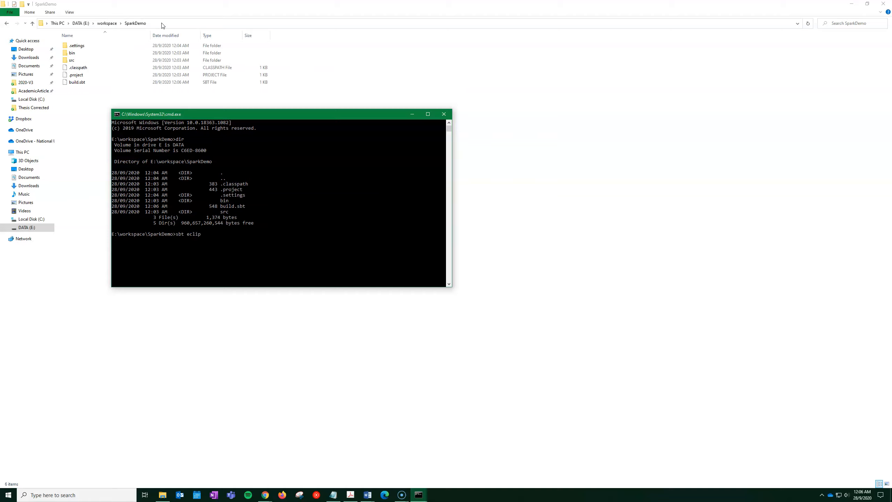
{"action": "key", "text": "Return"}
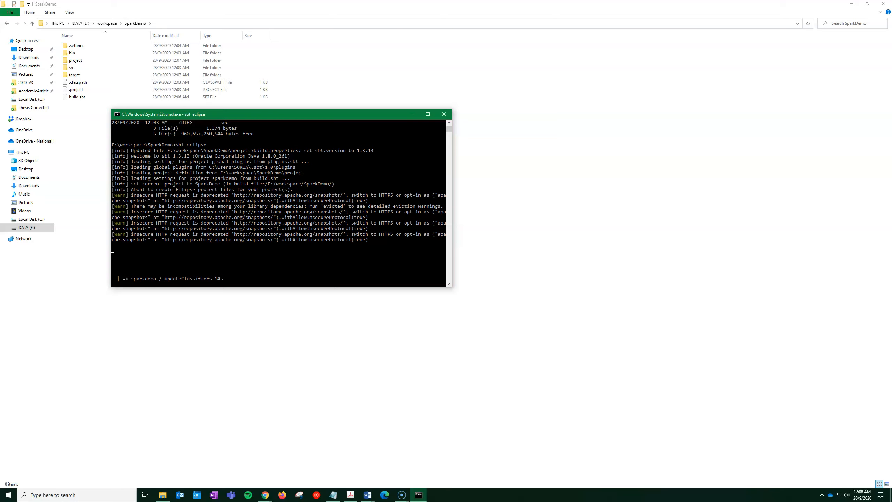
Let the sbt eclipse command finish and close both command prompt windows
{"action": "key", "text": "alt+Tab"}
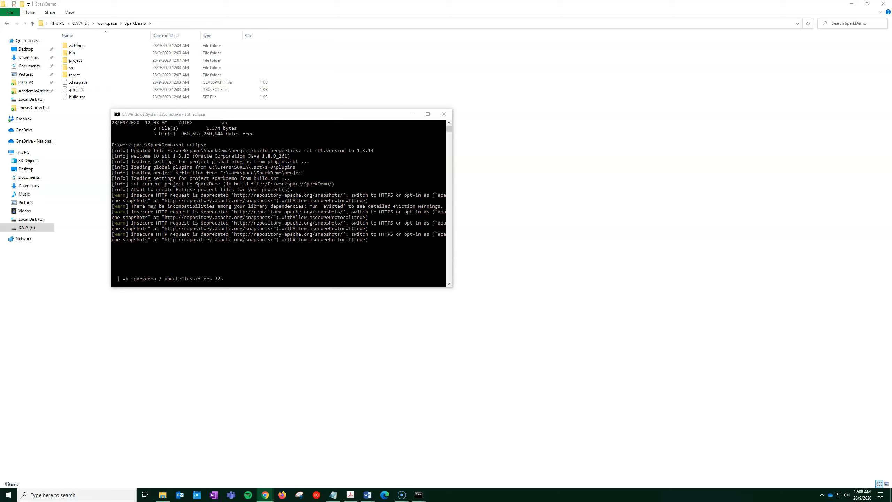
{"action": "left_click", "coordinate": [372, 273]}
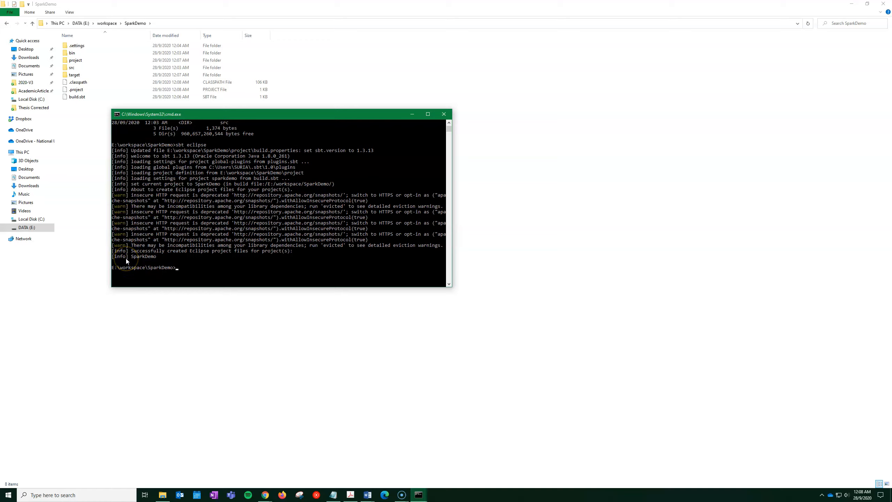
{"action": "left_click", "coordinate": [444, 114]}
{"action": "left_click", "coordinate": [418, 495]}
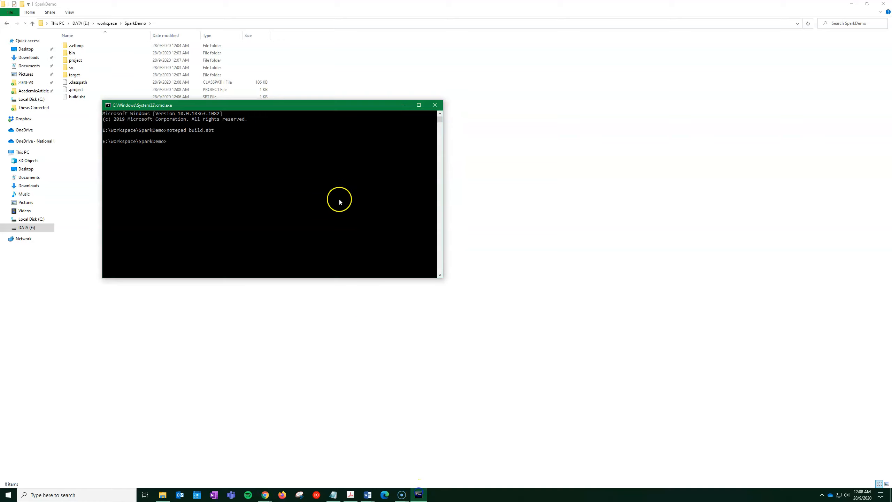
{"action": "left_click", "coordinate": [432, 105]}
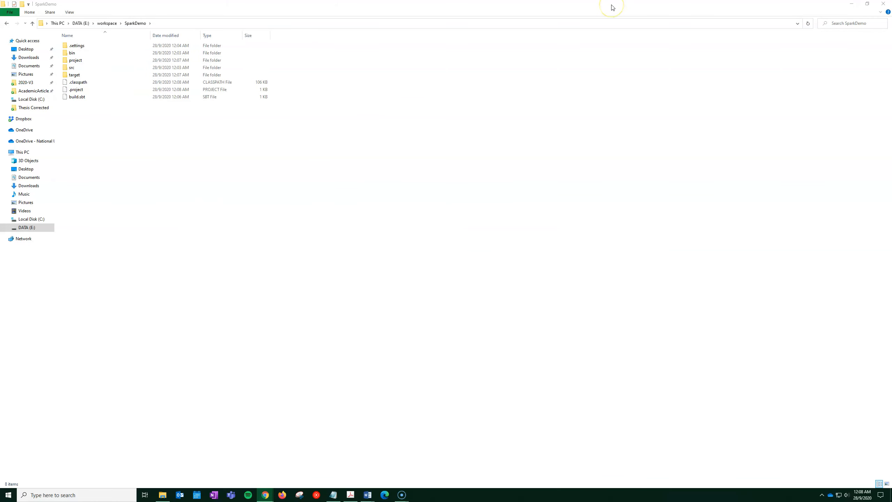
Start Scala IDE from the desktop and launch it with the workspace E:\workspace
{"action": "key", "text": "super+d"}
{"action": "double_click", "coordinate": [8, 222]}
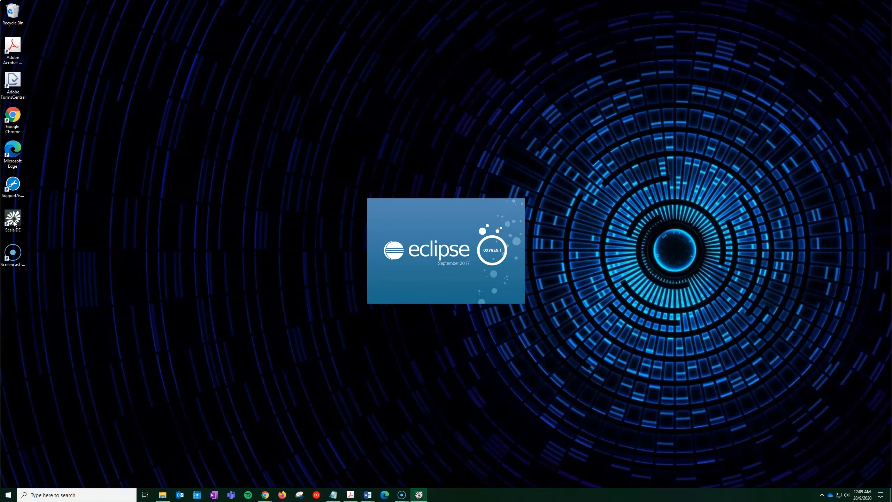
{"action": "mouse_move", "coordinate": [368, 491]}
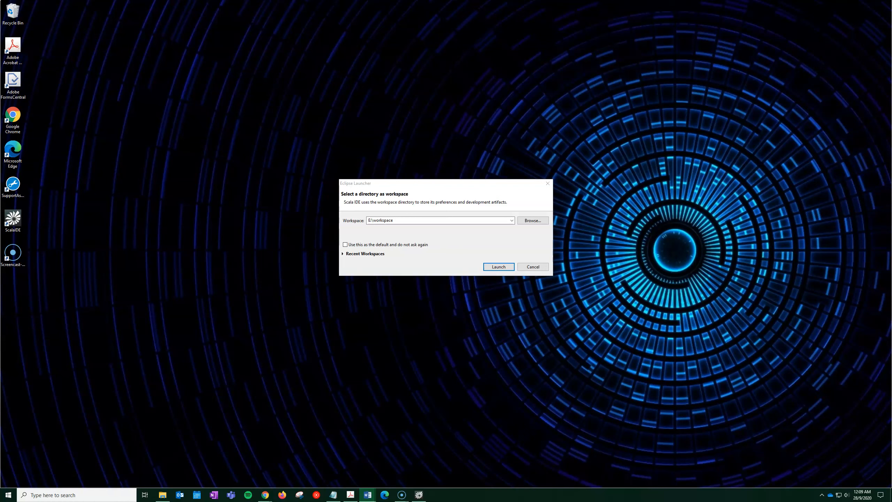
{"action": "left_click", "coordinate": [496, 265]}
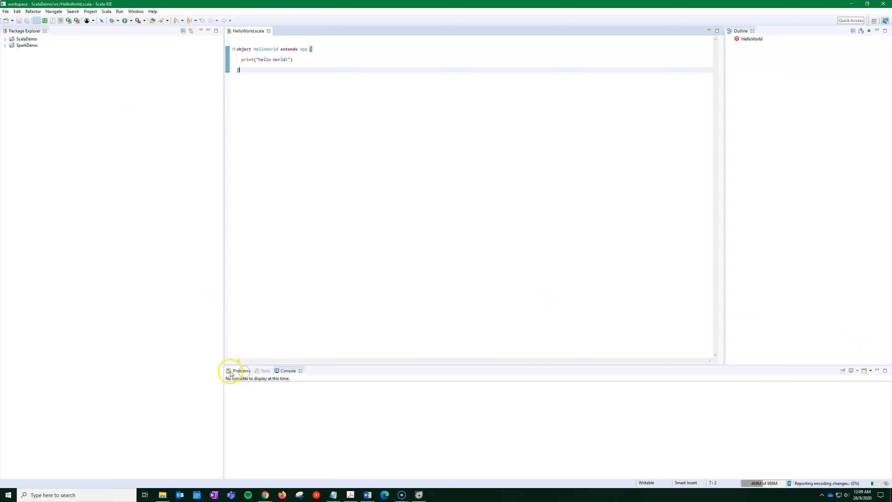
Close HelloWorld.scala and set the SparkDemo project's Scala installation to the fixed 2.11.11 (bundled) version
{"action": "left_click", "coordinate": [238, 371]}
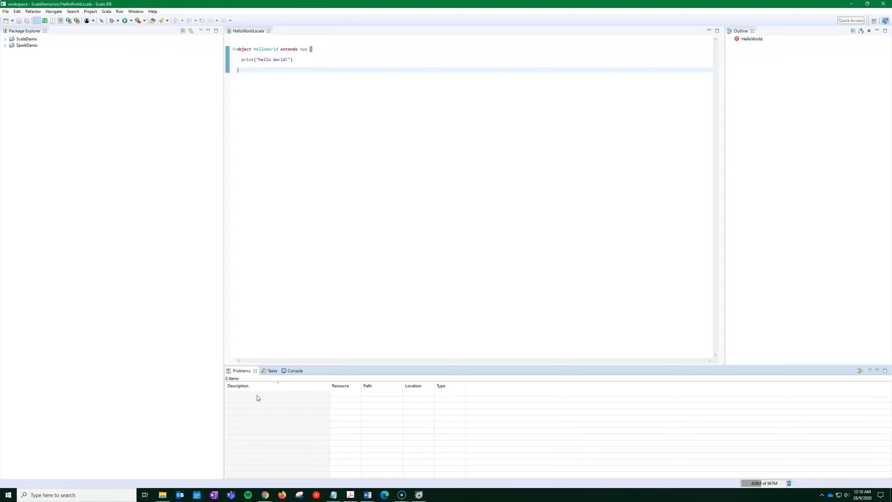
{"action": "left_click", "coordinate": [269, 31]}
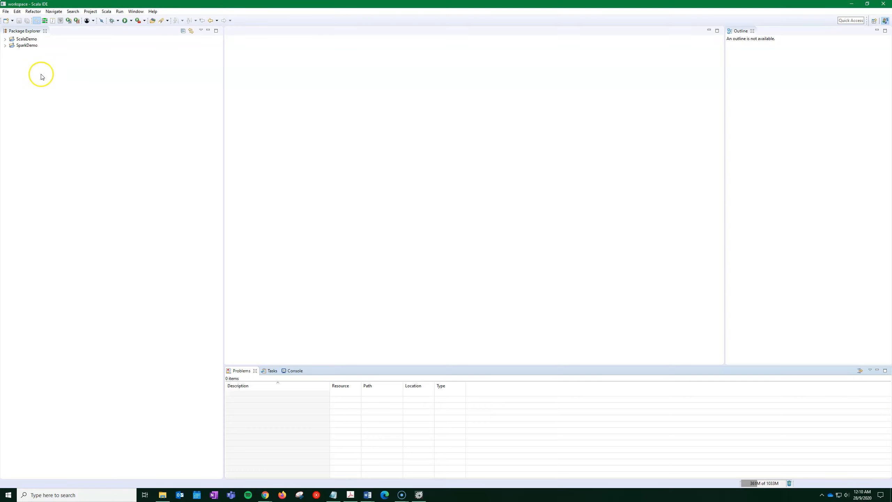
{"action": "right_click", "coordinate": [27, 46]}
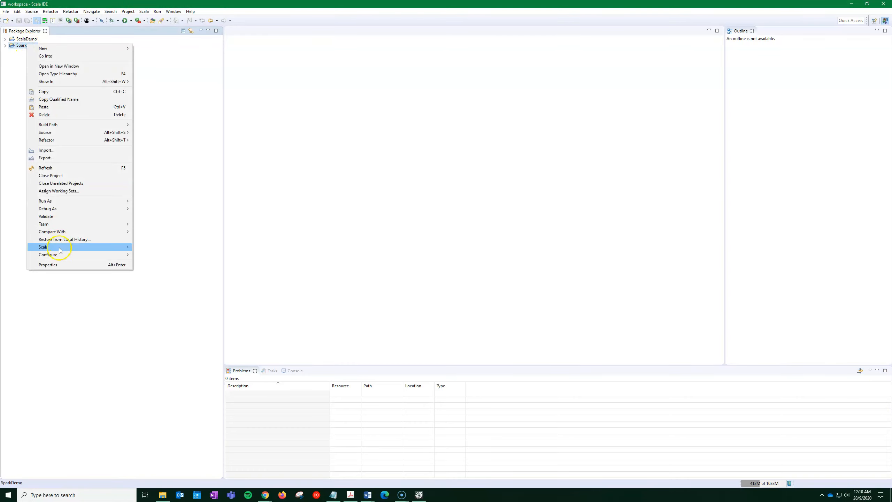
{"action": "mouse_move", "coordinate": [77, 250]}
{"action": "left_click", "coordinate": [218, 247]}
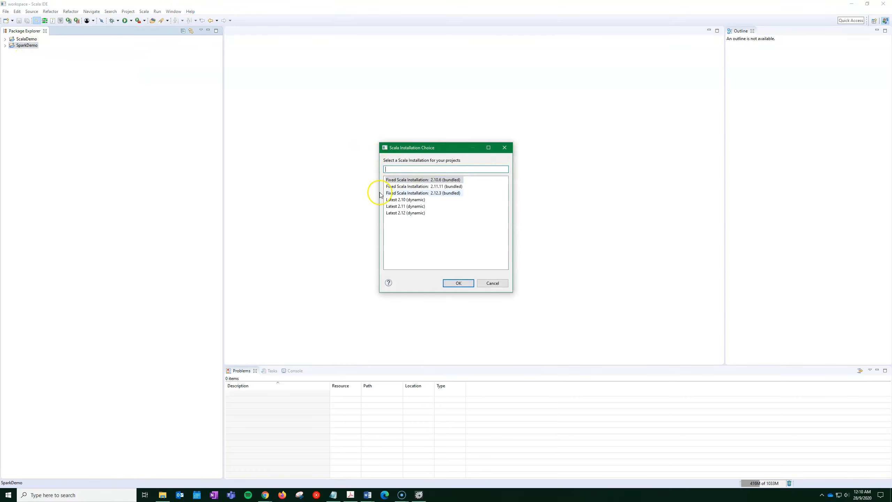
{"action": "left_click", "coordinate": [411, 187]}
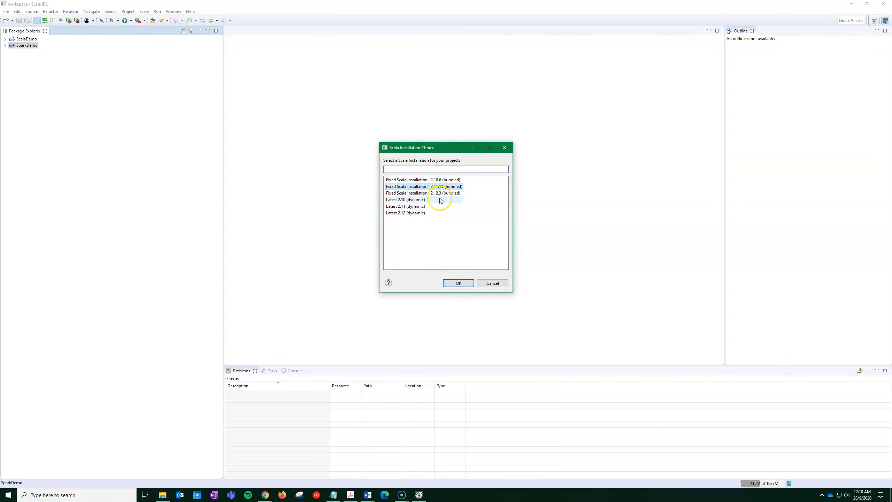
{"action": "left_click", "coordinate": [459, 284]}
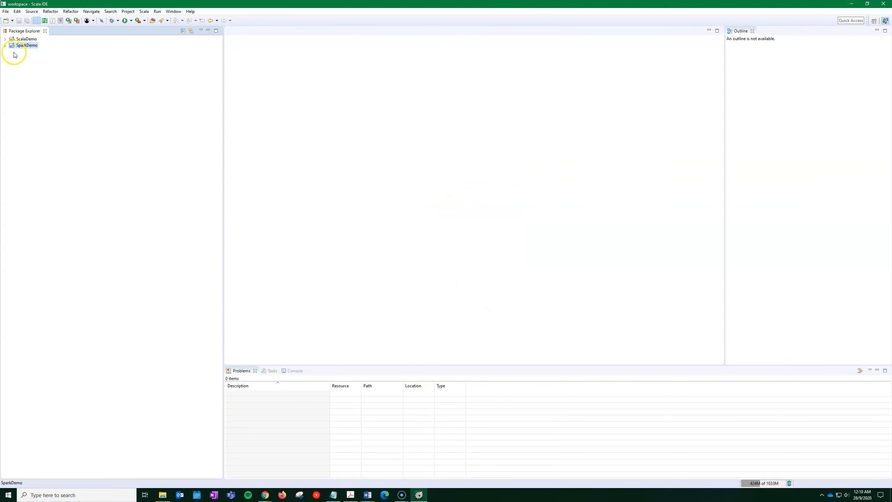
Expand the SparkDemo and ScalaDemo projects to compare their contents, and examine SparkDemo's referenced libraries
{"action": "left_click", "coordinate": [5, 45]}
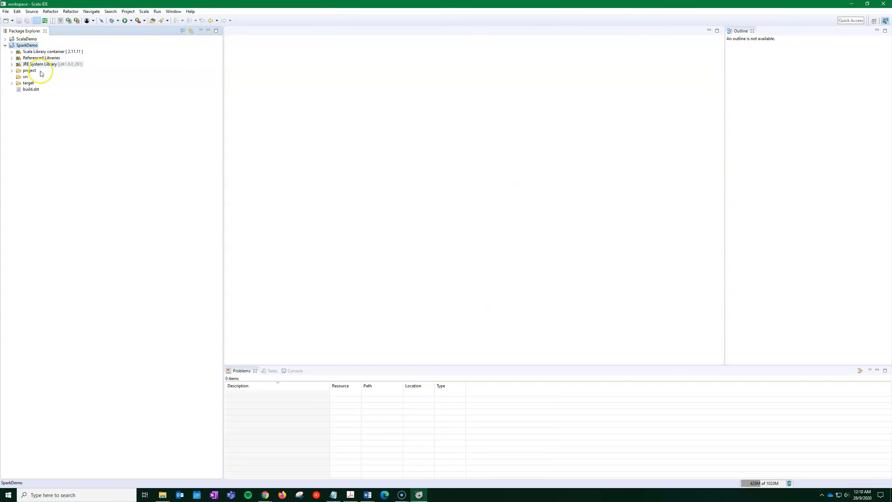
{"action": "left_click", "coordinate": [6, 40]}
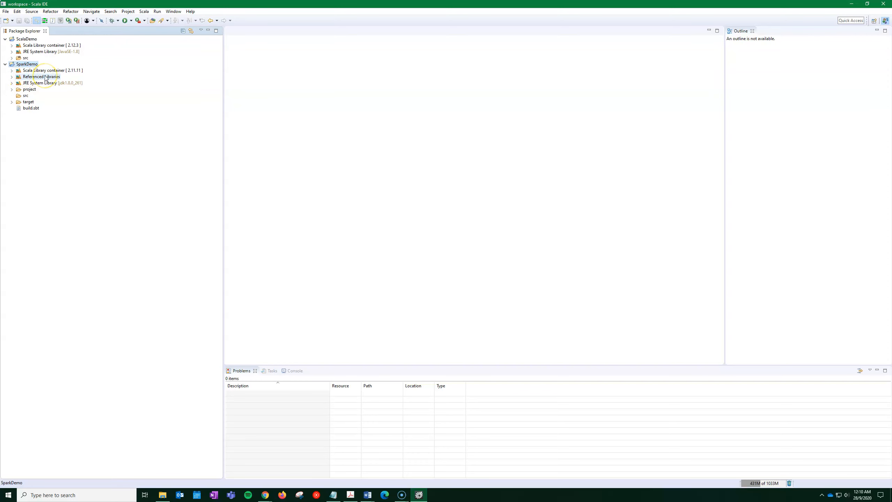
{"action": "left_click", "coordinate": [12, 78]}
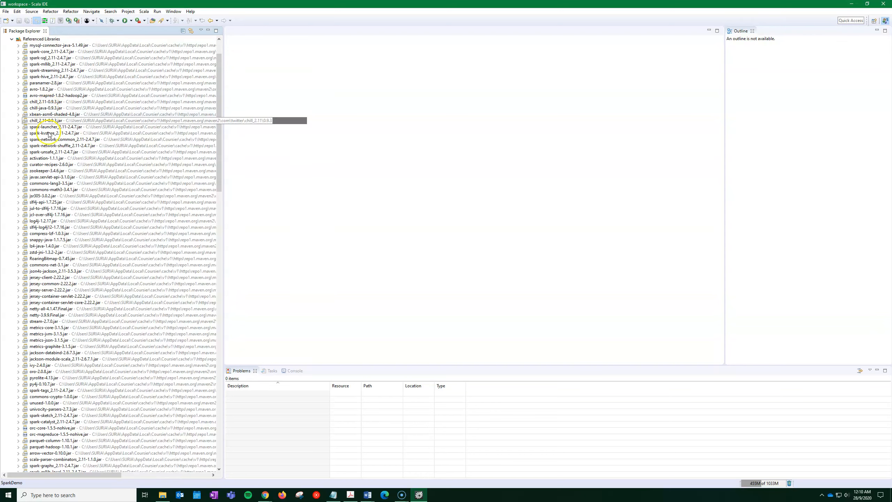
{"action": "left_click", "coordinate": [12, 40]}
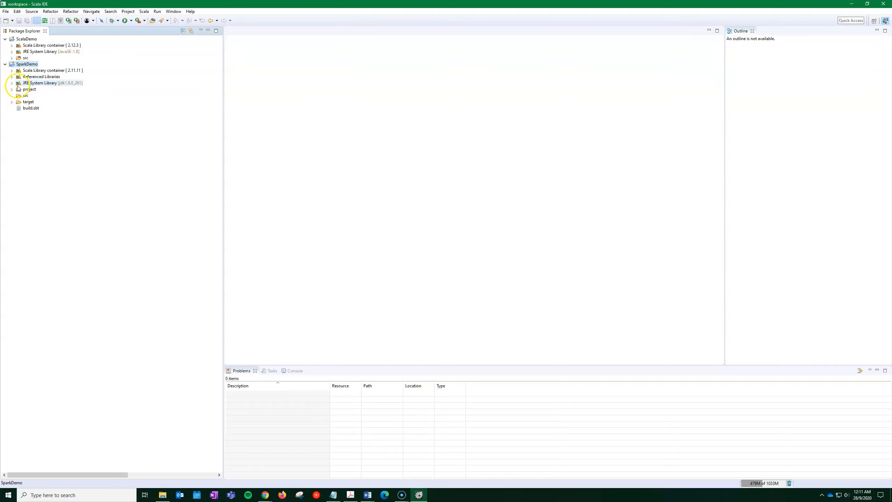
{"action": "right_click", "coordinate": [21, 65]}
{"action": "left_click", "coordinate": [47, 288]}
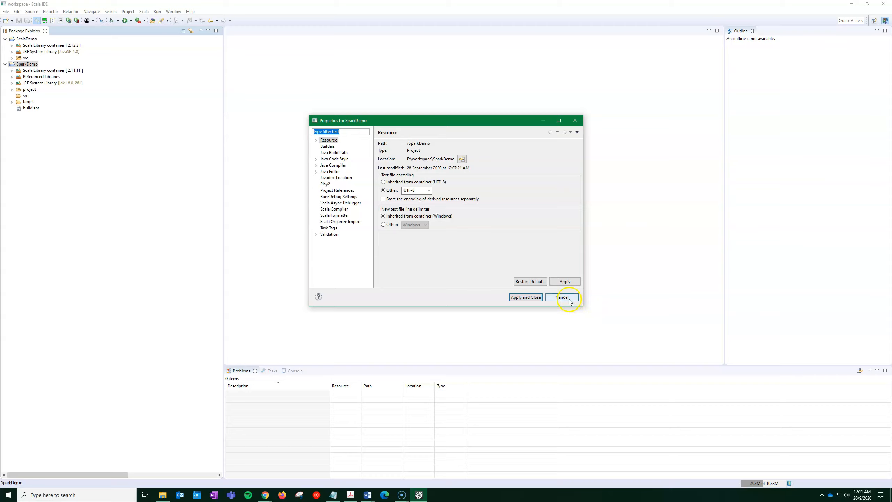
{"action": "left_click", "coordinate": [568, 300]}
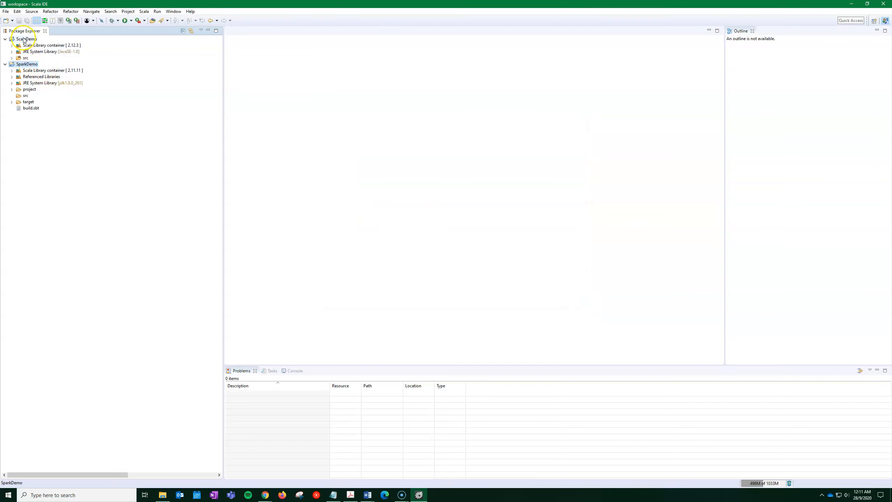
Add the src folder as a source folder on SparkDemo's Java build path and apply the project properties
{"action": "left_click", "coordinate": [12, 59]}
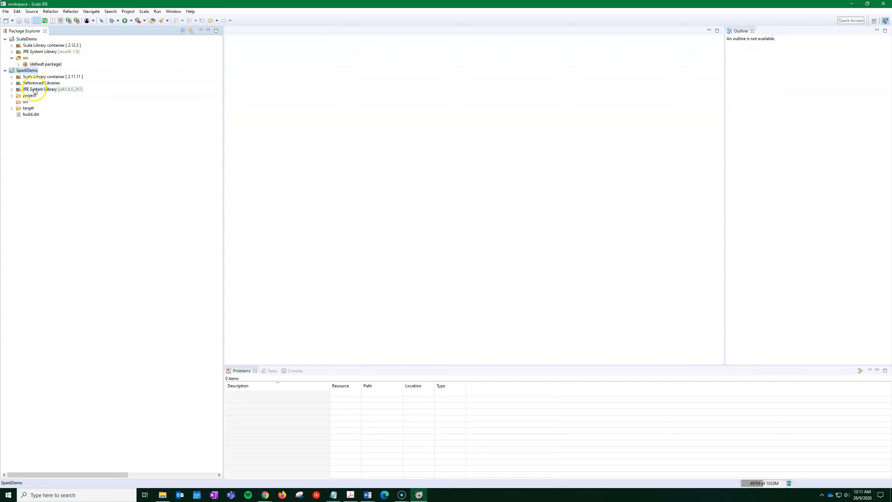
{"action": "left_click", "coordinate": [25, 102]}
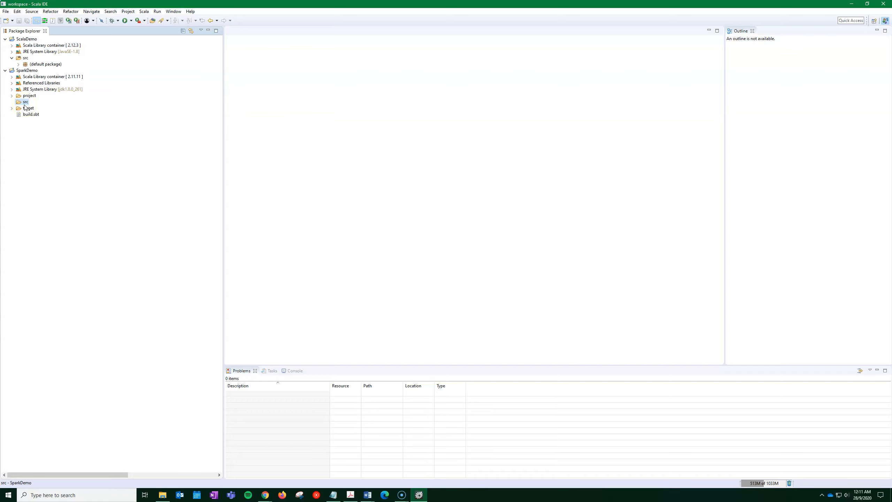
{"action": "left_click", "coordinate": [23, 72]}
{"action": "right_click", "coordinate": [23, 72]}
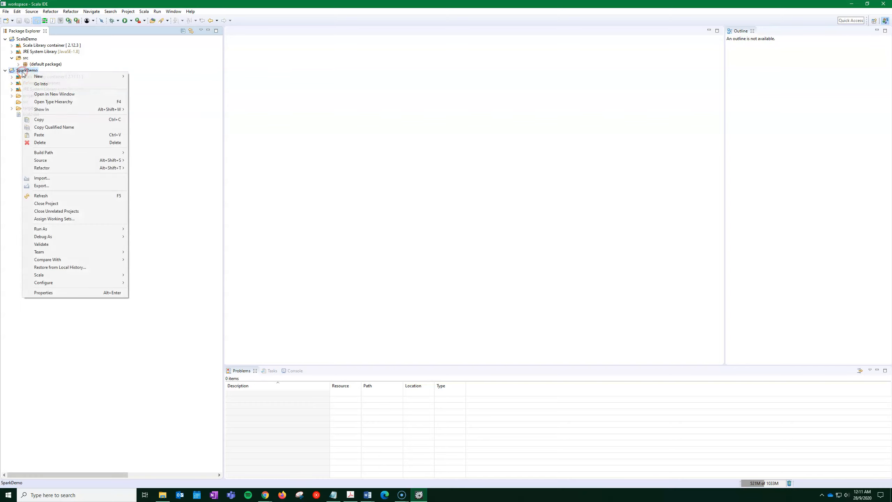
{"action": "left_click", "coordinate": [34, 293]}
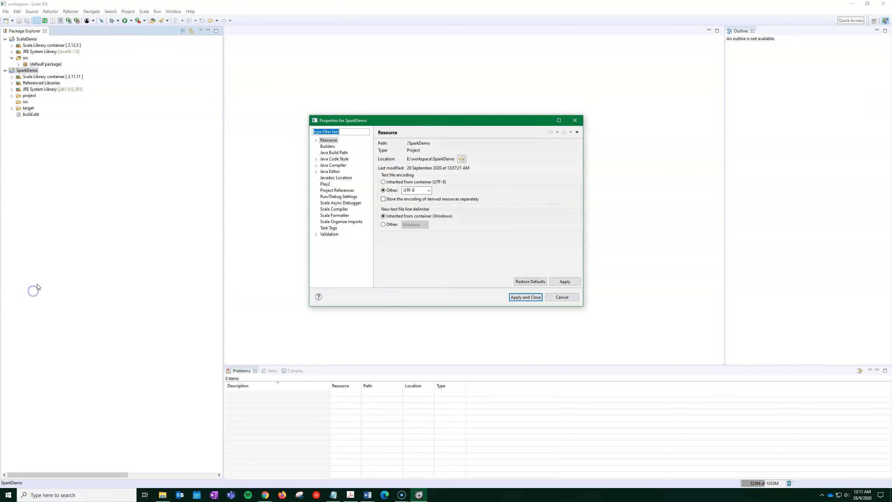
{"action": "left_click", "coordinate": [339, 153]}
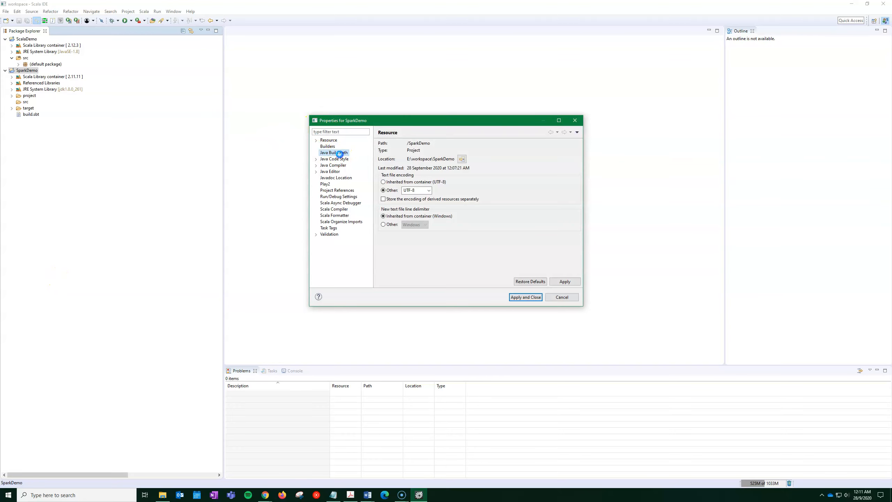
{"action": "left_click", "coordinate": [393, 145]}
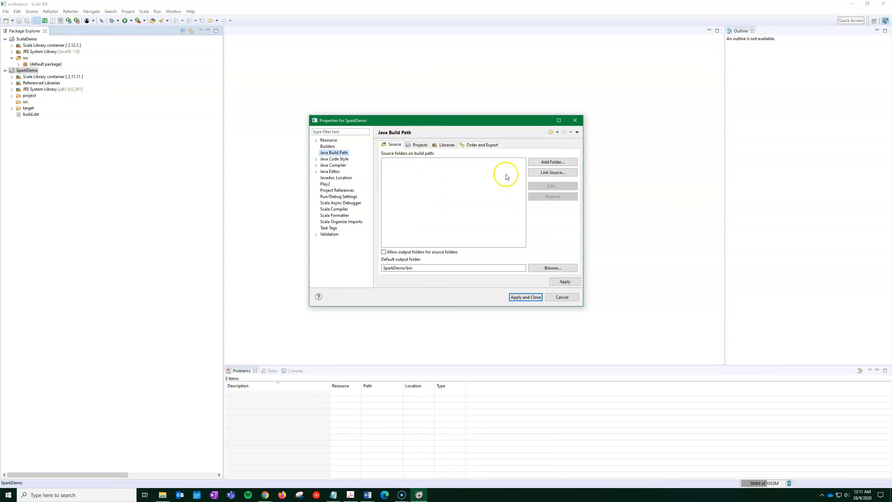
{"action": "left_click", "coordinate": [553, 162]}
{"action": "left_click", "coordinate": [398, 151]}
{"action": "left_click", "coordinate": [461, 257]}
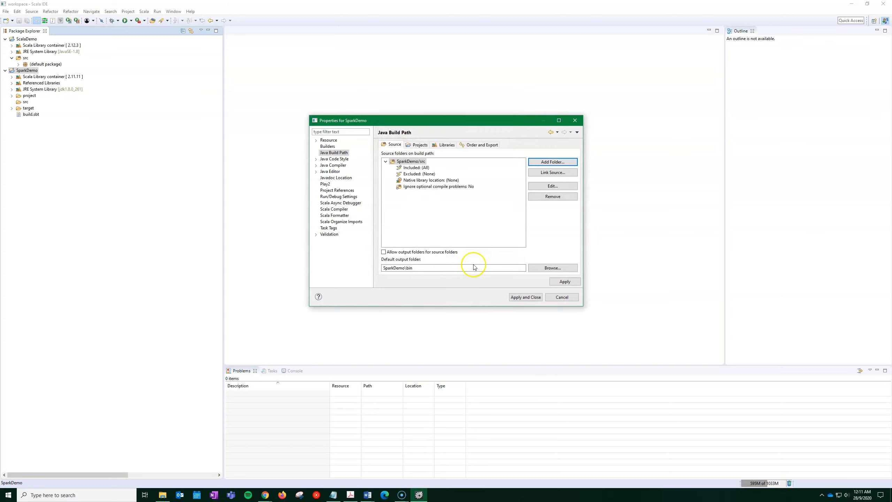
{"action": "left_click", "coordinate": [526, 297]}
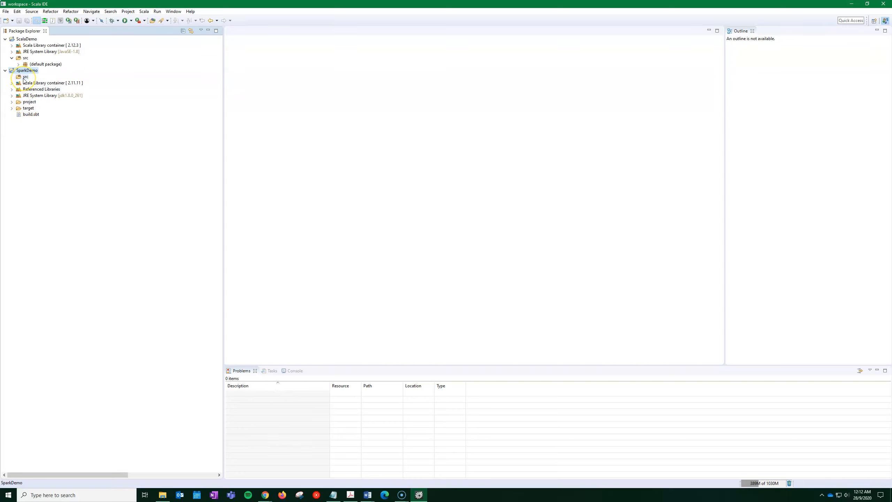
Create a new Scala object named HelloSpark in SparkDemo's src folder
{"action": "left_click", "coordinate": [25, 77]}
{"action": "right_click", "coordinate": [26, 78]}
{"action": "mouse_move", "coordinate": [46, 83]}
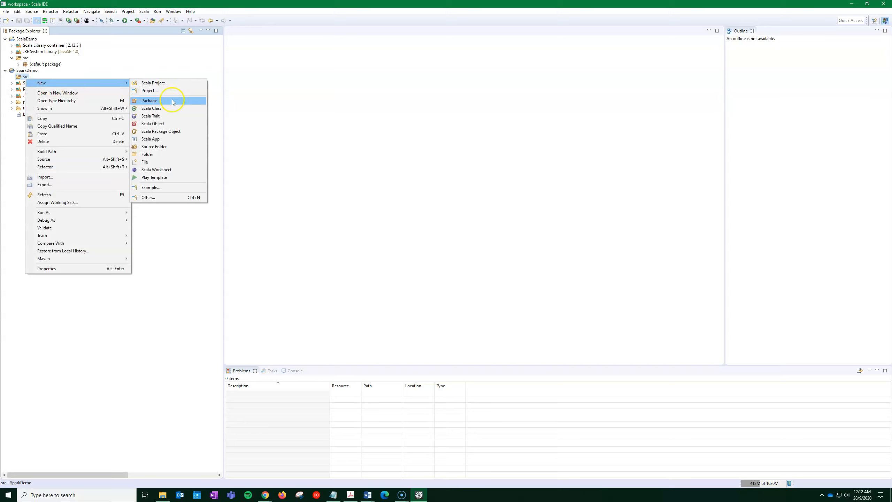
{"action": "left_click", "coordinate": [165, 124]}
{"action": "type", "text": "HelloSpark"}
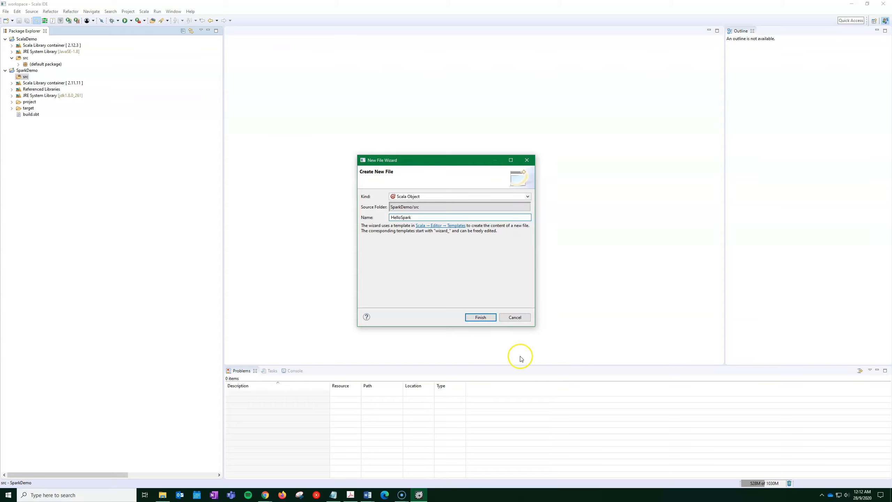
{"action": "left_click", "coordinate": [481, 317]}
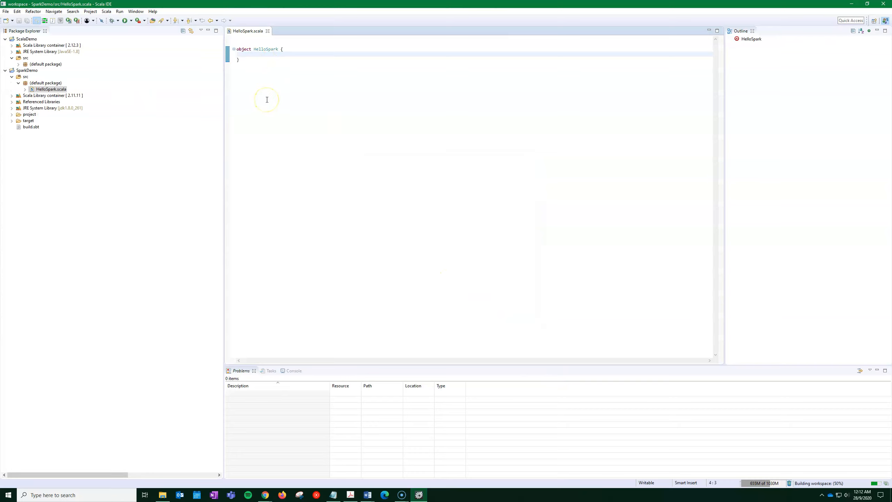
Make the HelloSpark object extend App, add blank lines inside its body and save the file
{"action": "left_click", "coordinate": [280, 52]}
{"action": "left_click", "coordinate": [281, 49]}
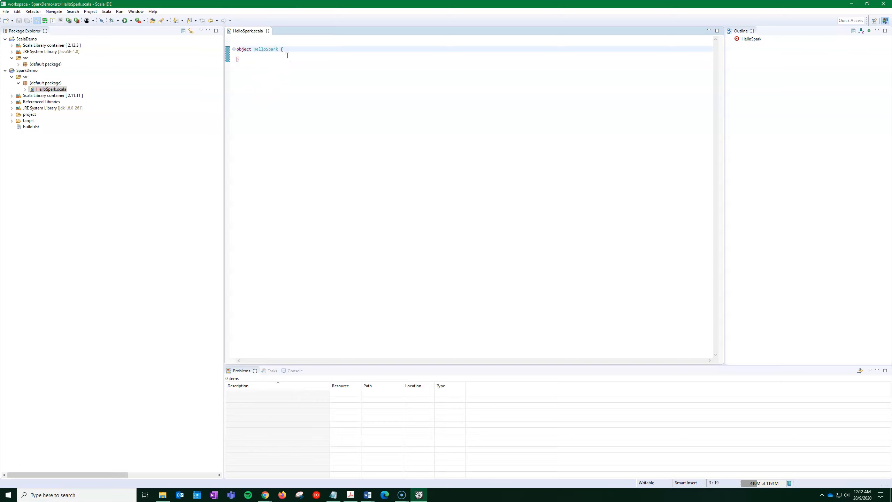
{"action": "type", "text": "extend"}
{"action": "key", "text": "ctrl+s"}
{"action": "left_click", "coordinate": [336, 49]}
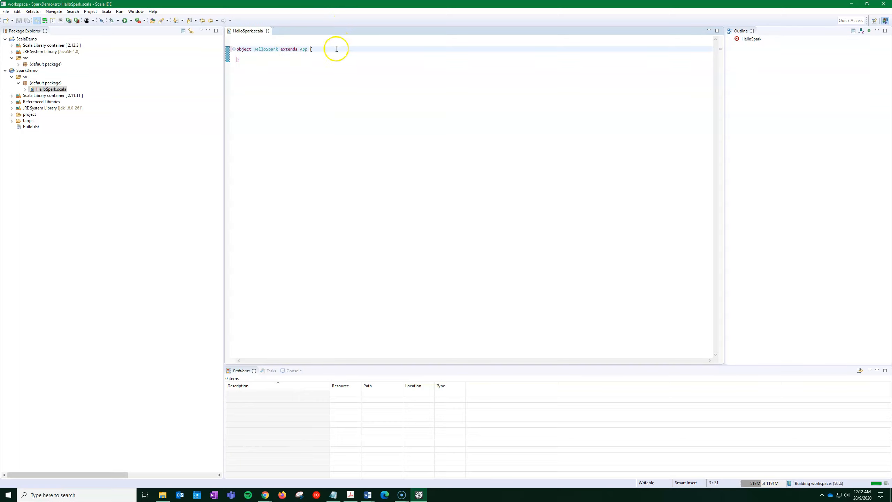
{"action": "key", "text": "Return"}
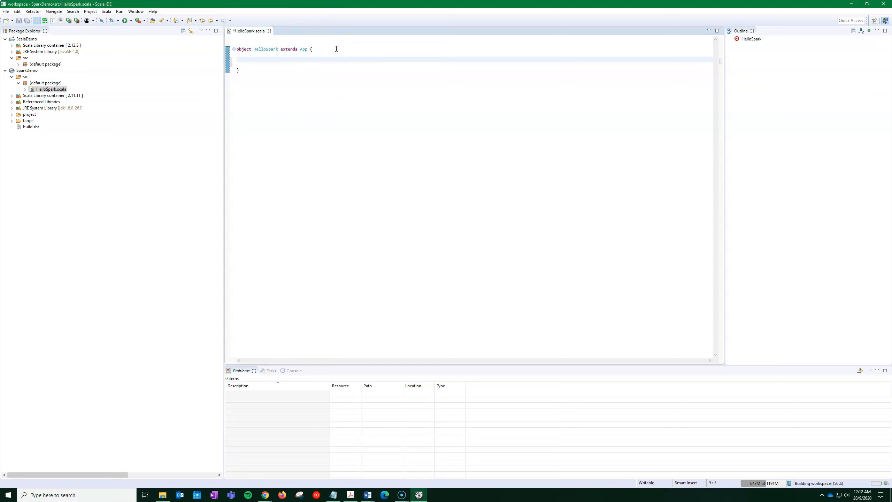
{"action": "key", "text": "ctrl+s"}
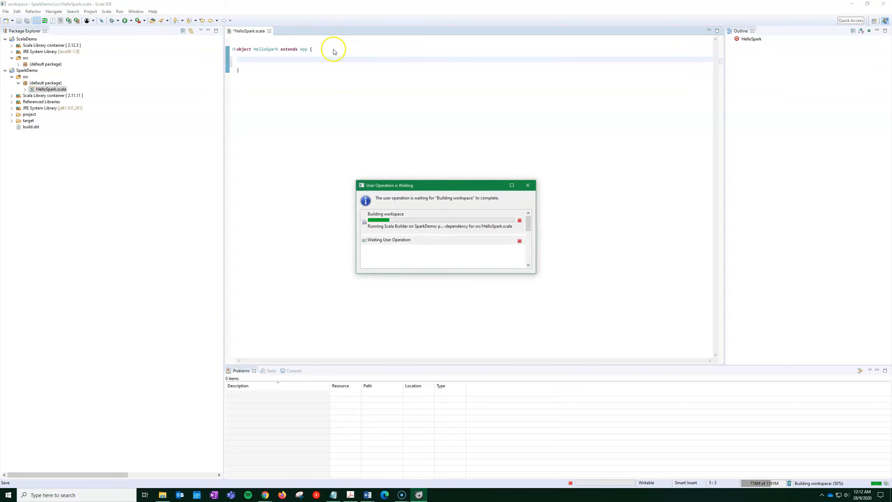
Create a new file named demo.txt directly in the SparkDemo project
{"action": "right_click", "coordinate": [25, 71]}
{"action": "mouse_move", "coordinate": [56, 76]}
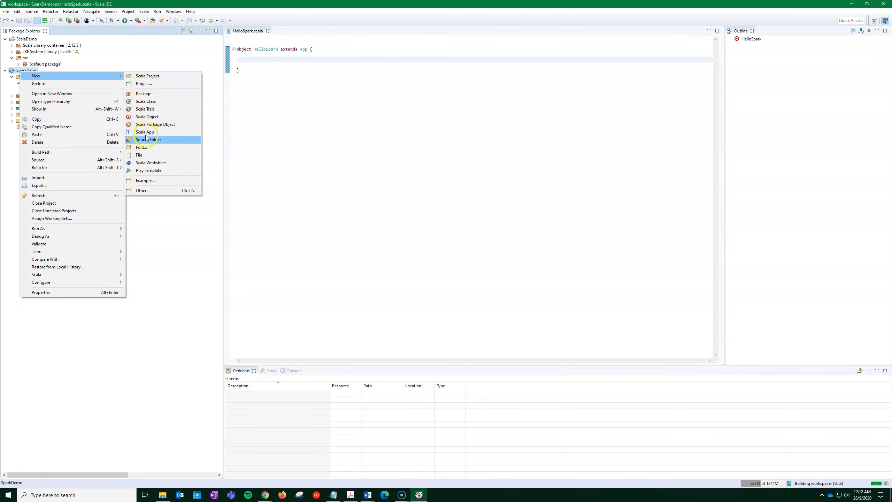
{"action": "left_click", "coordinate": [151, 156]}
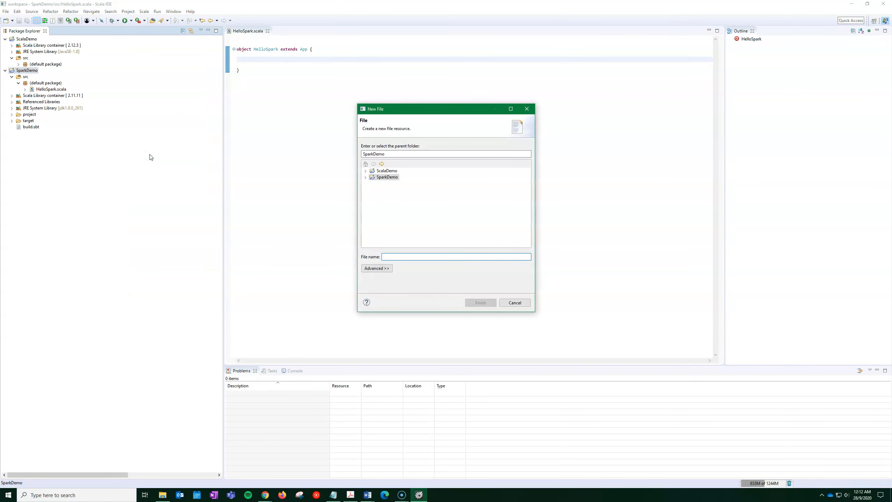
{"action": "type", "text": "demo.txt"}
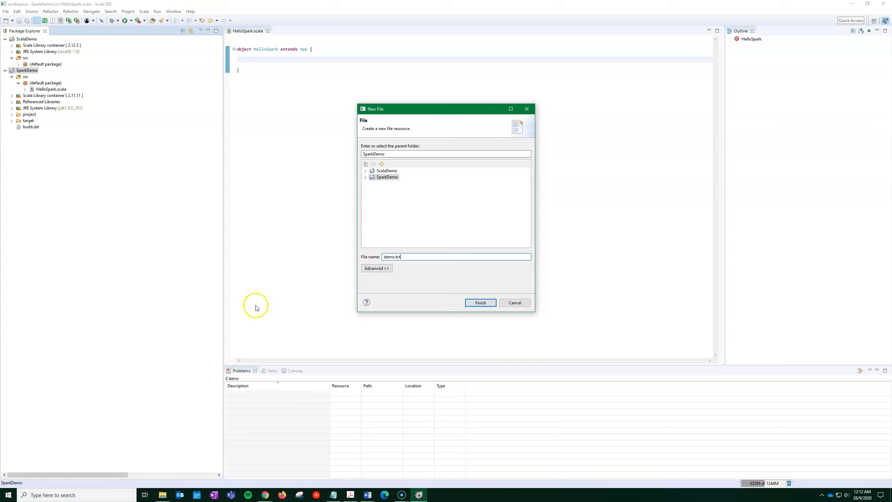
{"action": "left_click", "coordinate": [480, 302]}
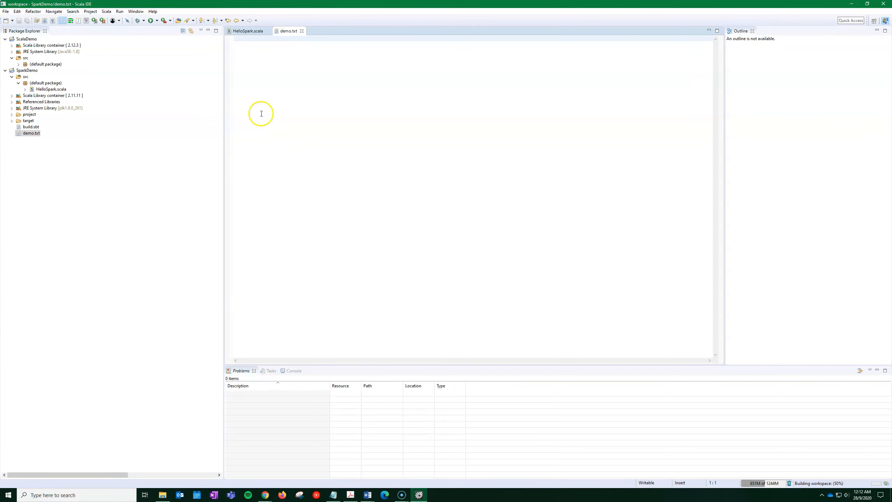
Enter three lines in demo.txt: "This is a demo", "The file has some text" and "Spark framework is going to count"
{"action": "type", "text": "This is a demo"}
{"action": "key", "text": "Return"}
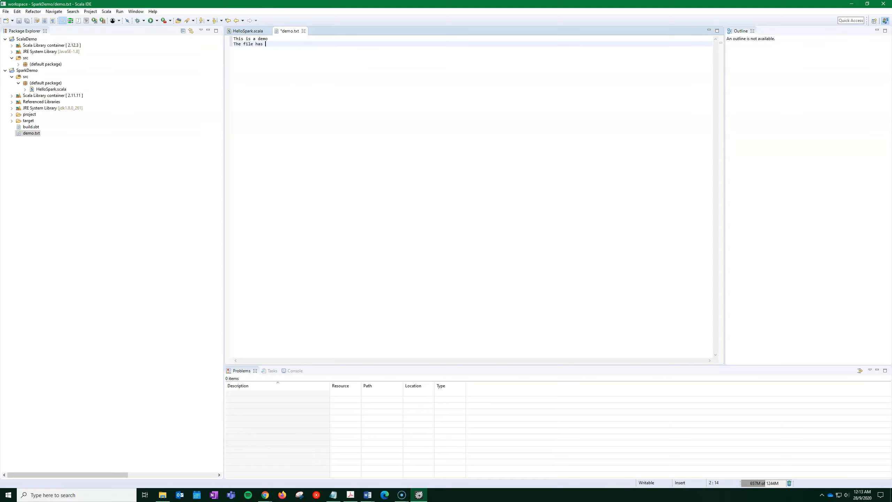
{"action": "key", "text": "Return"}
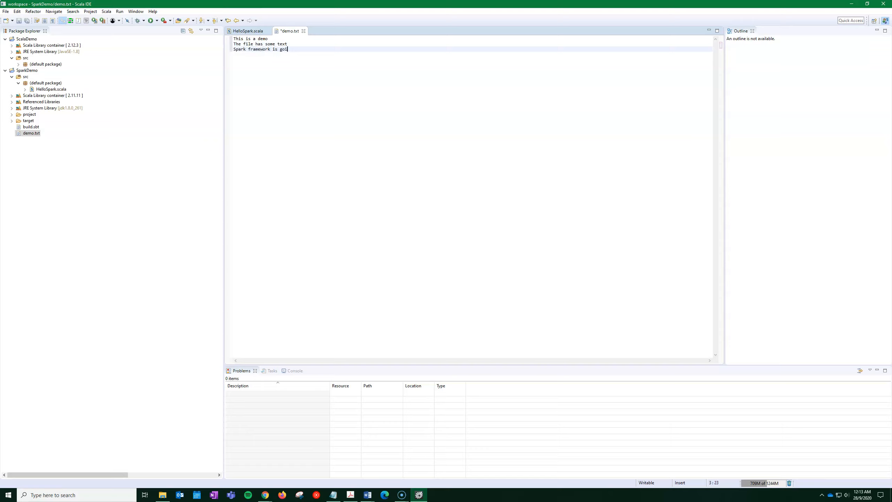
{"action": "type", "text": "to coun"}
{"action": "key", "text": "Return"}
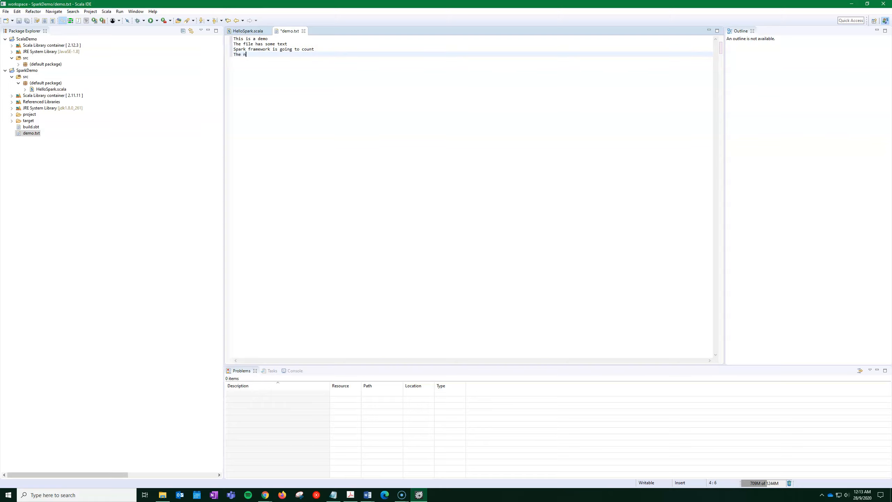
Add the lines "The number of lines" and "In this file" to demo.txt, save the file and close it
{"action": "type", "text": "The number of lines"}
{"action": "key", "text": "Return"}
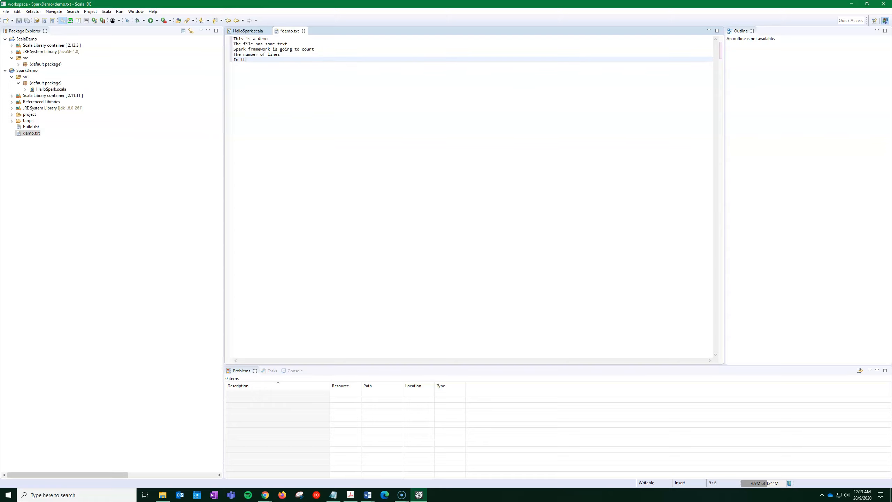
{"action": "key", "text": "ctrl+s"}
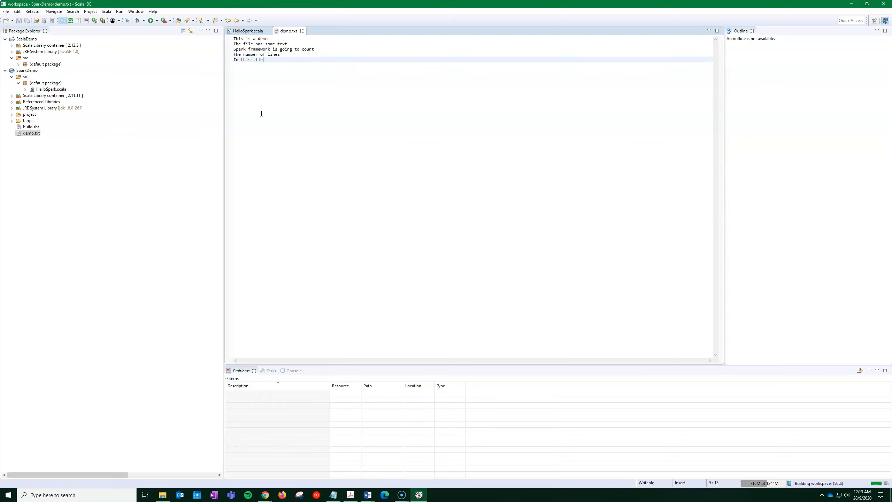
{"action": "left_click", "coordinate": [301, 31]}
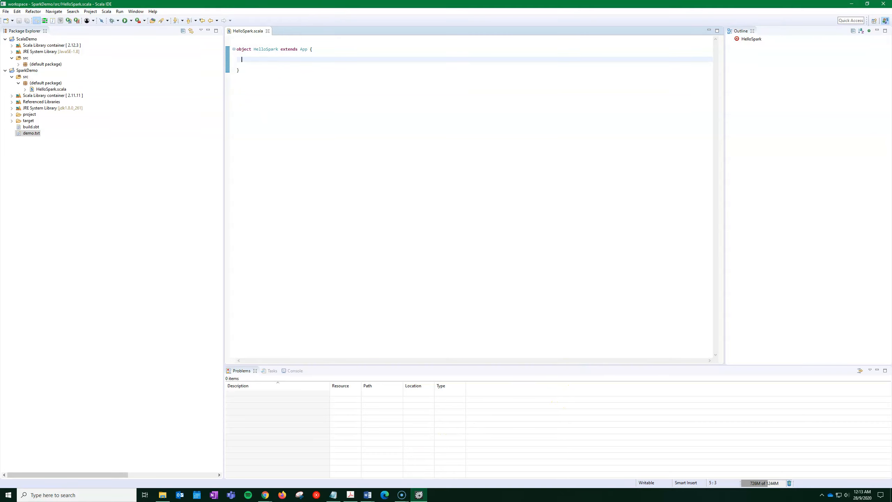
Open the workspace preferences and go through the Java editor and Text Editors settings to the Colors and Fonts page
{"action": "key", "text": "alt+Tab"}
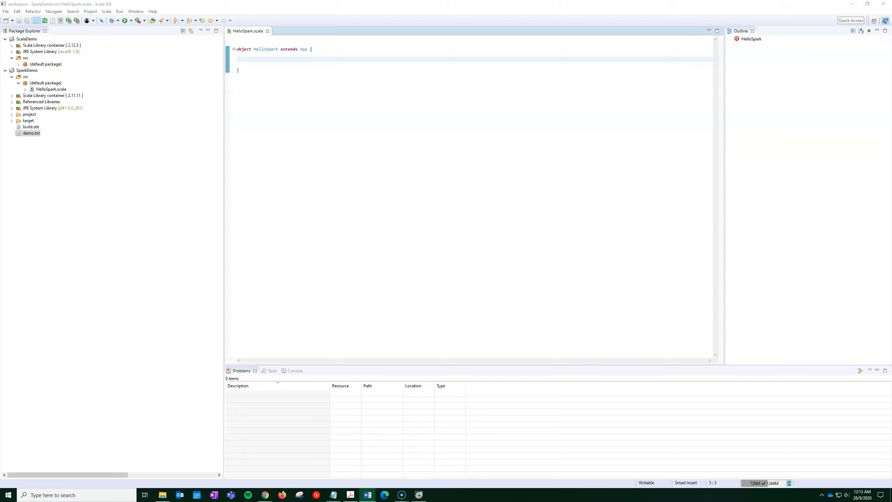
{"action": "left_click", "coordinate": [306, 58]}
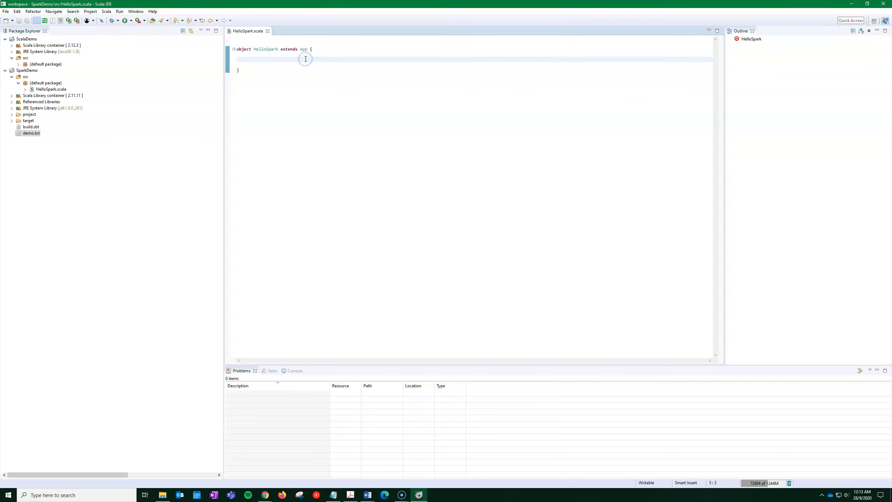
{"action": "left_click", "coordinate": [136, 11]}
{"action": "left_click", "coordinate": [143, 73]}
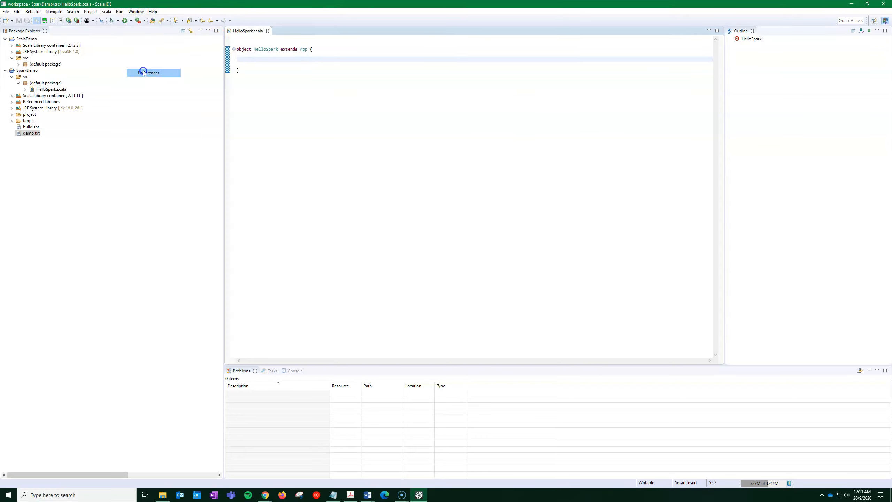
{"action": "left_click", "coordinate": [354, 165]}
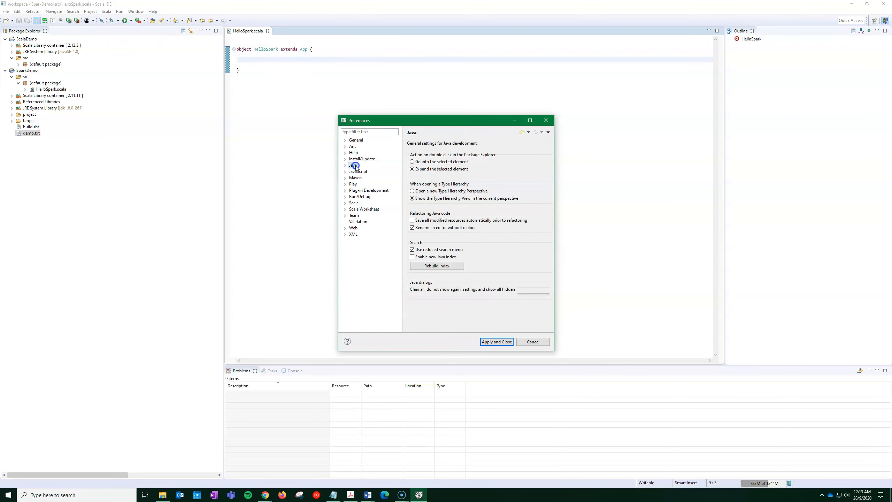
{"action": "left_click", "coordinate": [345, 165]}
{"action": "left_click", "coordinate": [360, 203]}
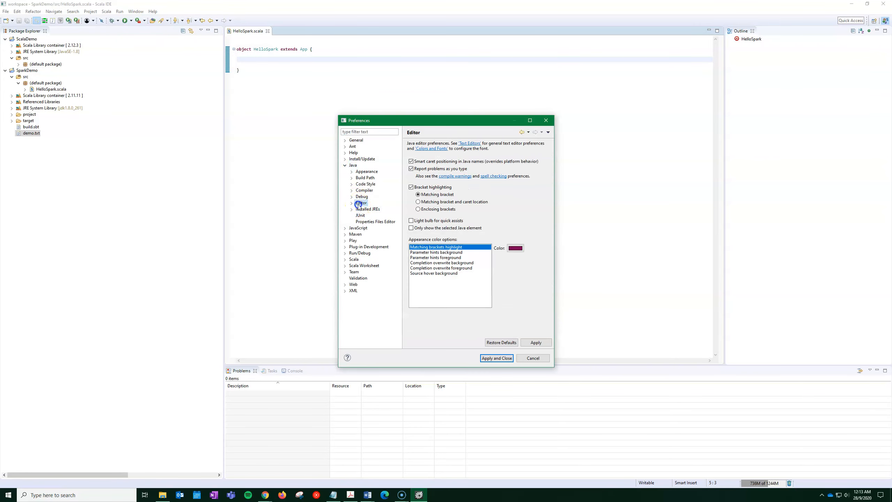
{"action": "left_click", "coordinate": [352, 203]}
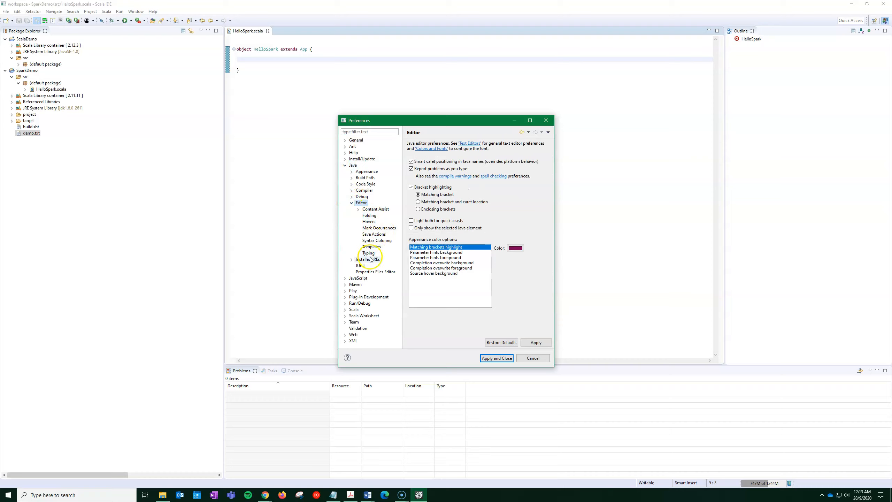
{"action": "left_click", "coordinate": [365, 204]}
{"action": "left_click", "coordinate": [477, 143]}
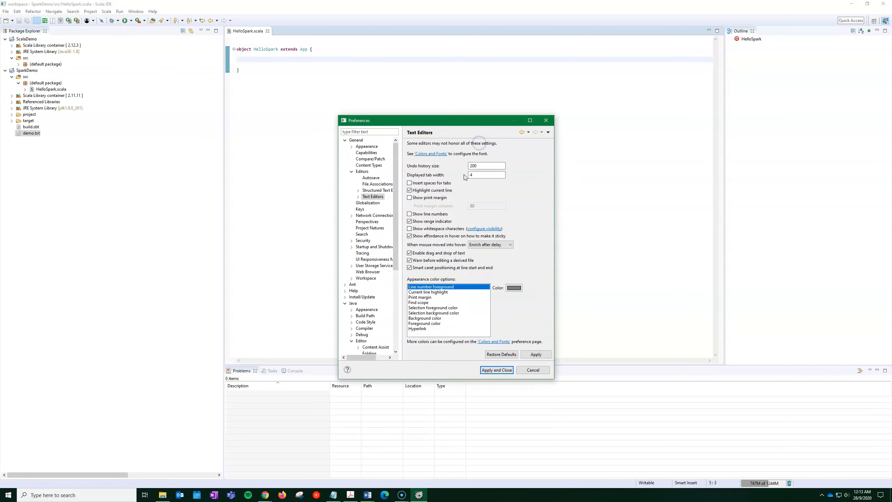
{"action": "left_click", "coordinate": [497, 343]}
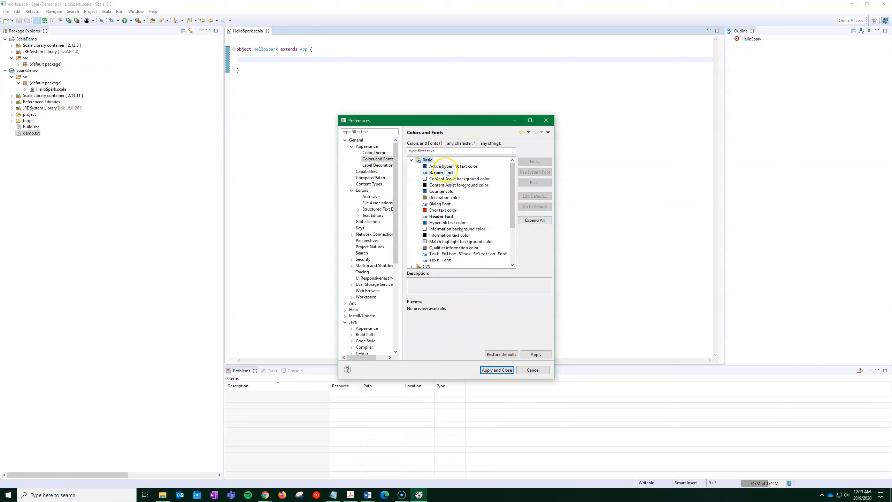
Set the basic Text Font size to 16 and apply the preferences
{"action": "left_click", "coordinate": [438, 260]}
{"action": "left_click", "coordinate": [535, 161]}
{"action": "left_click_drag", "start_coordinate": [477, 185], "coordinate": [469, 184]}
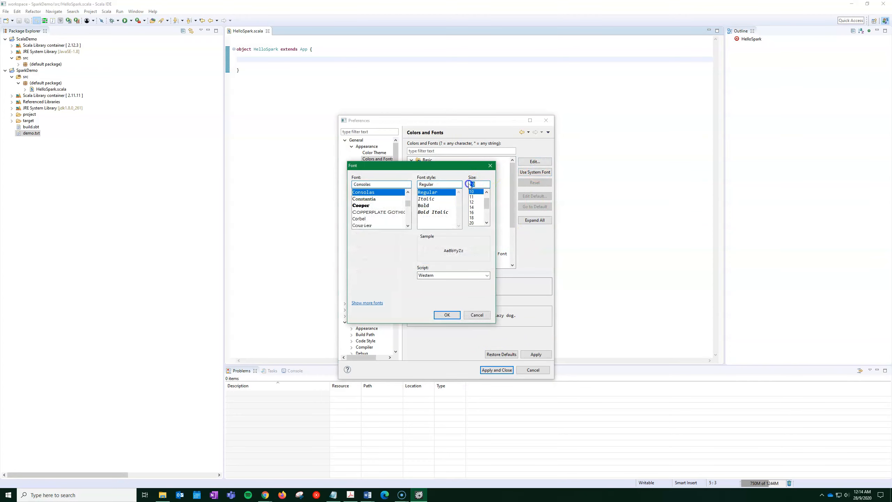
{"action": "type", "text": "16"}
{"action": "left_click", "coordinate": [448, 315]}
{"action": "left_click", "coordinate": [481, 369]}
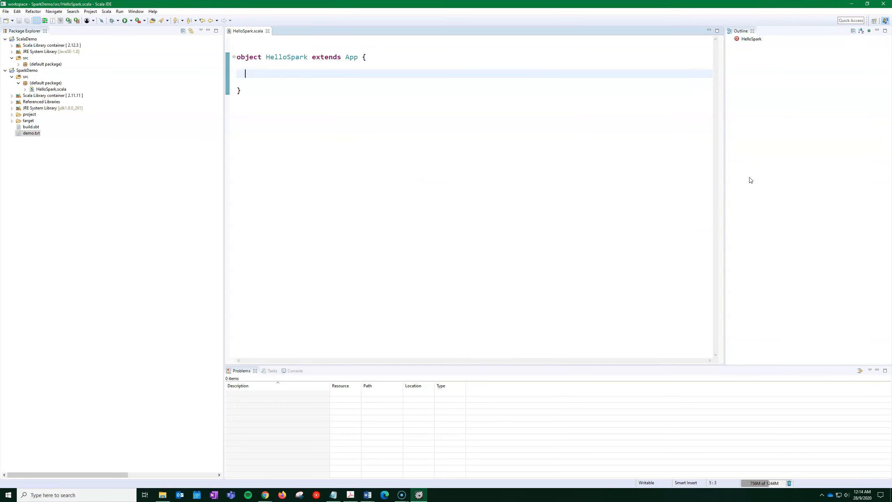
Paste the Spark code that turns logging off and counts lines containing "a" and "b" into the HelloSpark body, and format it
{"action": "type", "text": "Logger.getLogger(\"org\").setLevel(Level.OFF)     // Should be some file on your system     val logFile = \"D:/workspace/02ScalaSparkTest/readme.txt\" val spark = SparkSession.builder.appName(getClass.getSimpleName)            .master(\"local[2]\").getOrCreate()     val logData = spark.read.textFile(logFile).cache()     val numAs = logData.filter(line => line.contains(\"a\")).count()     val numBs = logData.filter(line => line.contains(\"b\")).count()     println(s\"Lines with a: $numAs, Lines with b: $numBs\")     spark.stop()"}
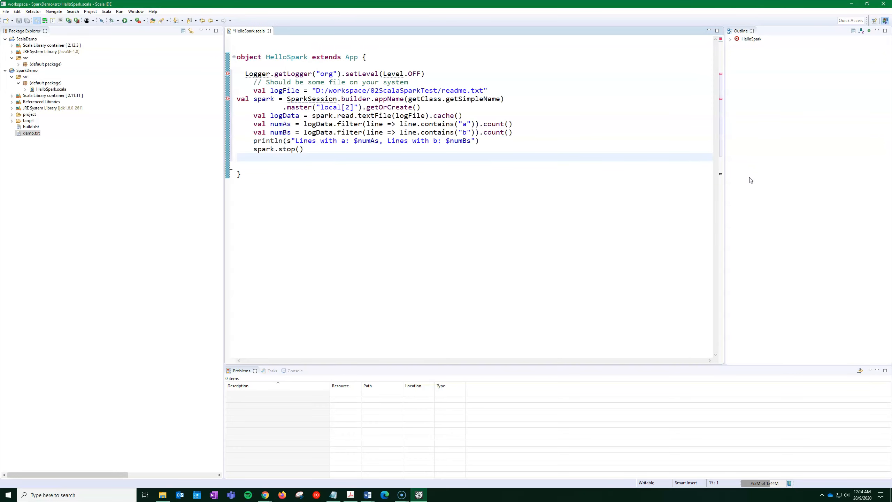
{"action": "key", "text": "ctrl+shift+f"}
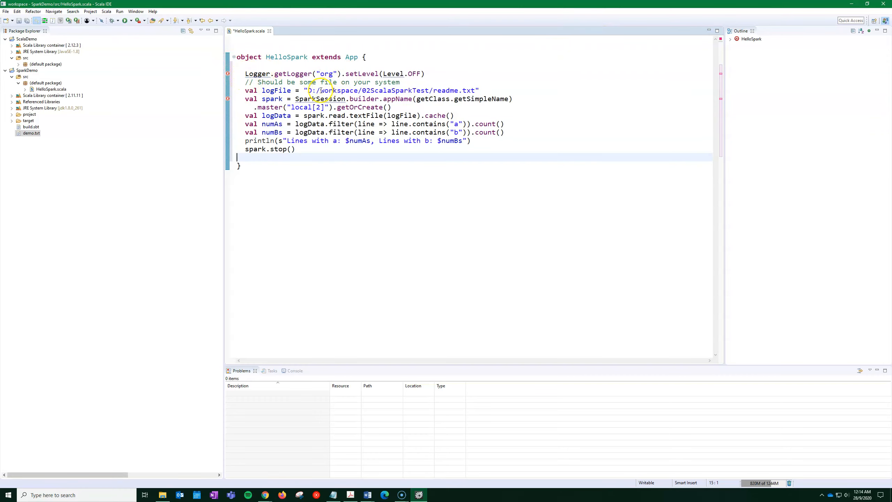
Change the logFile path in HelloSpark to "E:/workspace/SparkDemo/demo.txt" and save the file
{"action": "left_click", "coordinate": [310, 91]}
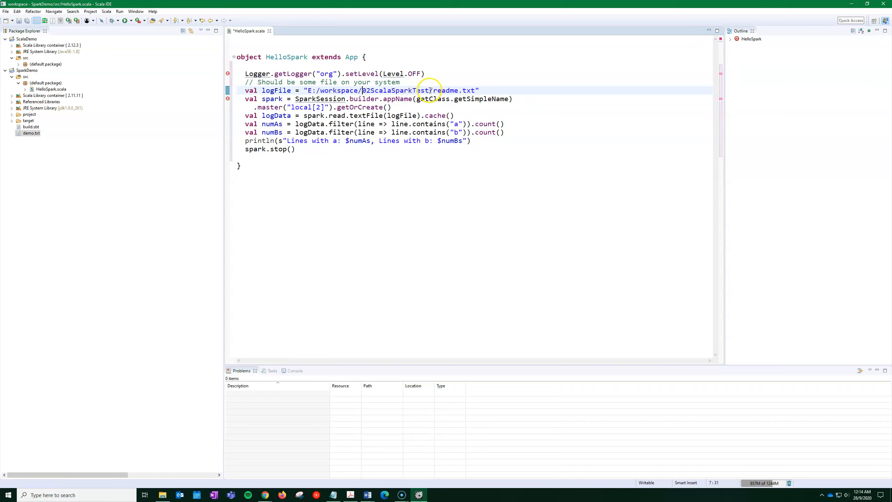
{"action": "key", "text": "Delete"}
{"action": "key", "text": "Delete"}
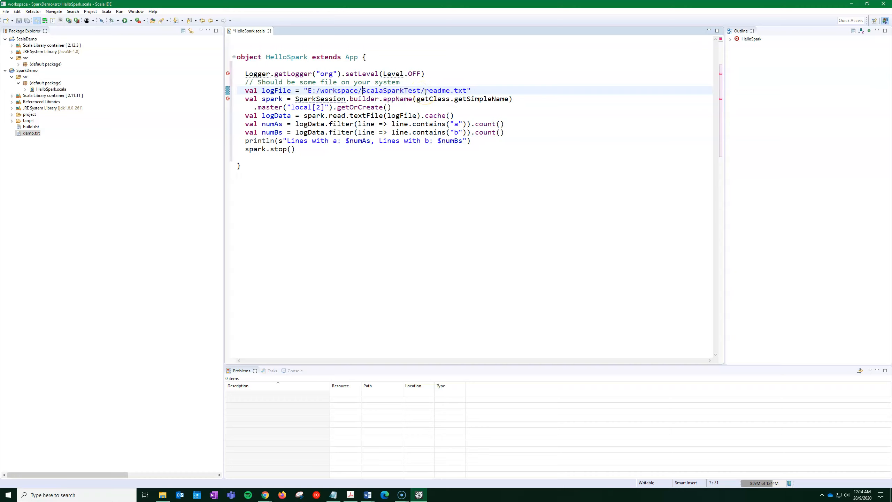
{"action": "key", "text": "Delete"}
{"action": "key", "text": "Delete"}
{"action": "key", "text": "Delete"}
{"action": "key", "text": "Delete"}
{"action": "key", "text": "Delete"}
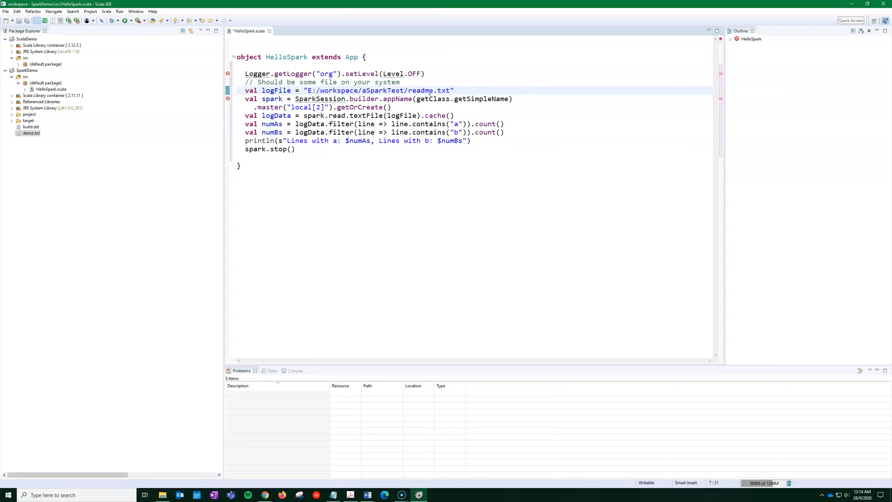
{"action": "type", "text": "Demo"}
{"action": "key", "text": "Delete"}
{"action": "key", "text": "Delete"}
{"action": "key", "text": "Delete"}
{"action": "key", "text": "Delete"}
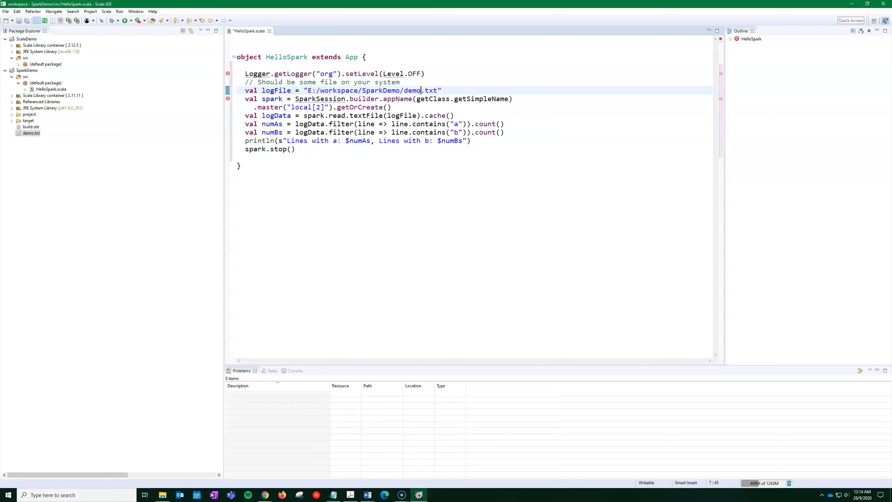
{"action": "key", "text": "ctrl+s"}
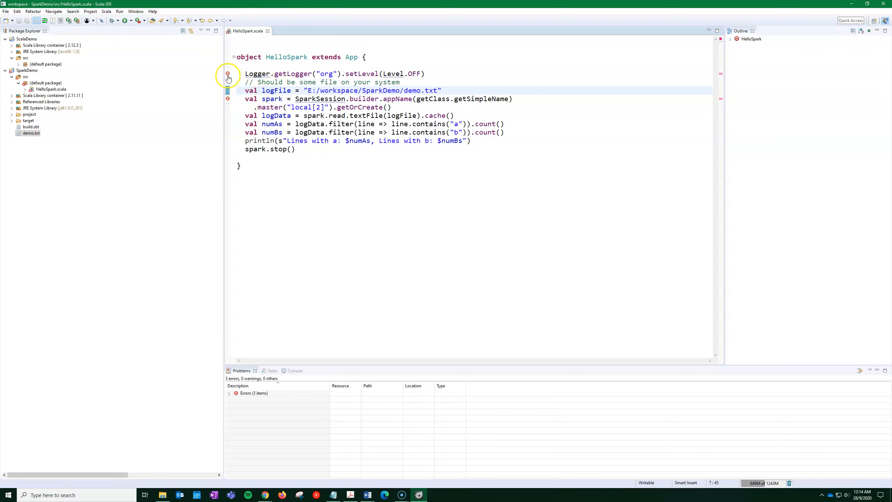
Organize HelloSpark's imports with org.apache.spark.sql.SparkSession, org.apache.log4j.Level and org.apache.log4j.Logger, and save the file
{"action": "right_click", "coordinate": [327, 109]}
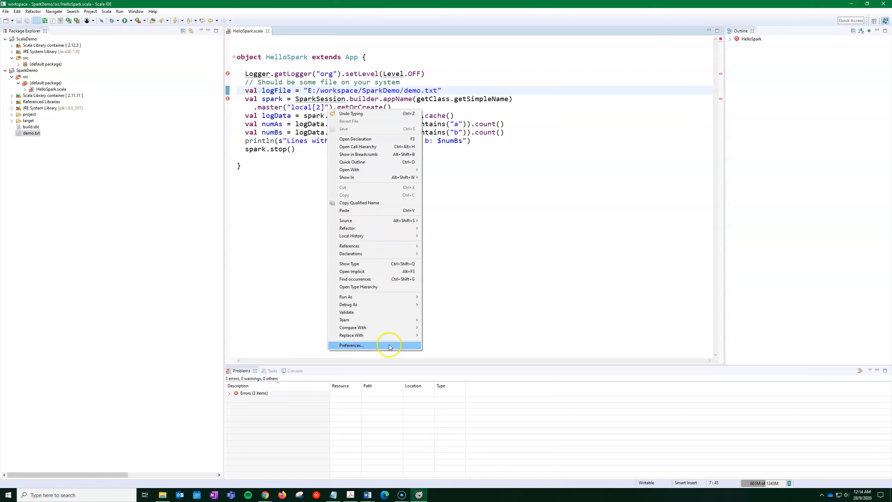
{"action": "mouse_move", "coordinate": [363, 225]}
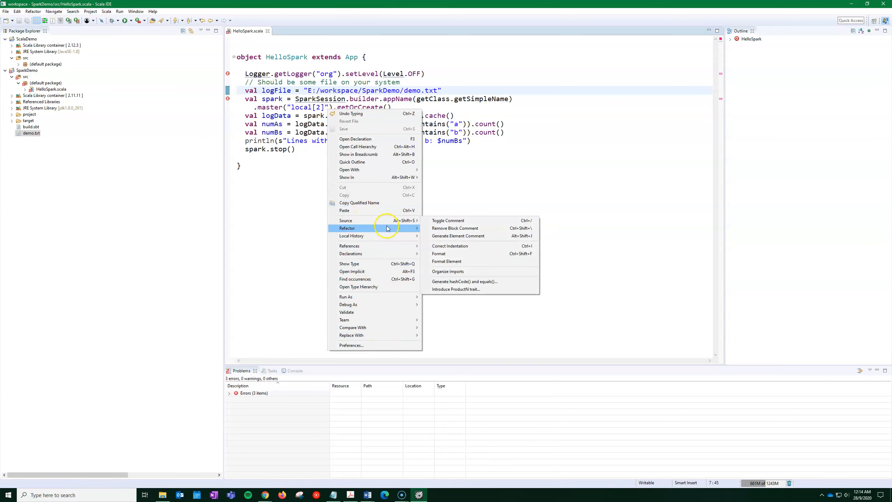
{"action": "left_click", "coordinate": [440, 272]}
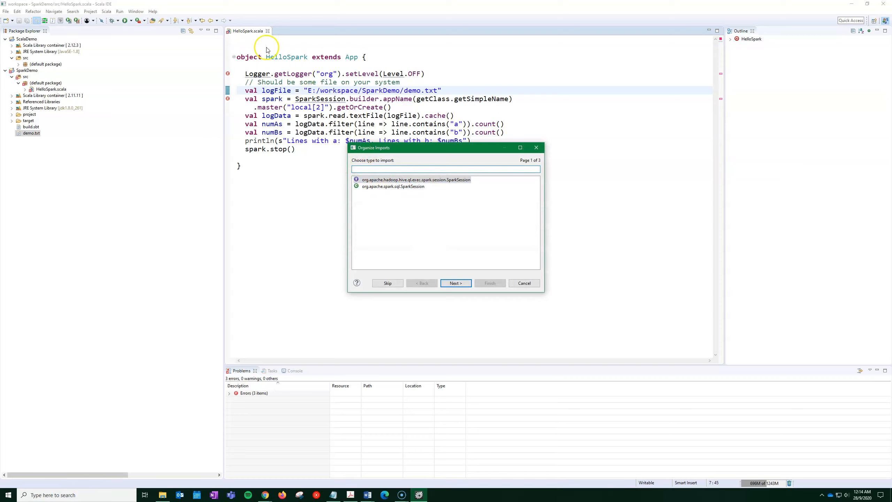
{"action": "left_click", "coordinate": [385, 186]}
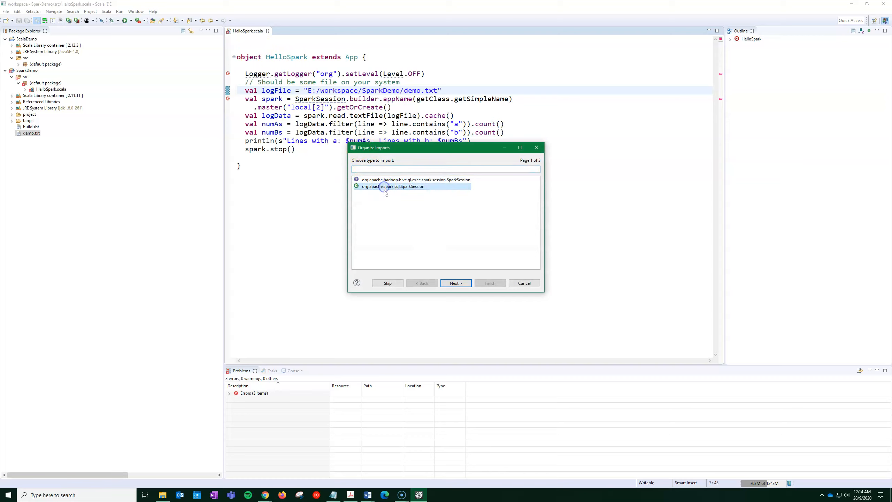
{"action": "left_click", "coordinate": [456, 283]}
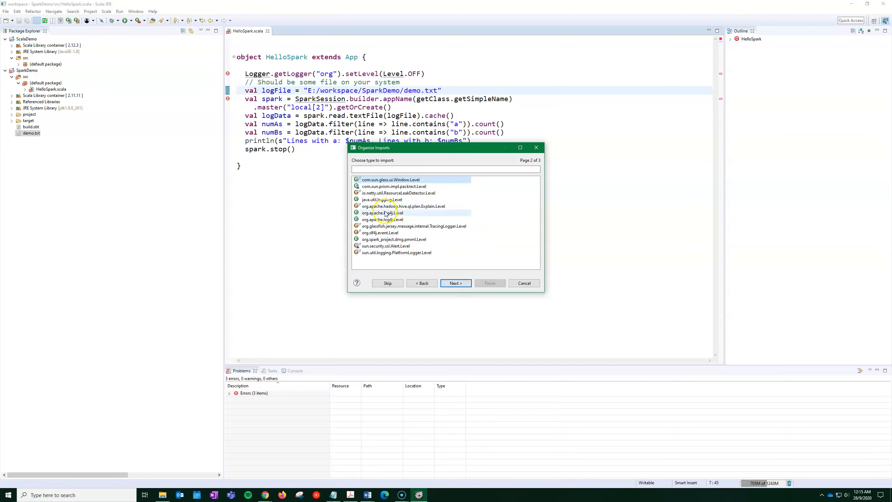
{"action": "left_click", "coordinate": [367, 220]}
{"action": "left_click", "coordinate": [456, 283]}
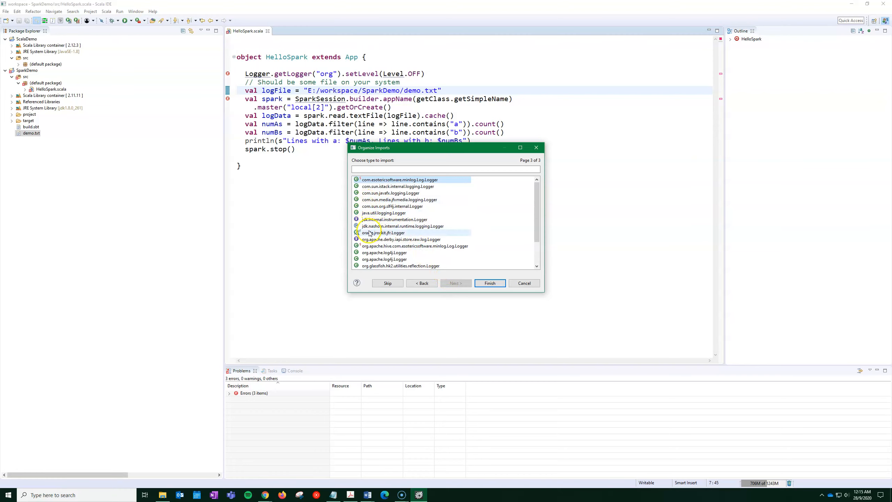
{"action": "left_click", "coordinate": [383, 253]}
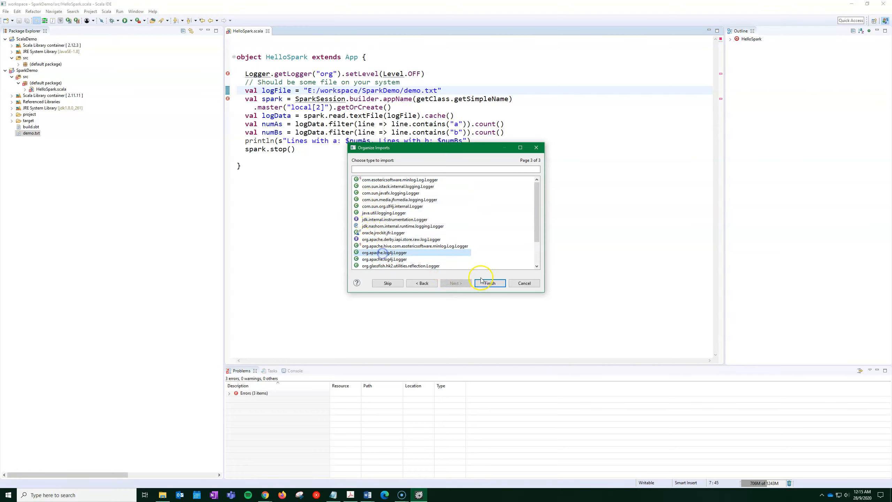
{"action": "left_click", "coordinate": [490, 283]}
{"action": "key", "text": "ctrl+s"}
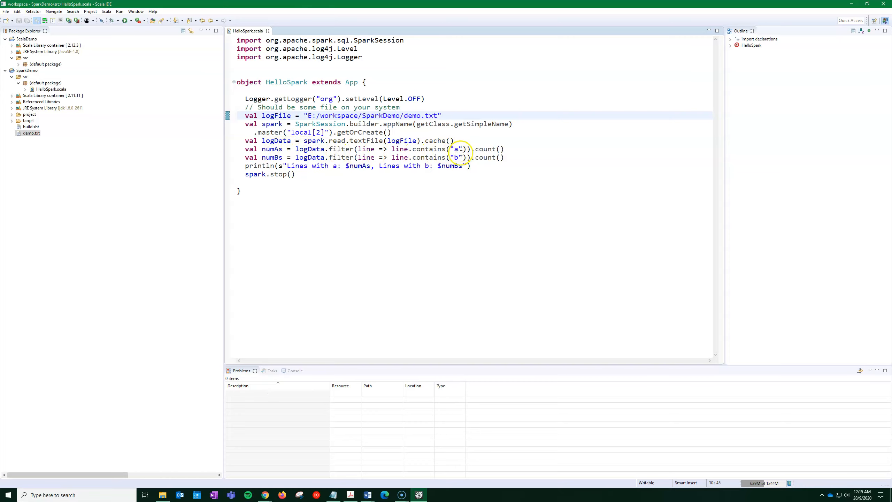
Review the text lines in demo.txt and return to the HelloSpark code
{"action": "double_click", "coordinate": [32, 134]}
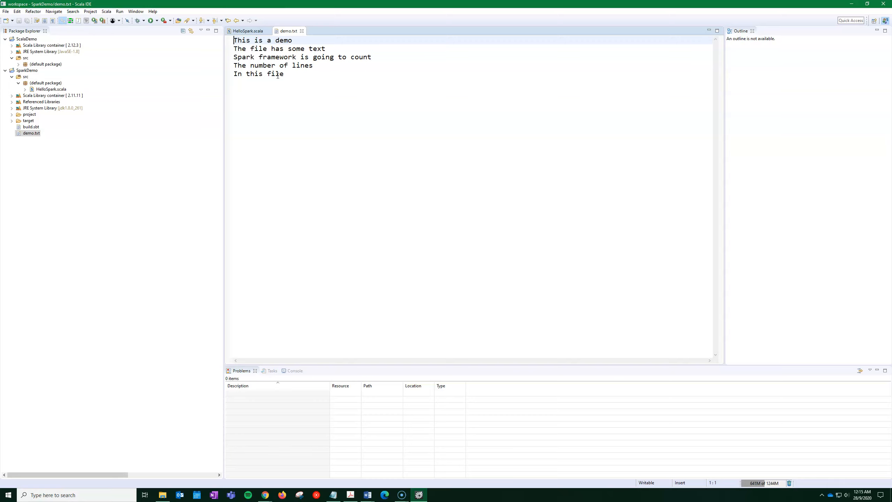
{"action": "left_click", "coordinate": [246, 31]}
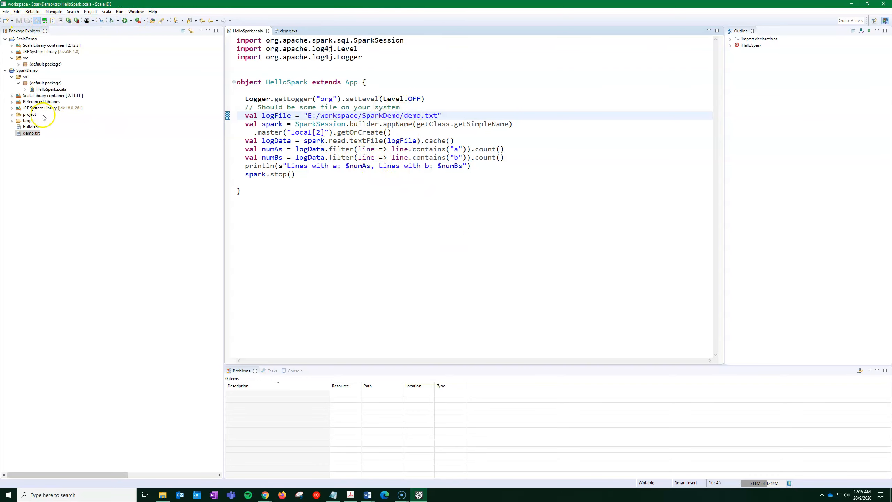
Run HelloSpark.scala as a Scala application and allow the Java(TM) Platform SE binary through the firewall on public networks
{"action": "left_click", "coordinate": [39, 90]}
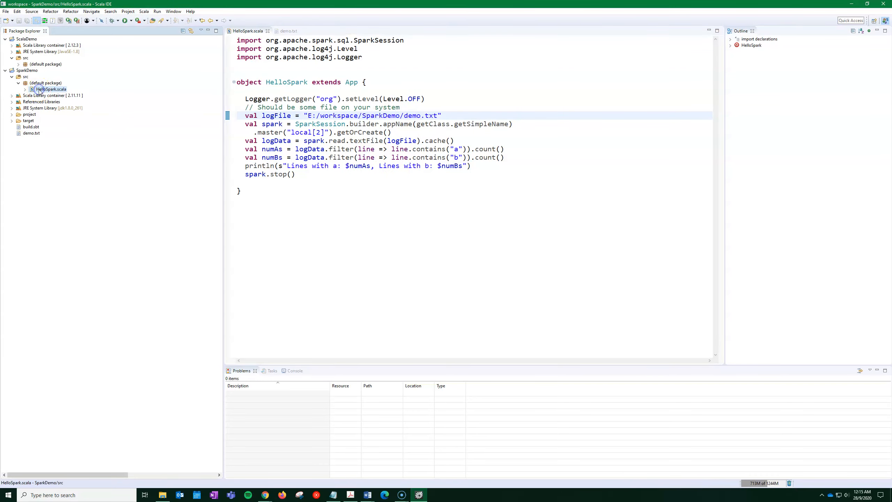
{"action": "right_click", "coordinate": [39, 90]}
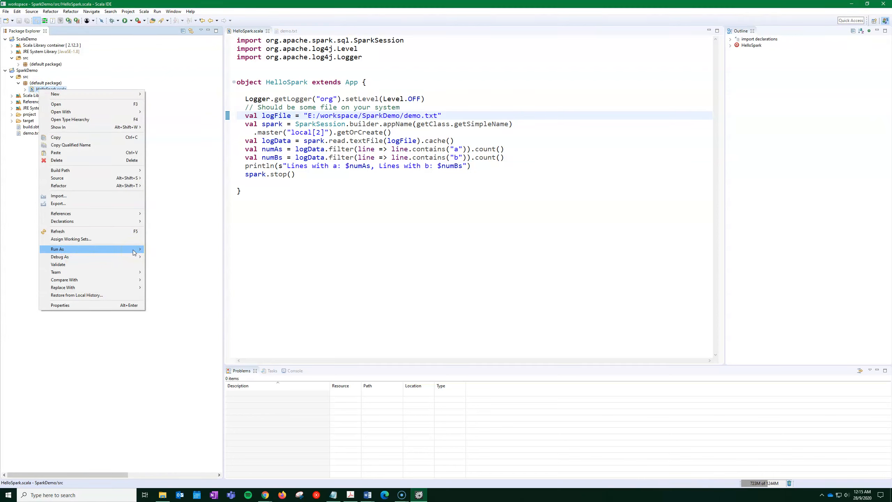
{"action": "left_click", "coordinate": [159, 249]}
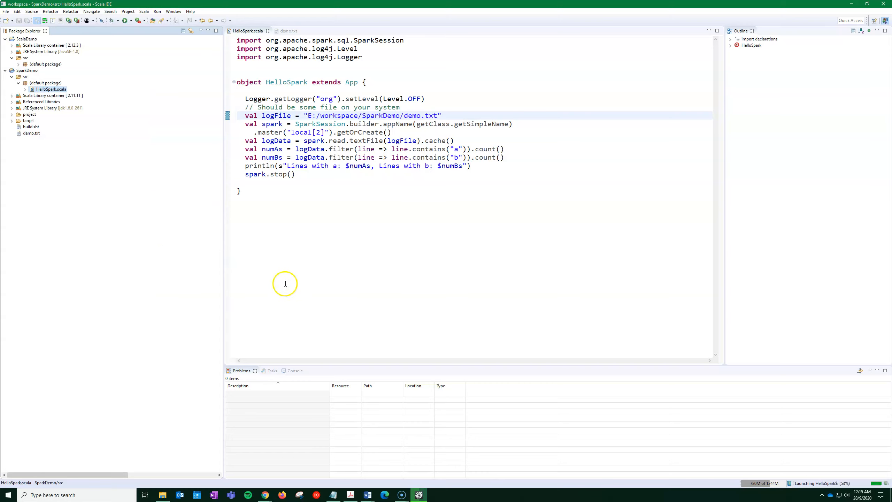
{"action": "left_click_drag", "start_coordinate": [243, 365], "coordinate": [266, 284]}
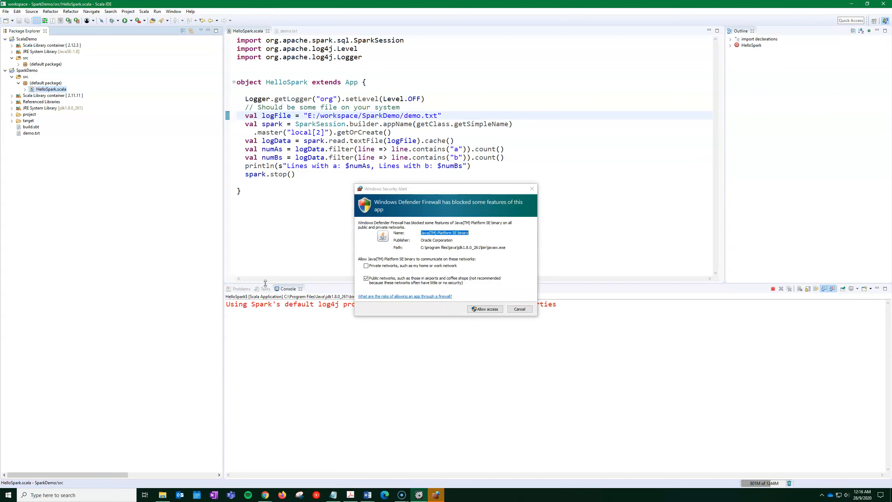
{"action": "left_click", "coordinate": [480, 311]}
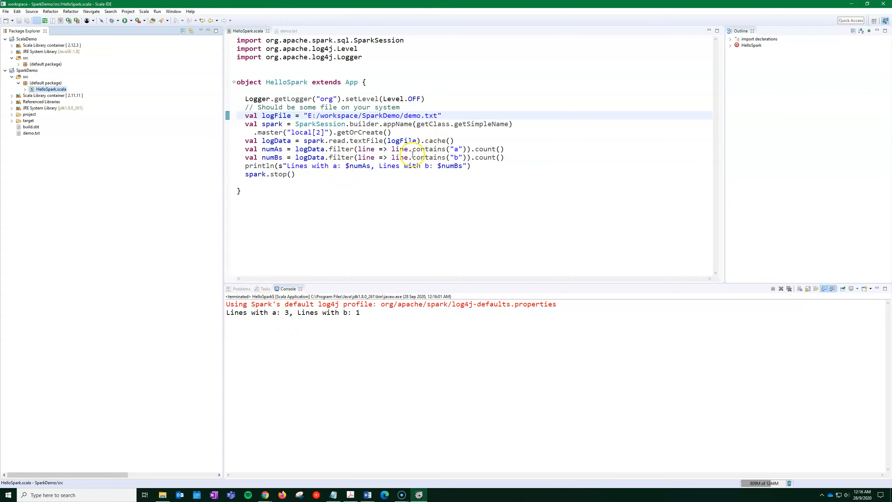
Check the text lines in demo.txt against the console output and return to the HelloSpark code
{"action": "left_click", "coordinate": [285, 31]}
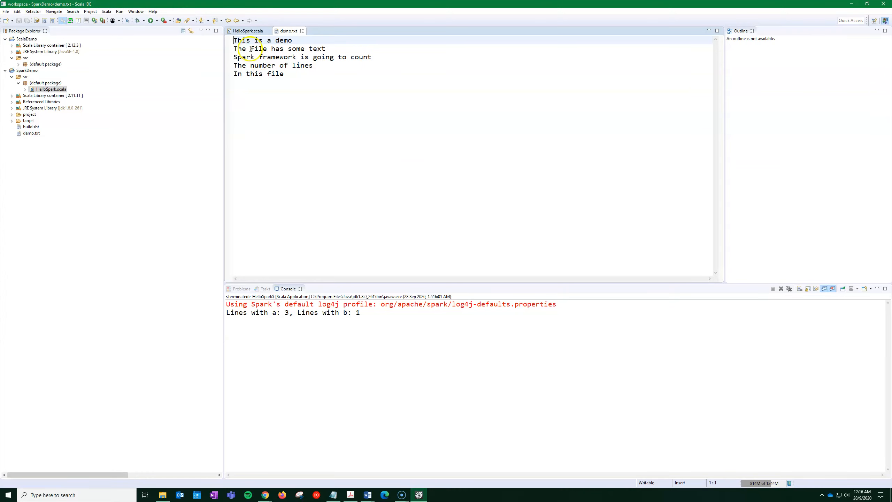
{"action": "left_click", "coordinate": [248, 31]}
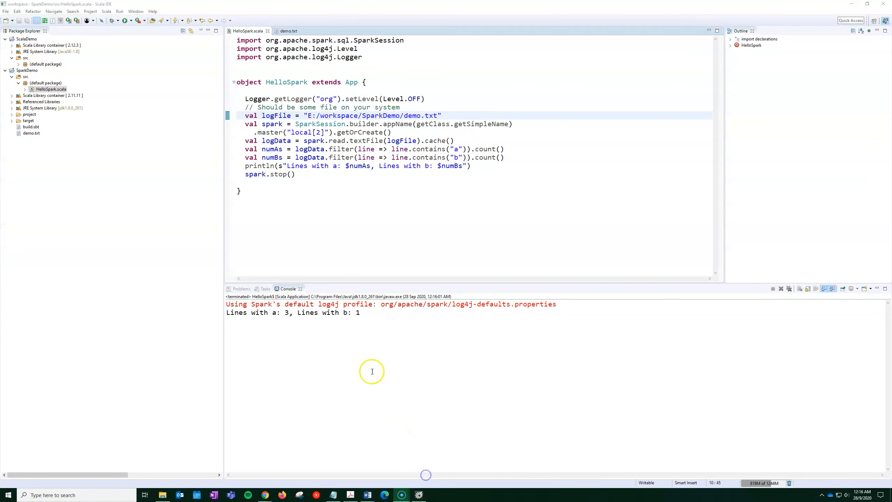
{"action": "left_click", "coordinate": [385, 465]}
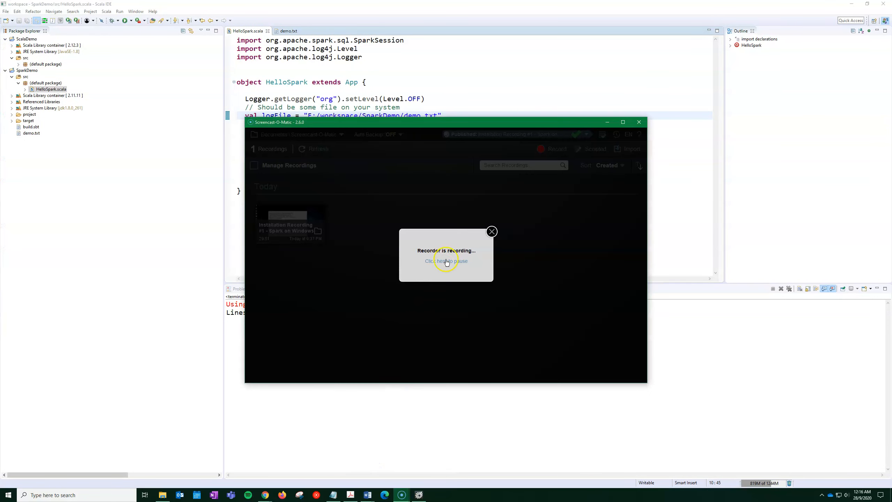